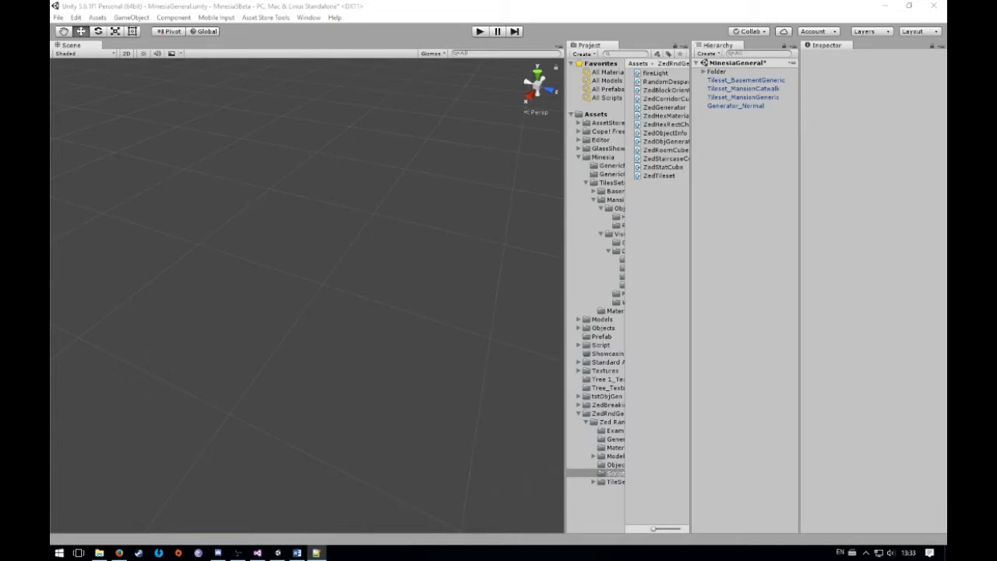
Switch to Word and look over the table of contents of the ZedRndGen document
left_click(296, 552)
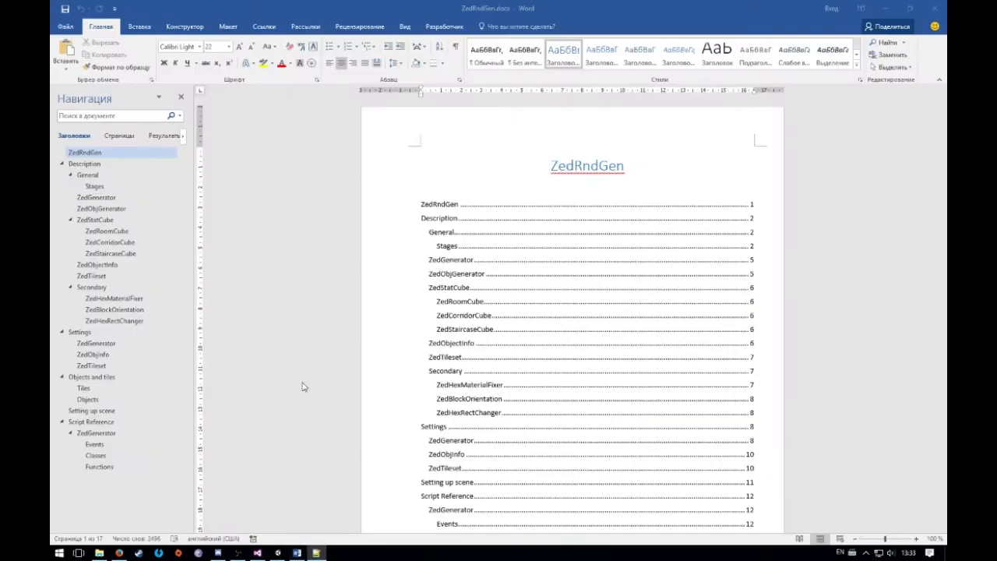
scroll(638, 278, "down", 5)
left_click_drag(941, 111, 883, 141)
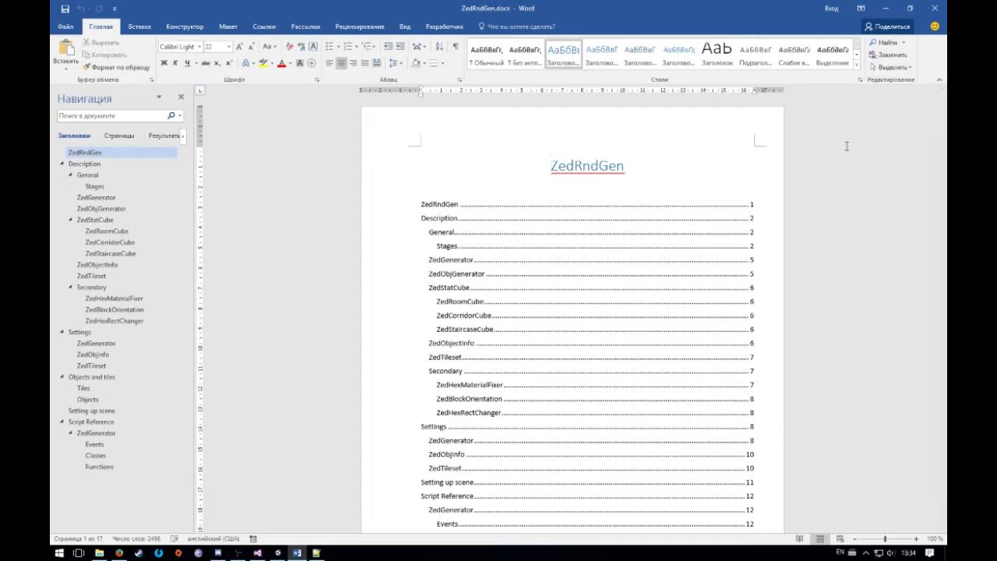
Switch back to Unity and inspect the Zed Generator settings of the Generator_Normal object
left_click(277, 552)
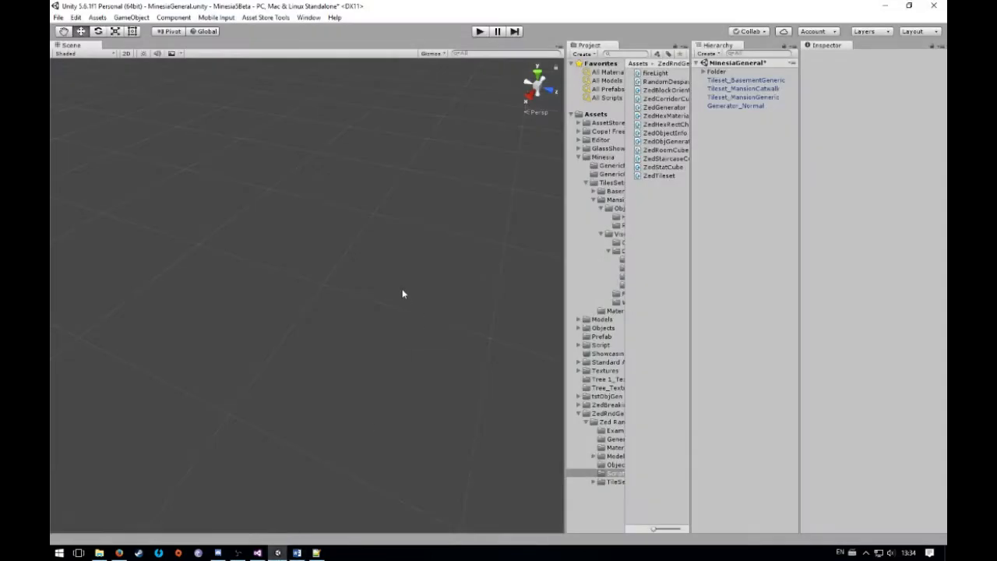
left_click_drag(391, 179, 207, 380)
left_click_drag(289, 195, 403, 366)
left_click(749, 107)
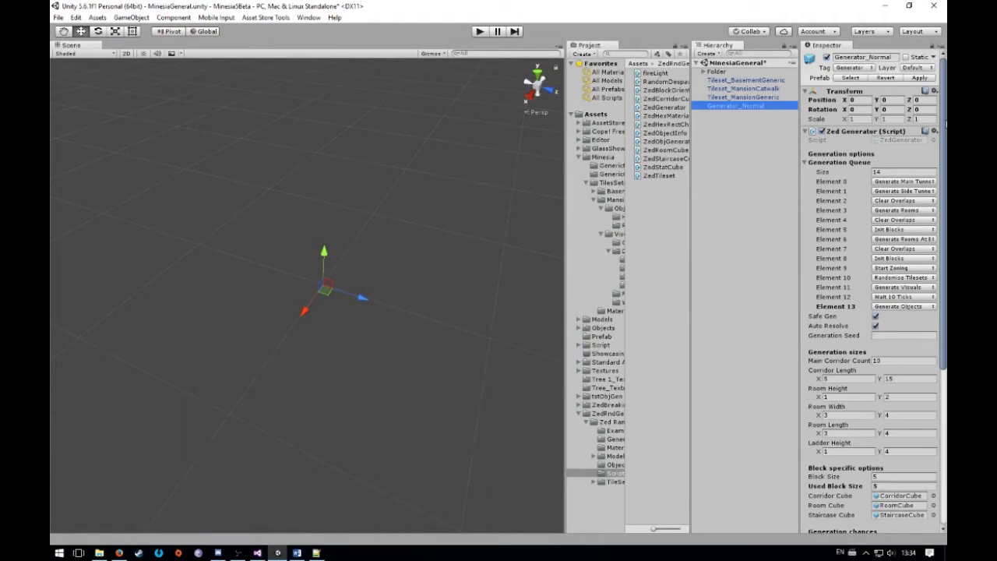
Compare the Zed Tileset settings, especially the Number value, of the basement, mansion catwalk and generic mansion tilesets
left_click(771, 81)
left_click(760, 98)
left_click(761, 80)
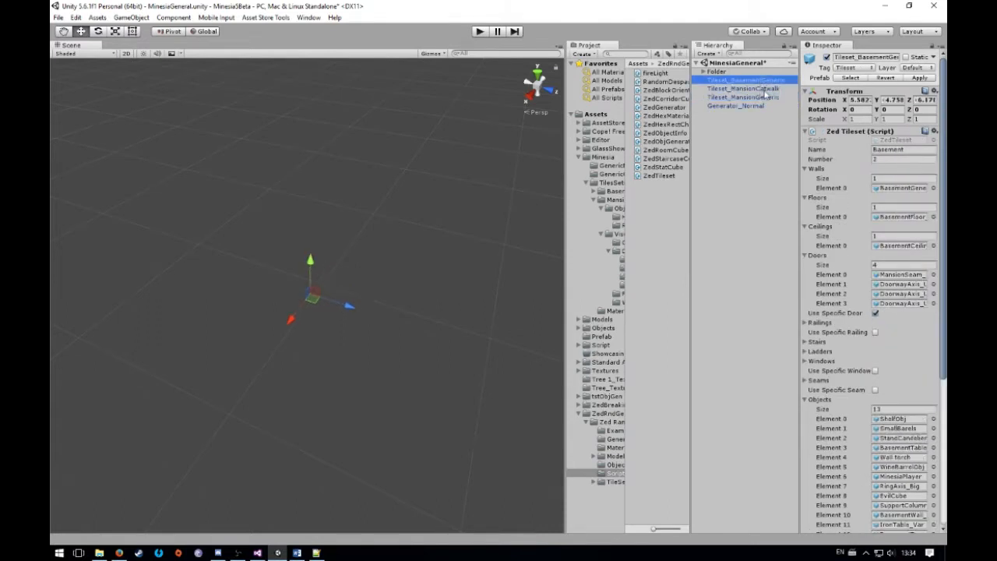
left_click(888, 159)
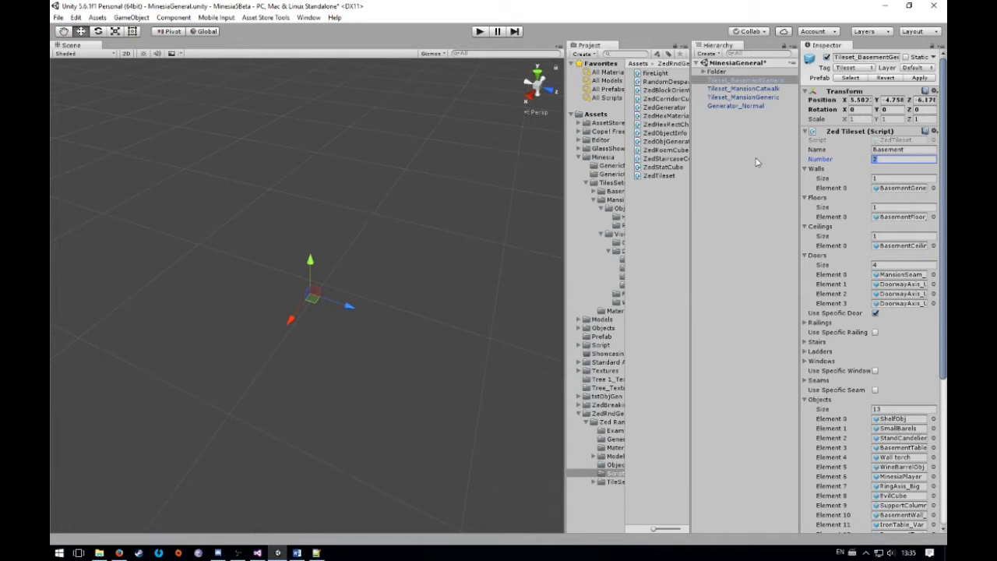
left_click(766, 90)
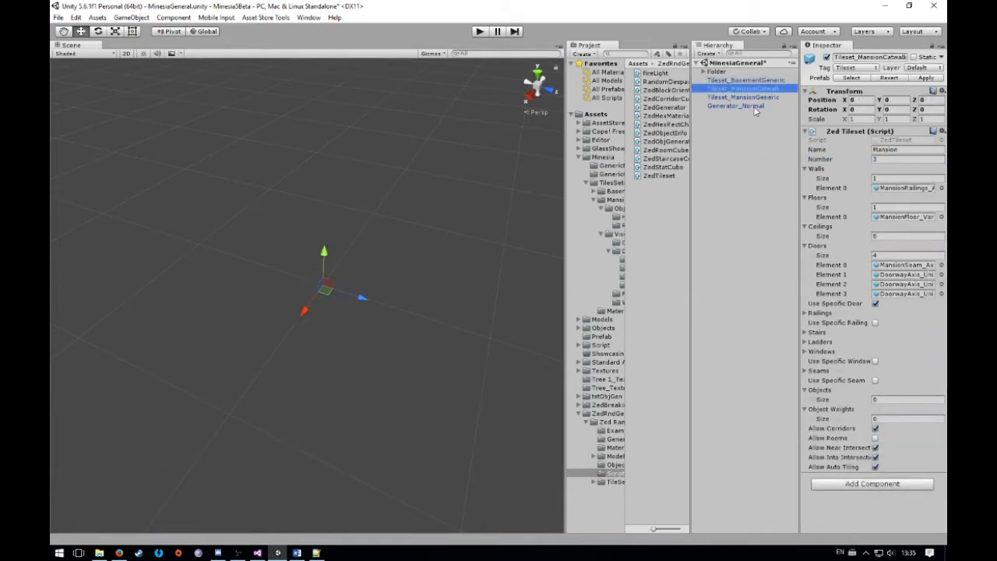
left_click(887, 159)
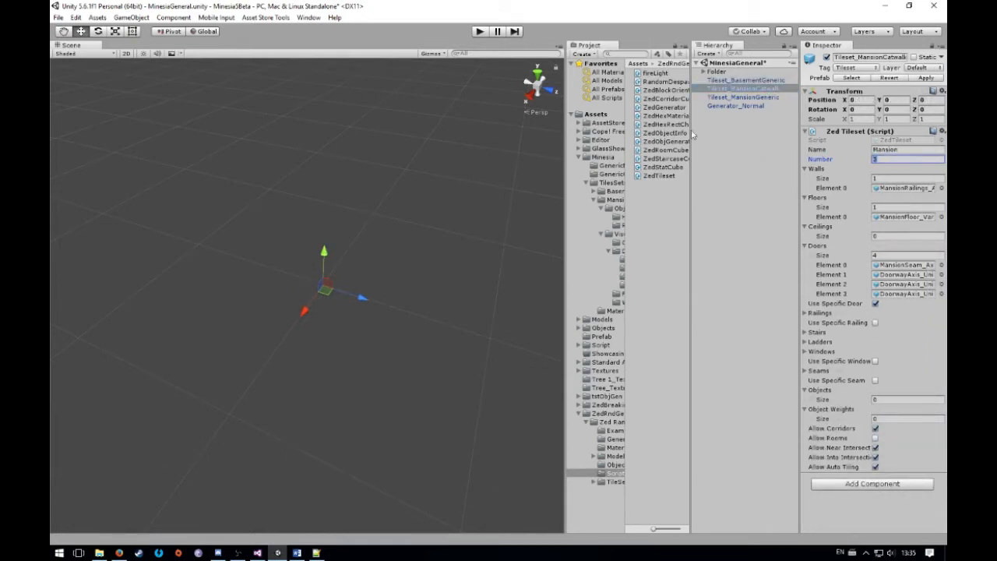
left_click(738, 97)
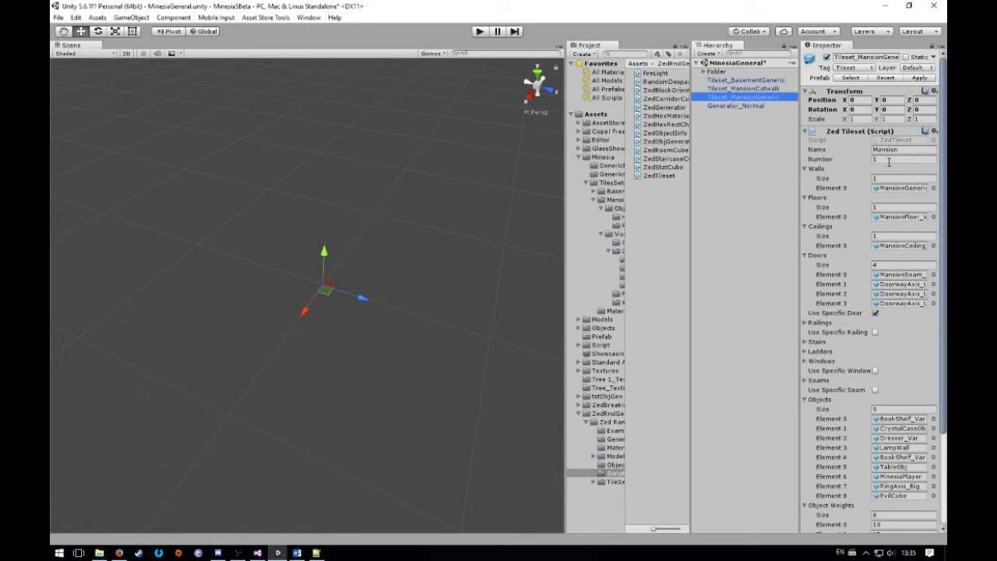
left_click(740, 176)
Review the Generator_Normal object's generation queue, sizes, chances and start options
left_click(728, 105)
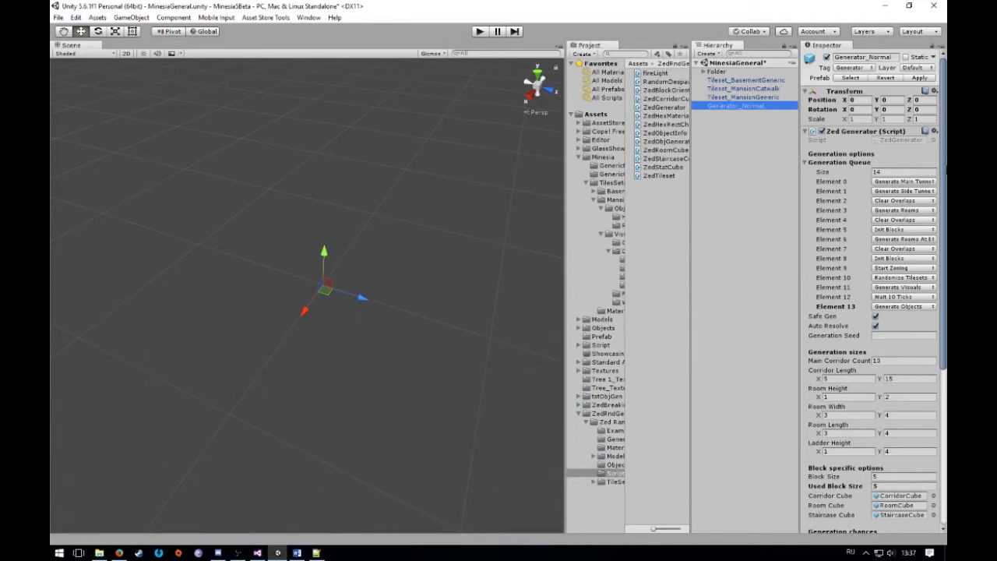
scroll(817, 363, "down", 5)
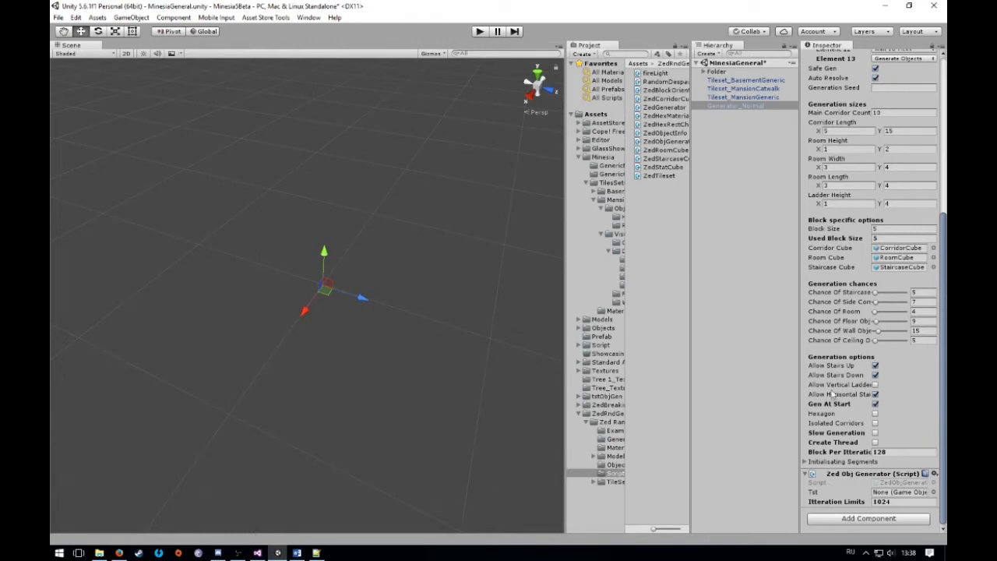
mouse_move(828, 398)
Play the scene to generate the level, show it in the Scene view and clear the selection
left_click(479, 32)
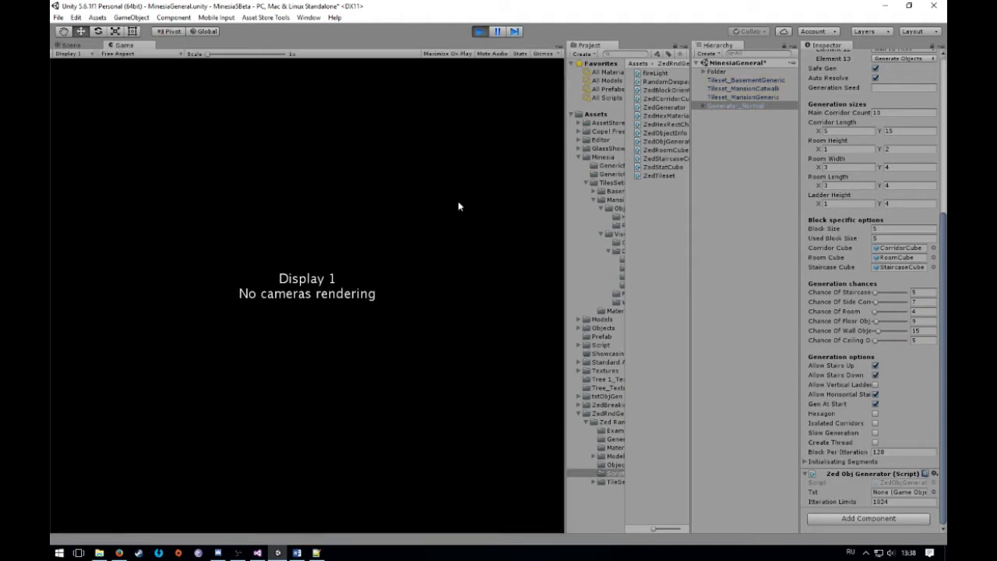
left_click(69, 45)
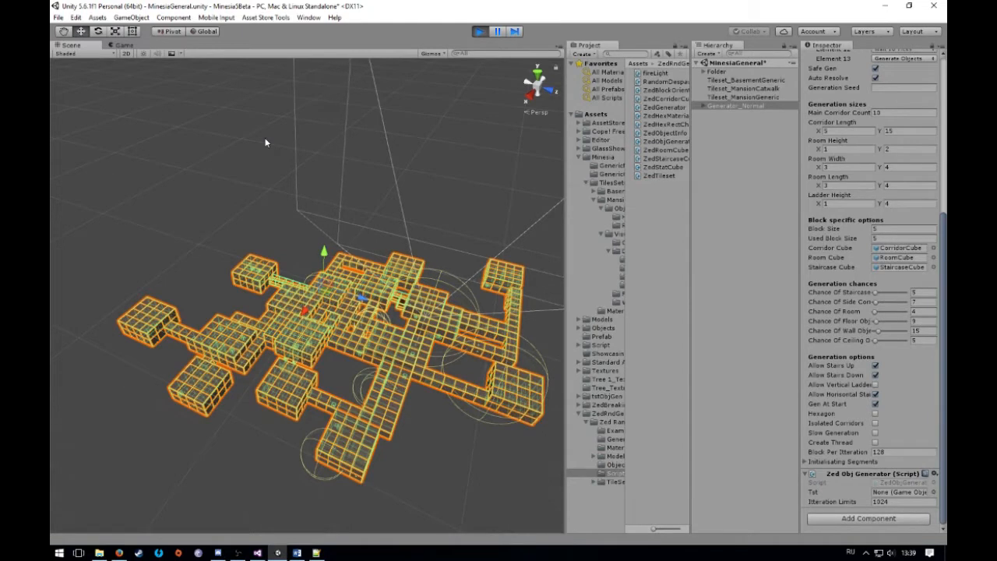
left_click(261, 143)
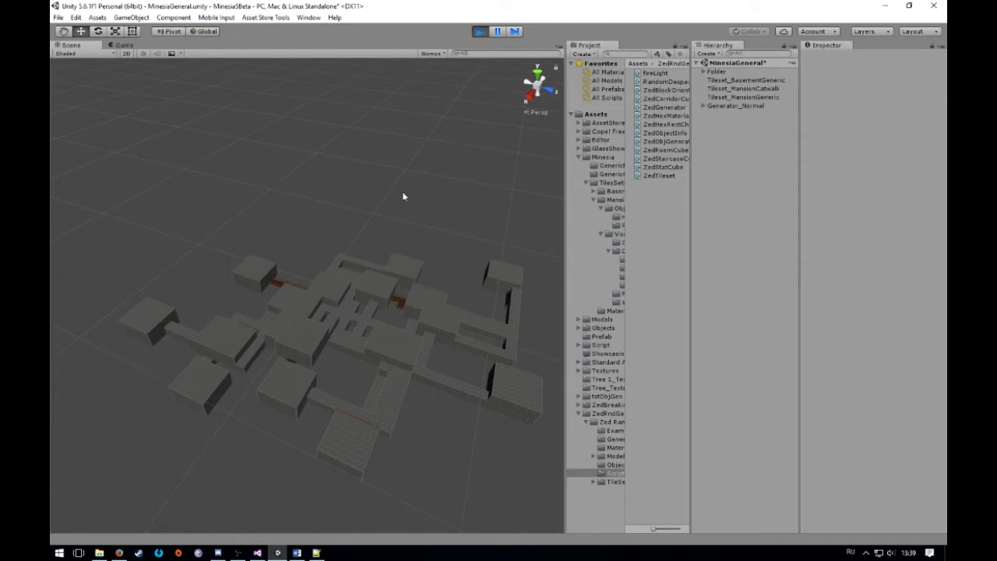
Move inside the generated level and examine the catwalk's wooden floor, railings and doorways
right_click_drag(404, 197, 231, 129)
left_click_drag(231, 127, 344, 341)
right_click_drag(344, 341, 220, 266)
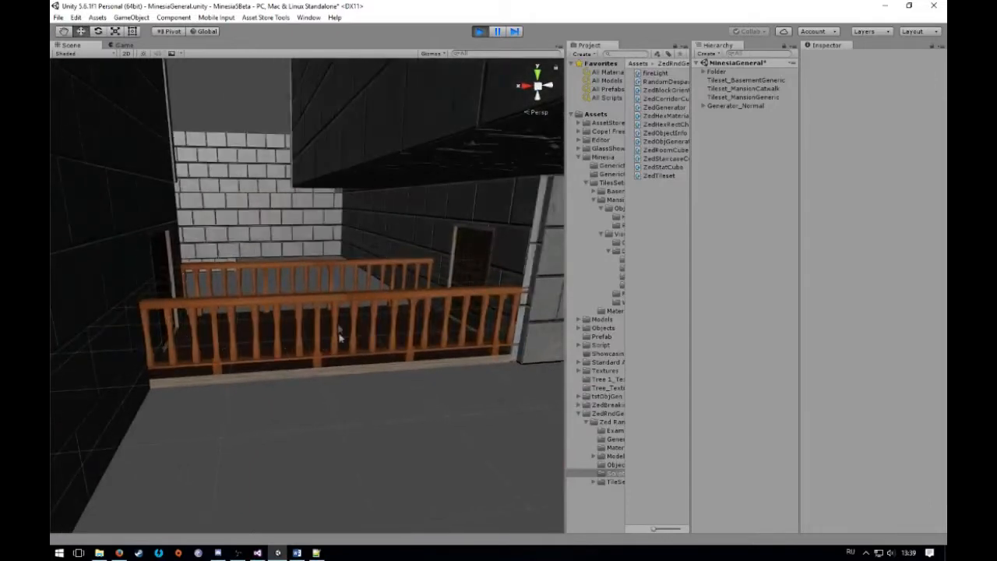
left_click(263, 343)
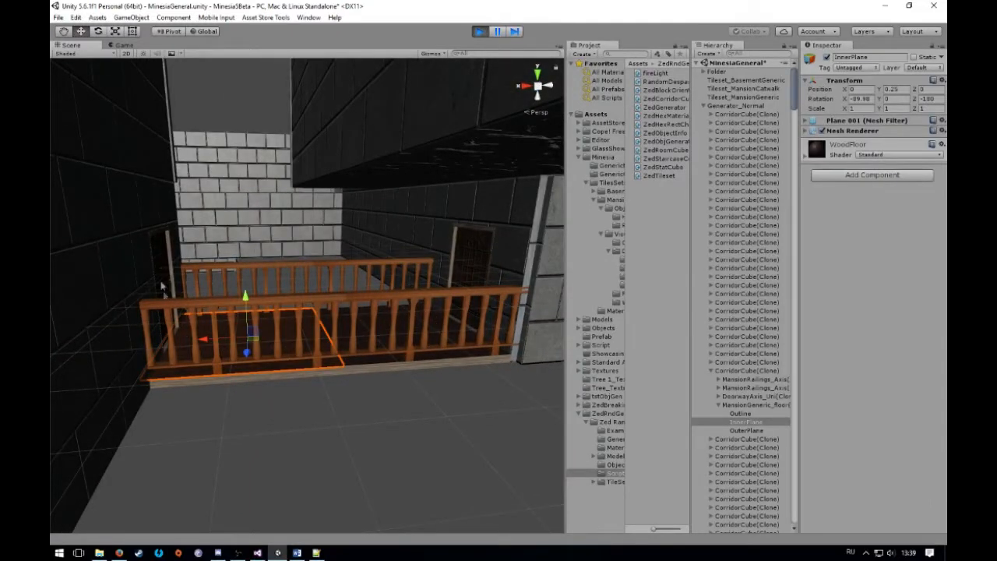
left_click(318, 257)
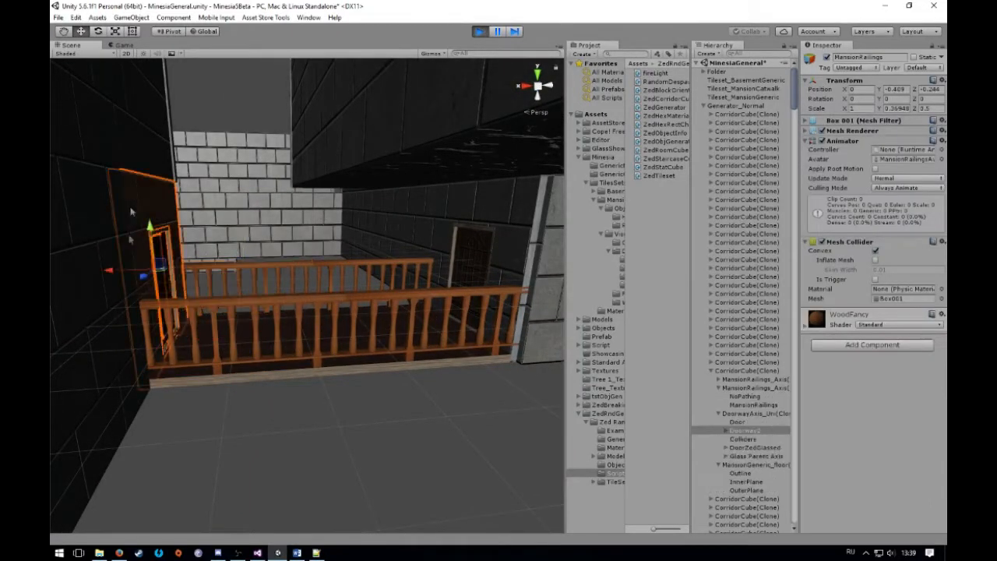
left_click(134, 194)
left_click(489, 255)
right_click_drag(492, 252, 436, 265)
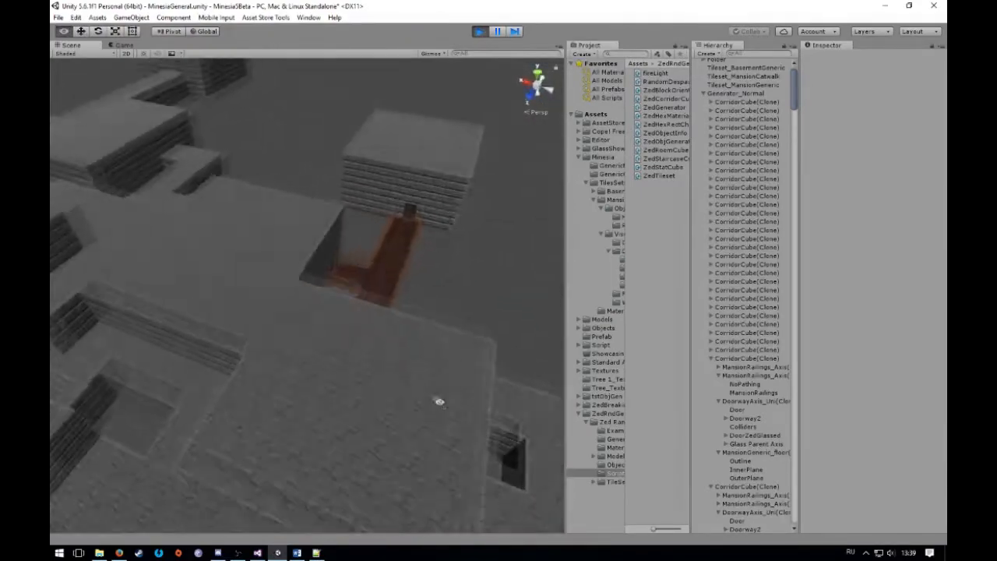
Examine the mansion corridor's arched window openings and railings, and the stone brick wall of the basement room behind them
right_click_drag(438, 401, 385, 341)
right_click_drag(256, 321, 230, 270)
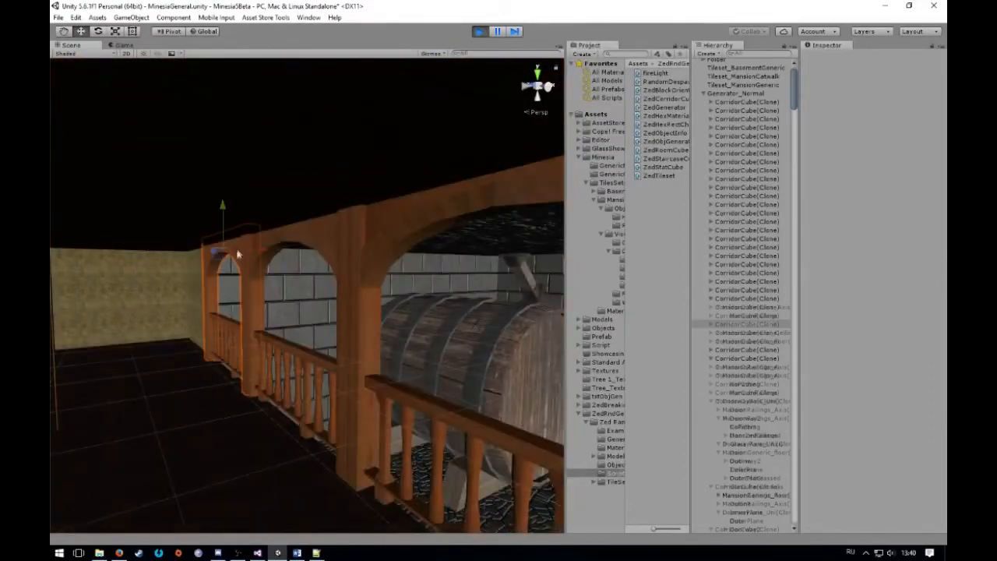
left_click(237, 253)
left_click(227, 327)
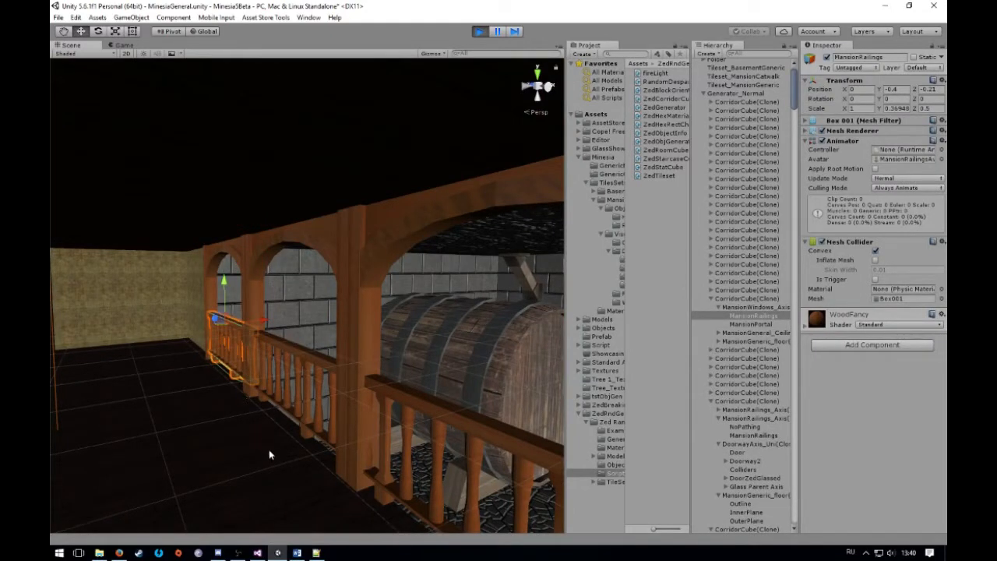
right_click_drag(273, 444, 467, 447)
left_click(394, 289)
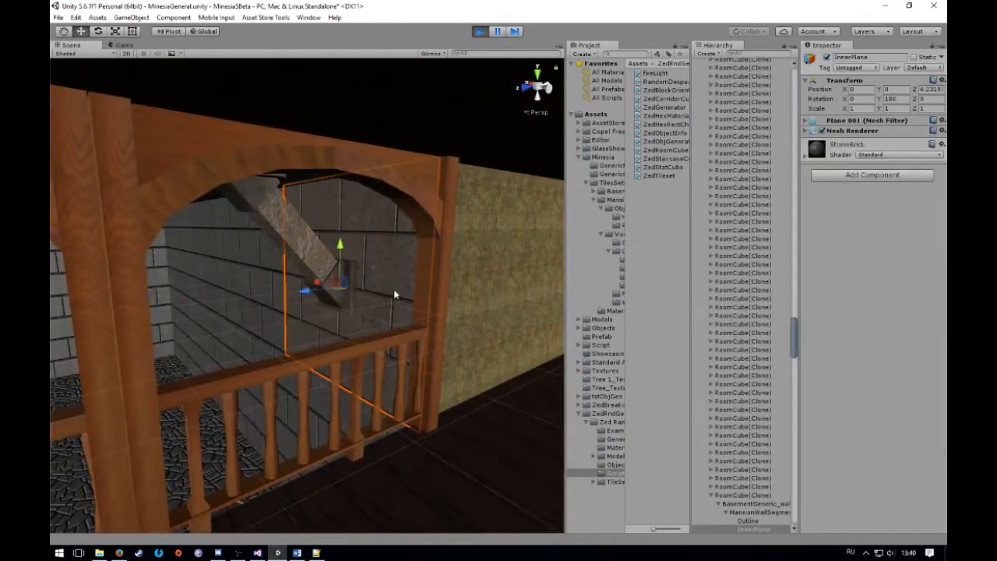
right_click_drag(407, 299, 379, 324)
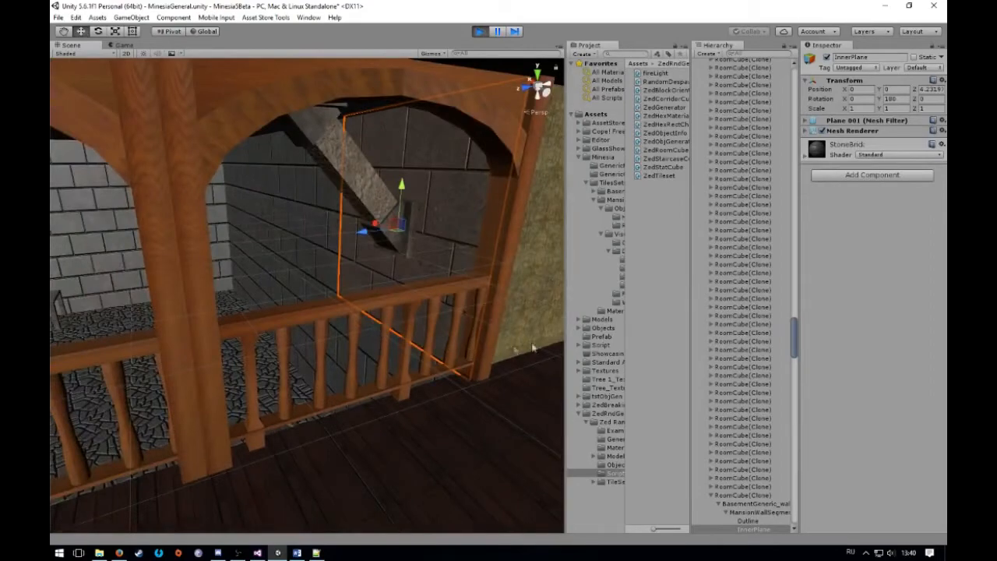
View the arched gallery from inside the basement room and inspect the room's stone ceiling tile and the corridor's ceiling tile
left_click(666, 292)
right_click_drag(428, 286, 349, 265)
right_click_drag(283, 260, 97, 217)
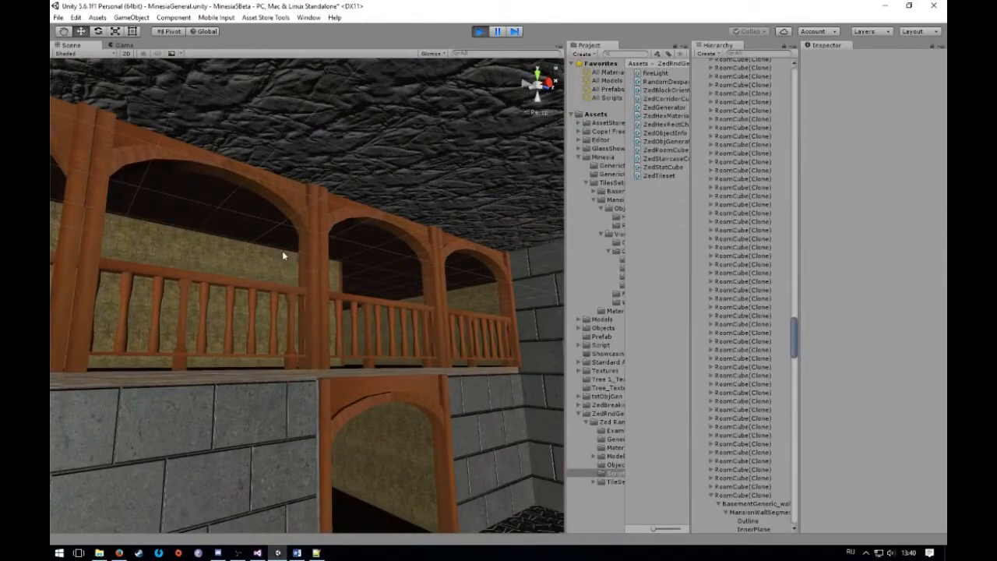
right_click_drag(202, 246, 197, 268)
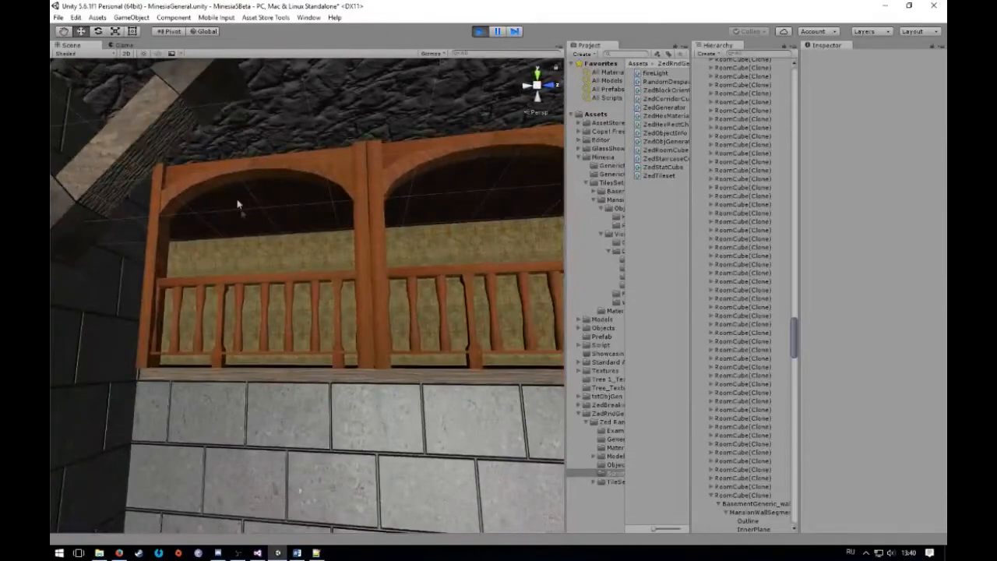
right_click_drag(237, 204, 217, 176)
left_click(240, 201)
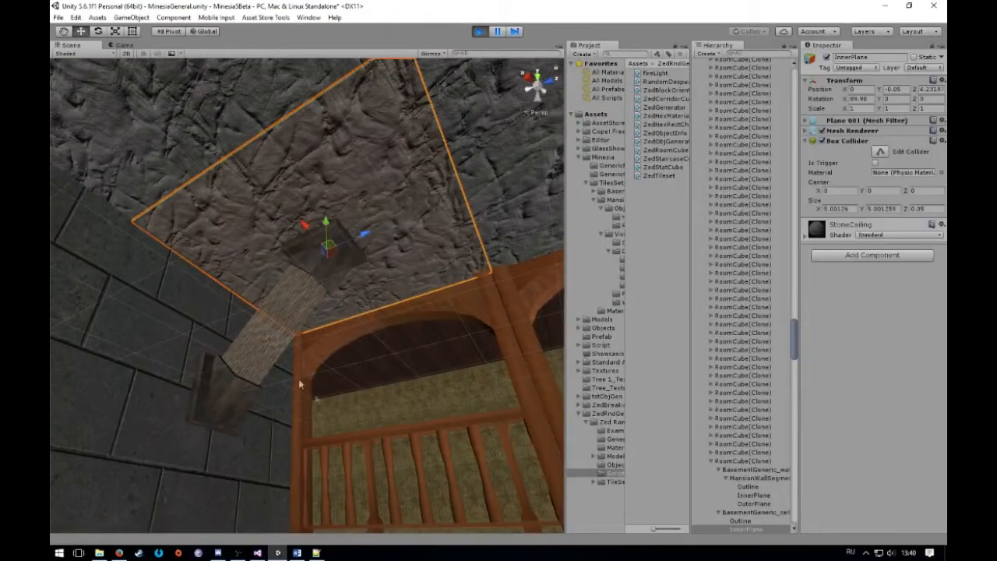
left_click(397, 347)
right_click_drag(395, 347, 383, 383)
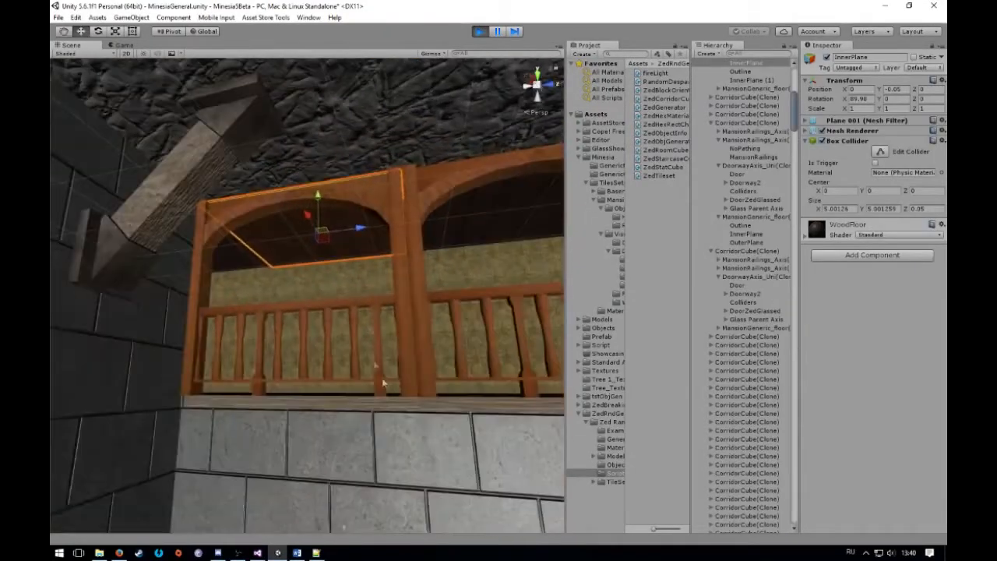
left_click(379, 309)
right_click_drag(379, 308, 369, 189)
left_click(342, 200)
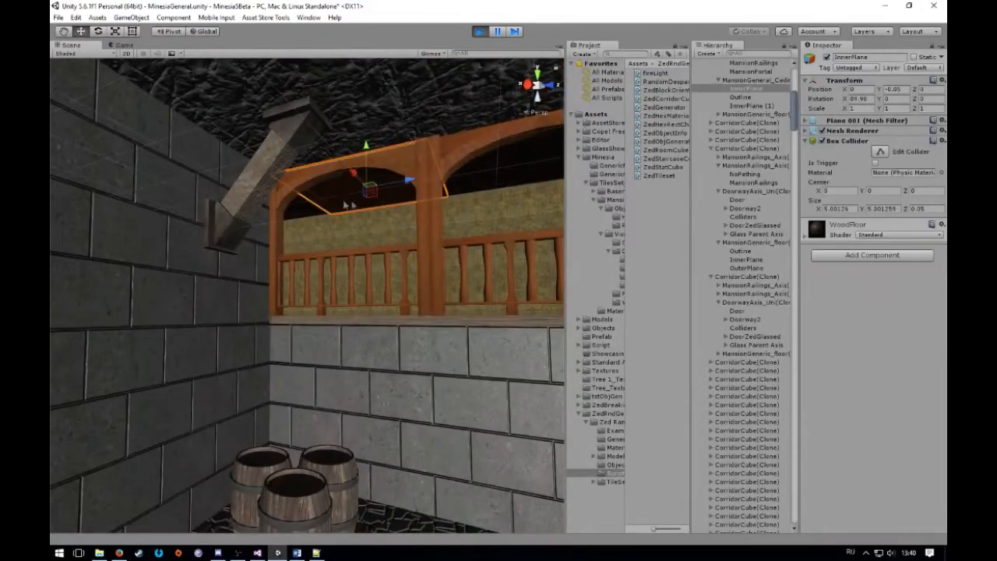
right_click_drag(353, 222, 187, 204)
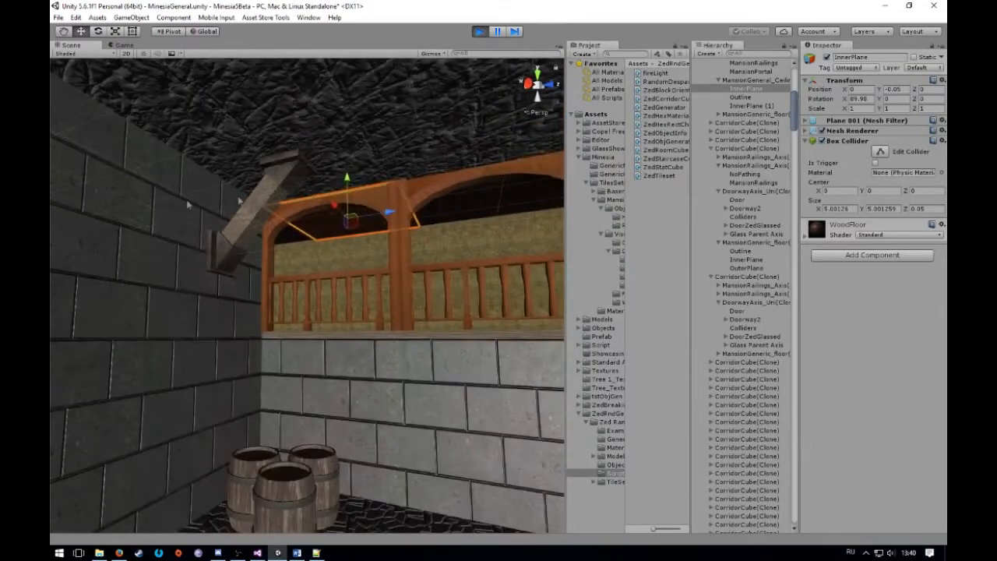
Inspect the stone brick wall segments beside and below the arched gallery in the basement room's corner
left_click(232, 303)
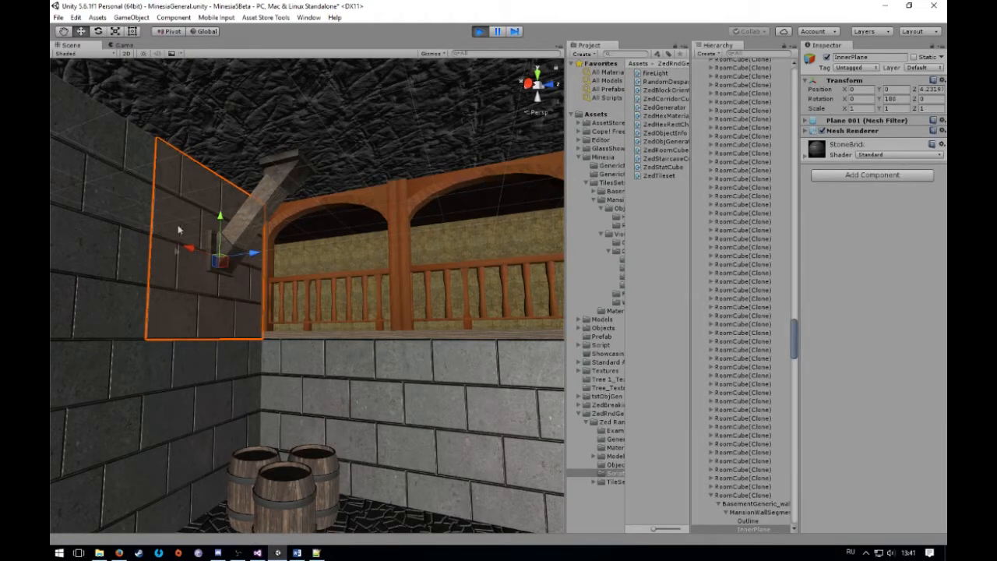
left_click(287, 374)
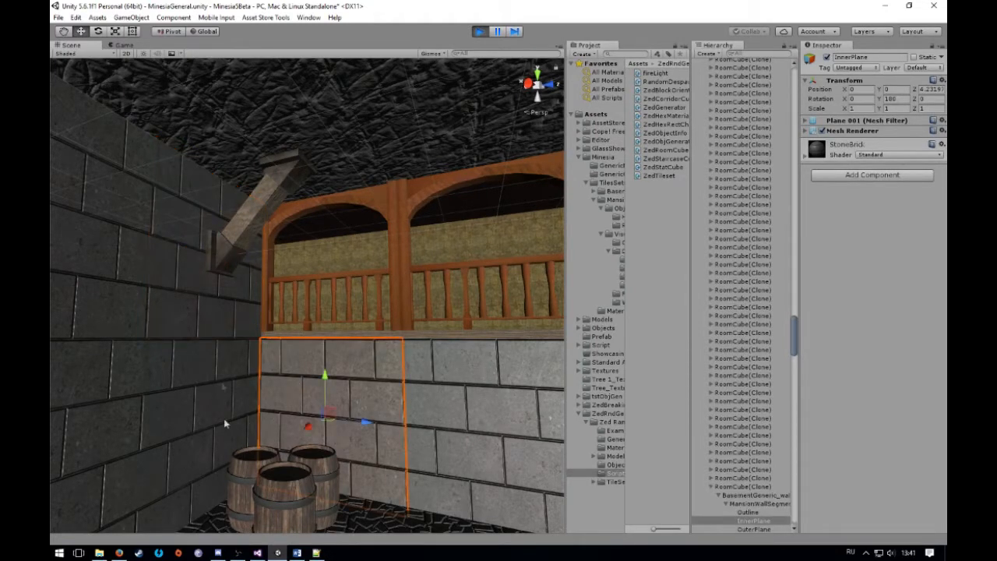
left_click(222, 313)
left_click(196, 412)
left_click(177, 302)
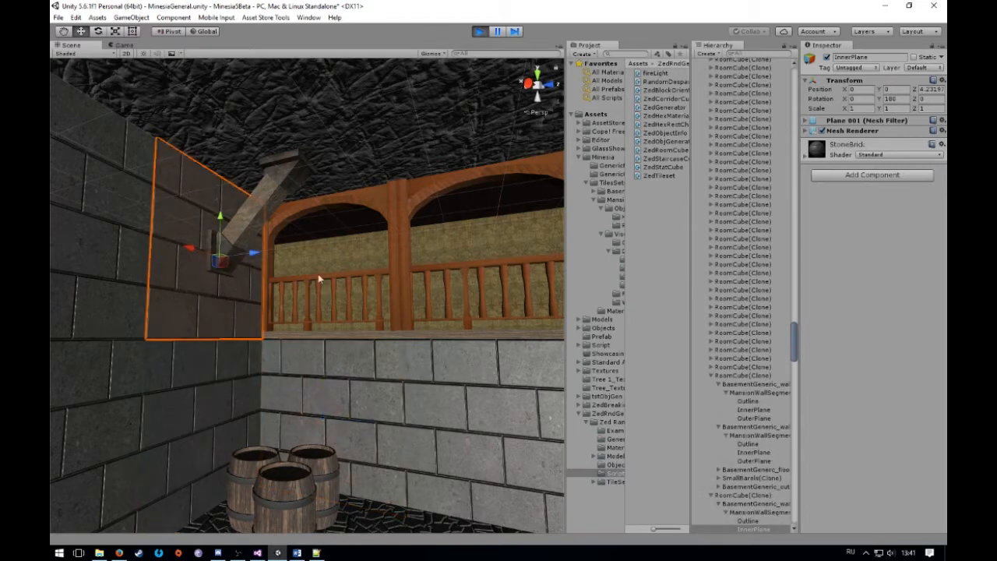
Inspect the gallery's railing, its wooden arch and the wallpapered mansion wall behind it
left_click(317, 282)
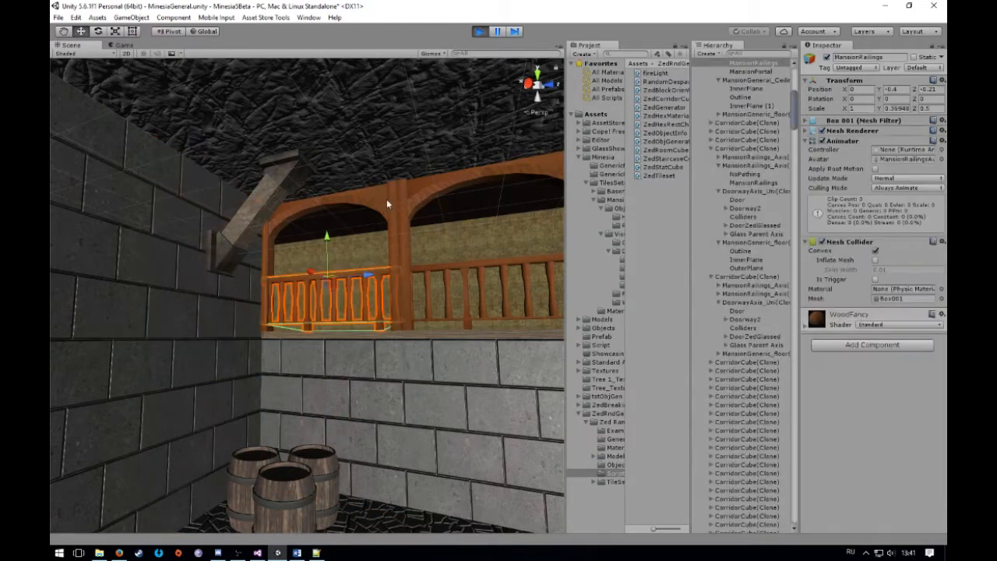
left_click(386, 199)
left_click(378, 274)
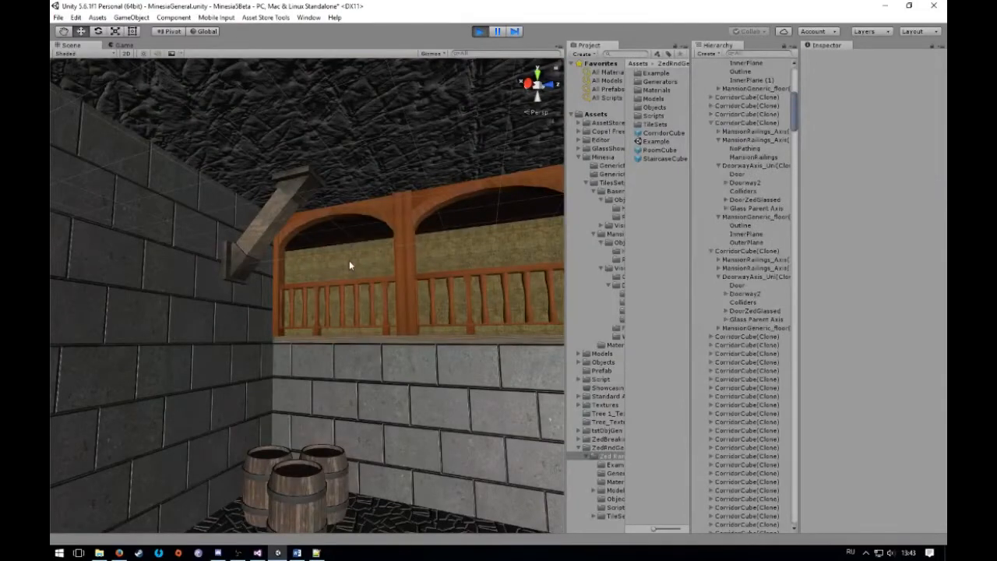
left_click(350, 266)
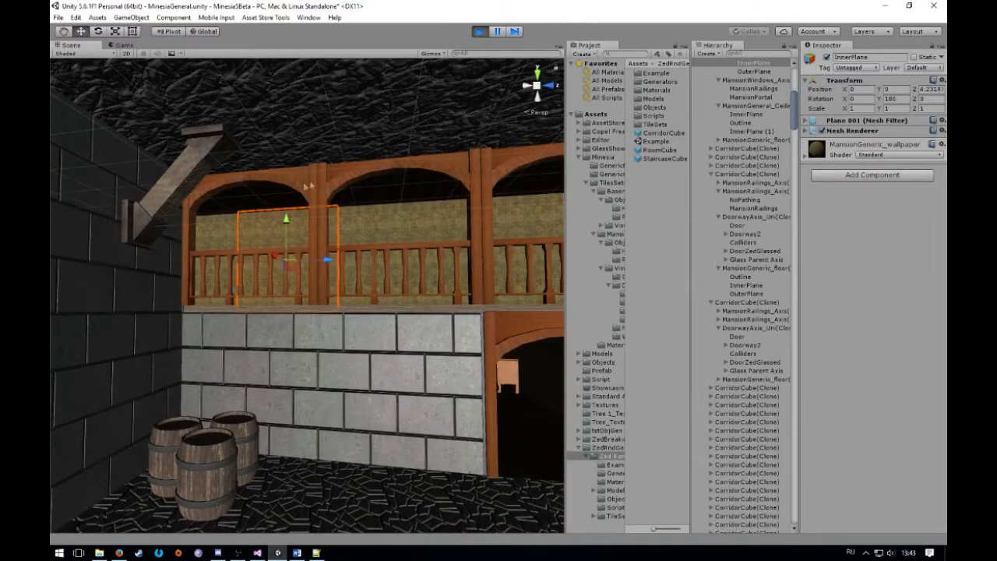
left_click(307, 187)
left_click(268, 182)
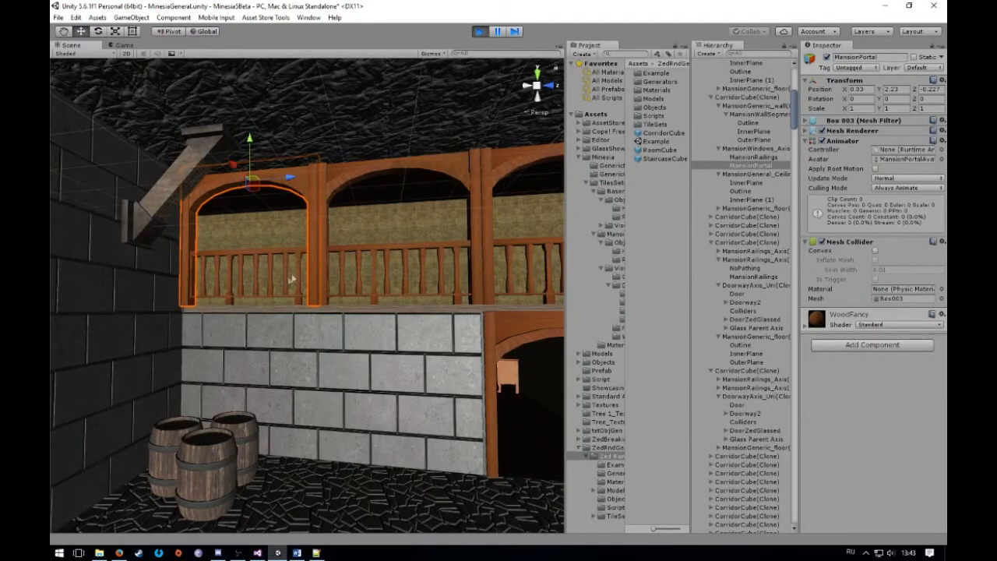
Turn on scene lighting to view the mansion corridor lit by its wall lamps, and switch the scene lighting back off
right_click_drag(300, 281, 500, 365)
left_click(655, 327)
right_click_drag(405, 299, 294, 225)
key("w")
left_click(144, 54)
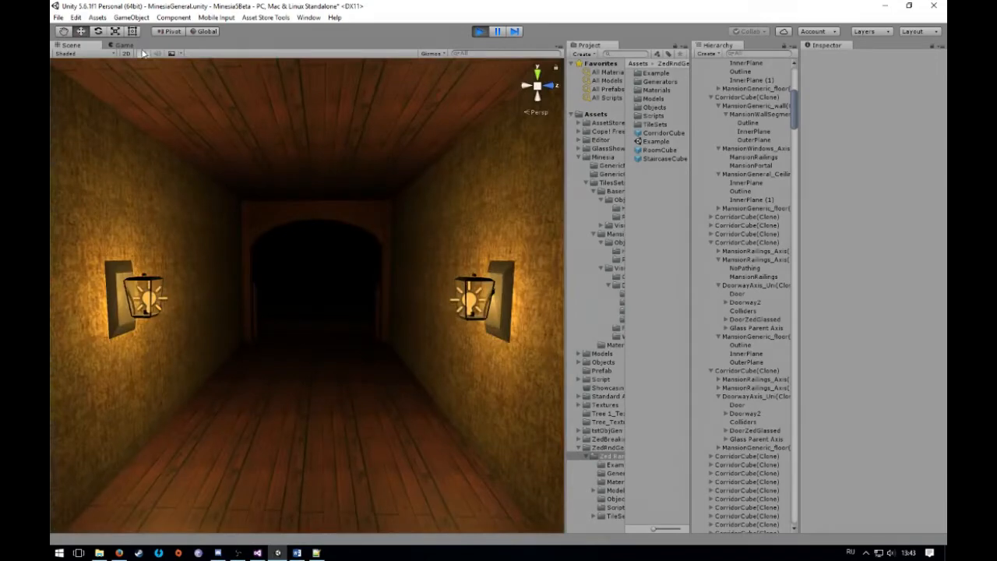
scroll(329, 261, "down", 3)
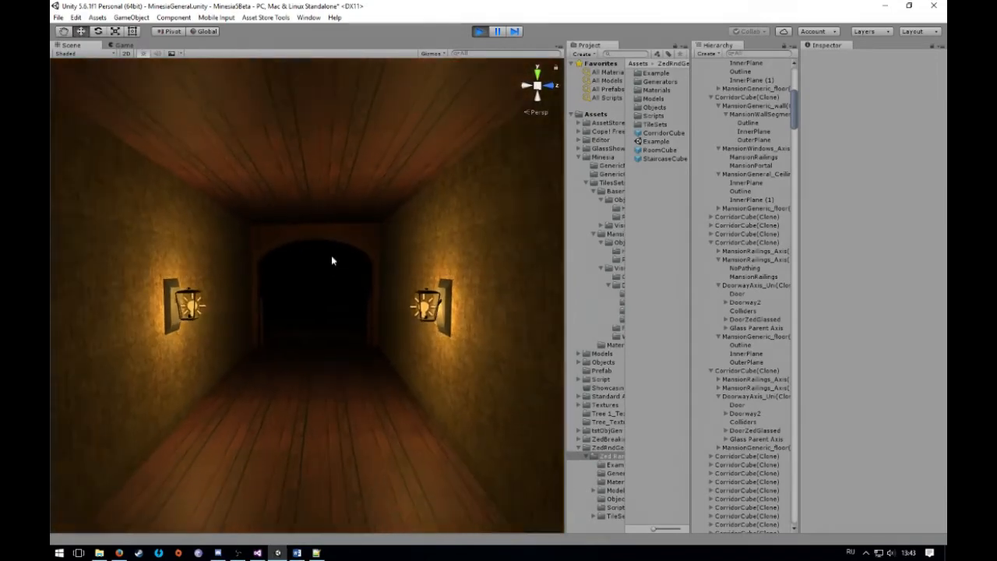
left_click(145, 54)
Examine the row of stone-framed openings between the wallpapered mansion room and the basement area behind it
key("w")
right_click_drag(268, 332, 189, 357)
key("w")
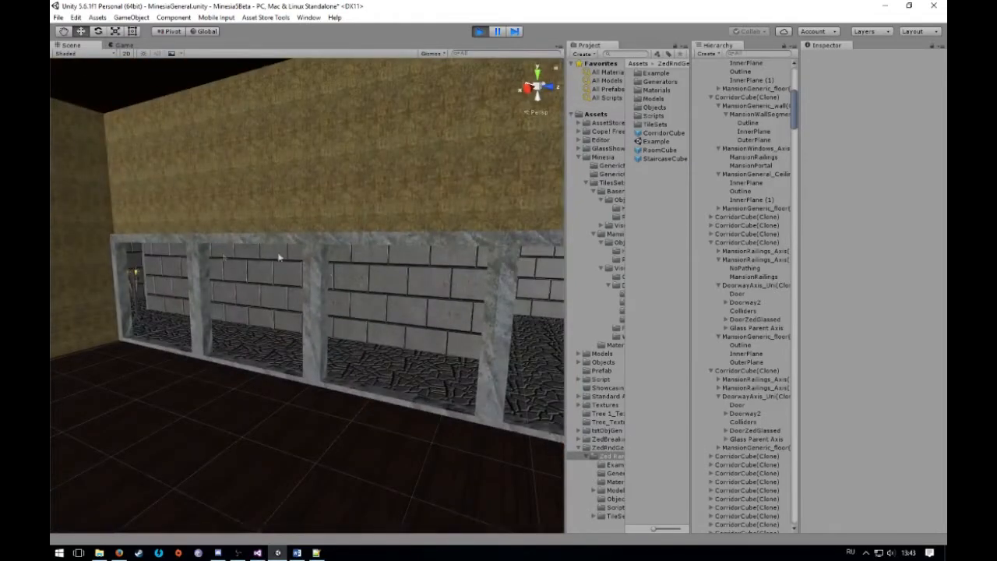
left_click(331, 313)
right_click_drag(331, 313, 234, 288)
left_click(345, 301)
right_click_drag(346, 301, 360, 430)
left_click(672, 372)
Raise the stone frame nearest the mansion room's corner to Y 3.69, out of its opening
right_click_drag(341, 343, 338, 162)
left_click(282, 176)
right_click_drag(282, 176, 514, 194)
left_click(400, 168)
right_click_drag(399, 203, 207, 210)
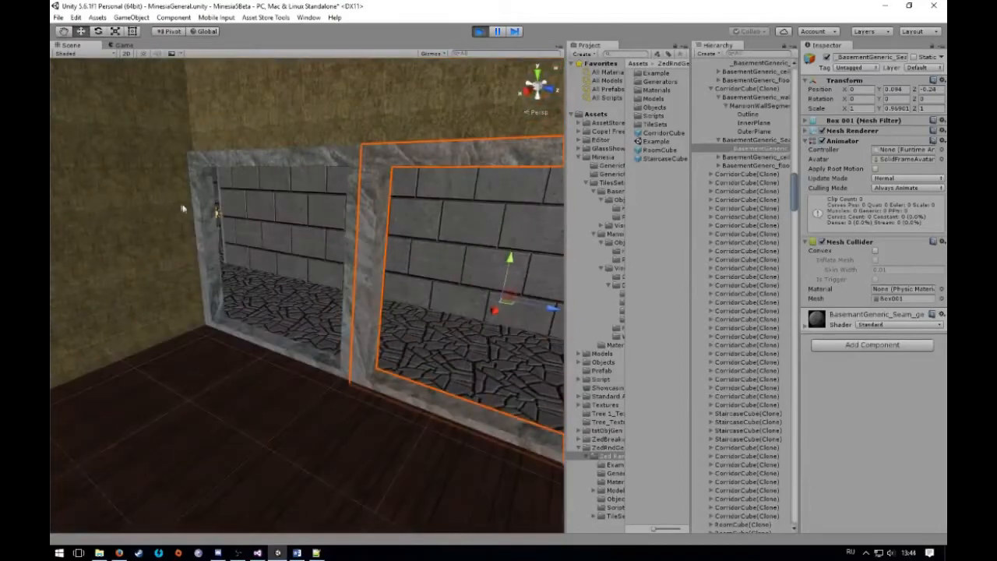
left_click(207, 211)
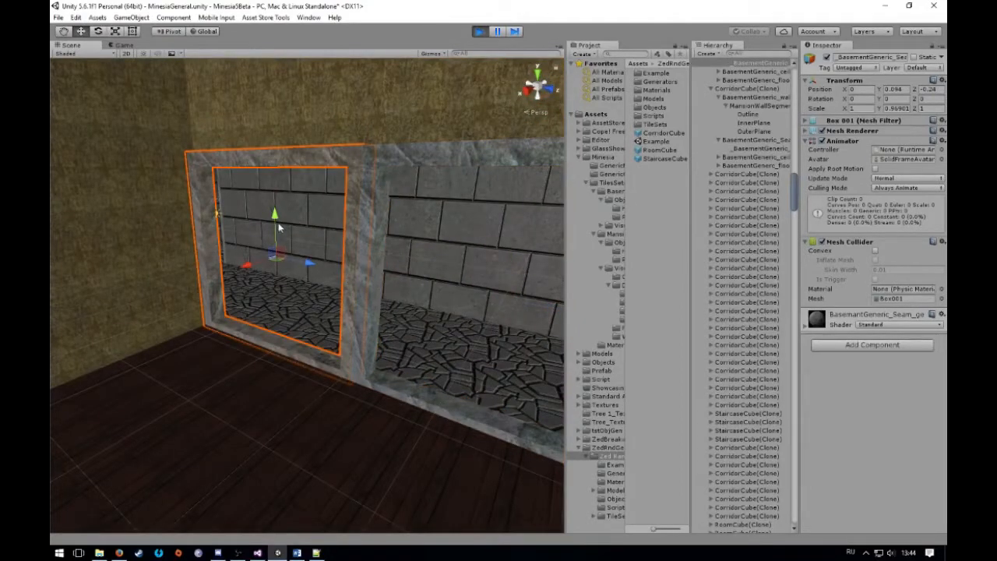
left_click_drag(274, 223, 270, 78)
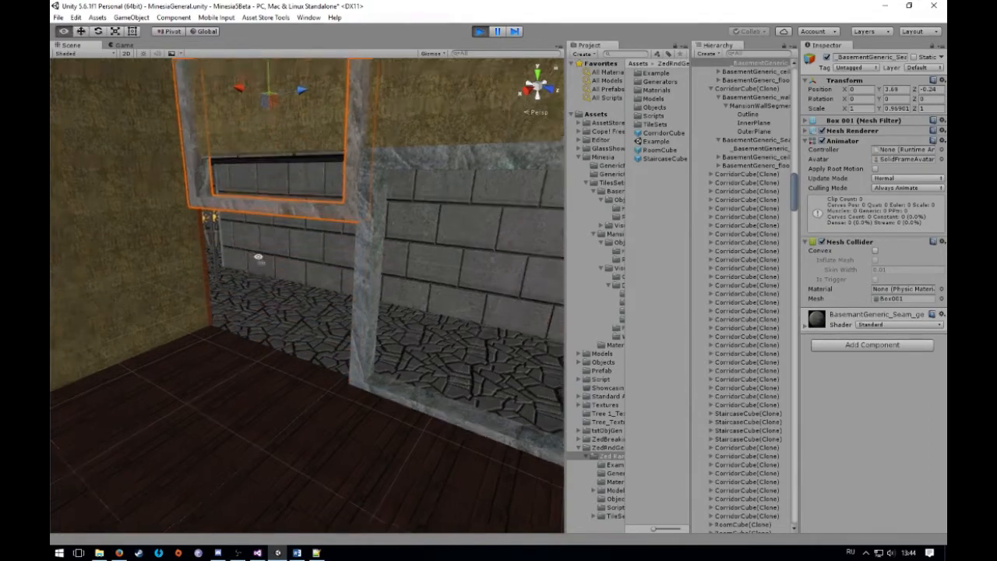
Examine the exposed seam between the mansion room's wooden floor and the basement's stone floor
right_click_drag(261, 263, 251, 247)
left_click(651, 369)
right_click_drag(418, 320, 278, 427)
key("w")
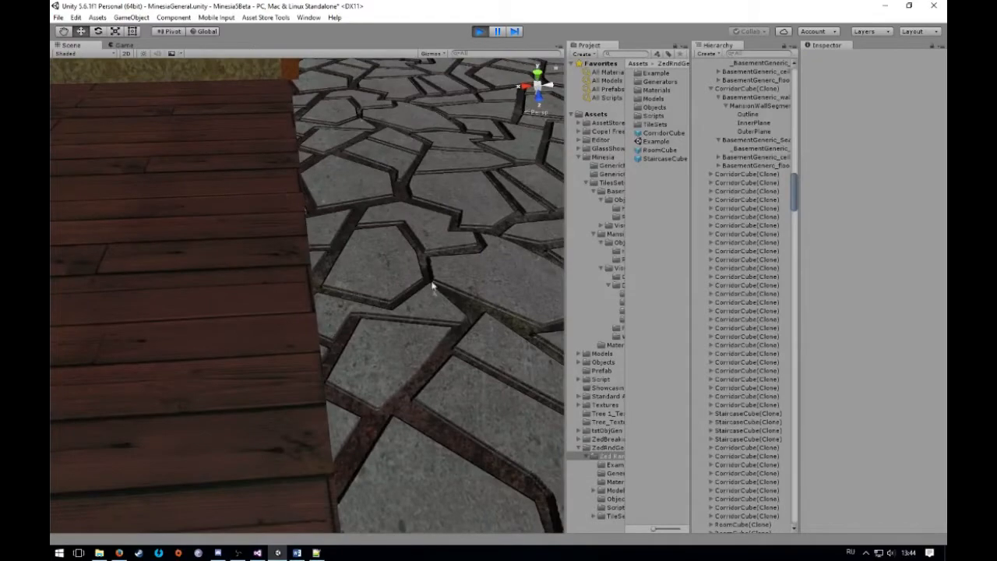
Lower the raised stone frame back into its opening at Y 0.14
right_click_drag(323, 301, 347, 230)
left_click(347, 199)
scroll(347, 195, "down", 3)
left_click_drag(316, 138, 318, 257)
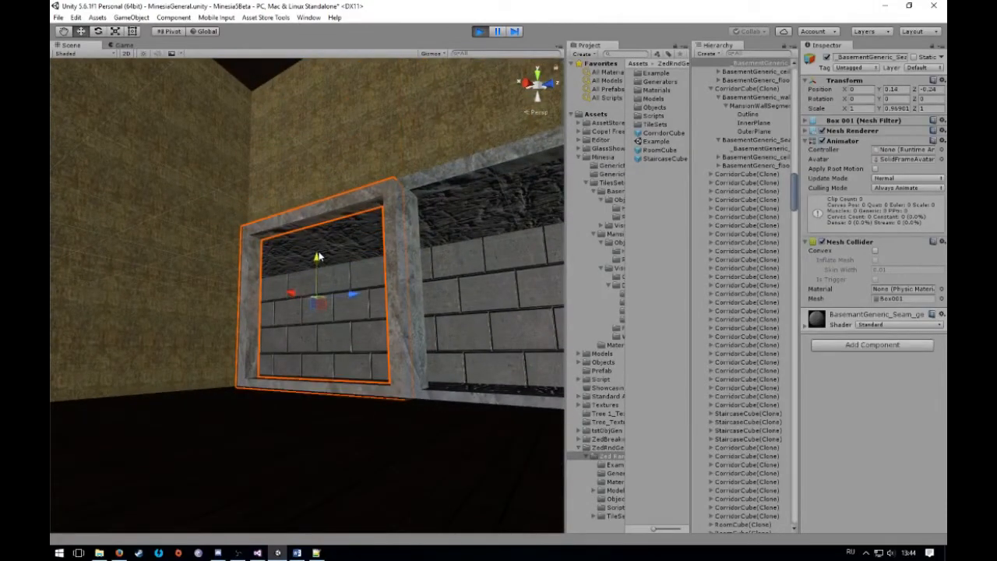
Inspect the StoneFloor tile behind the corner frame and the WoodFloor tile in front of it
left_click(640, 299)
right_click_drag(354, 274, 467, 325)
right_click_drag(281, 225, 342, 335)
left_click(328, 312)
left_click(331, 342)
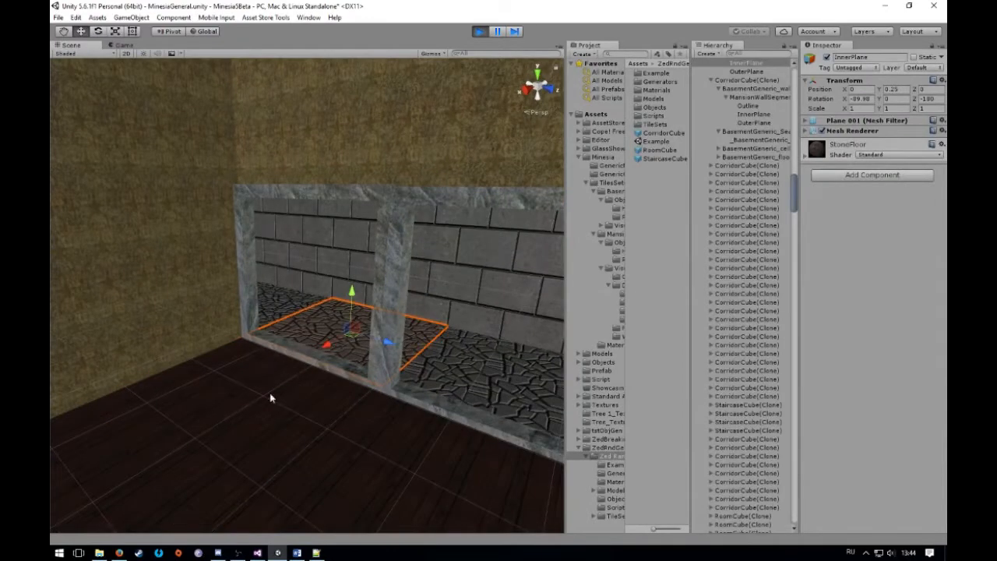
left_click(269, 392)
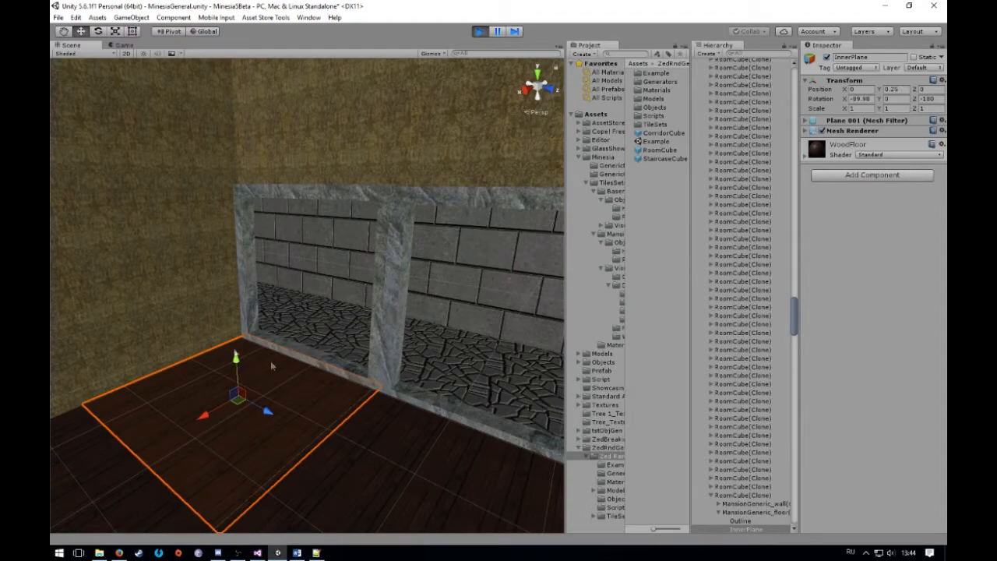
left_click(657, 339)
Examine the wooden mansion staircase, its railings and the arch at its foot
right_click_drag(154, 299, 172, 242)
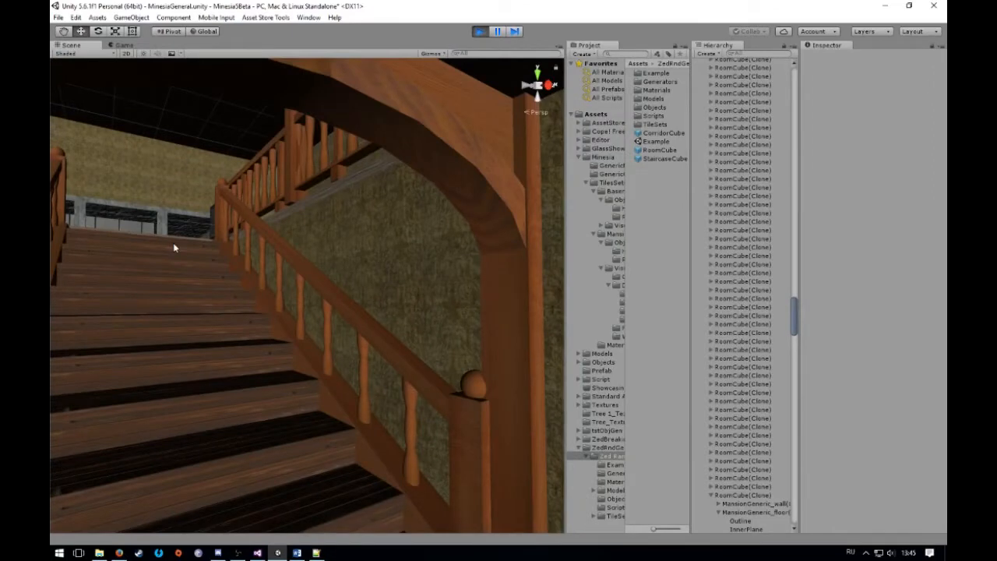
right_click_drag(211, 223, 300, 246)
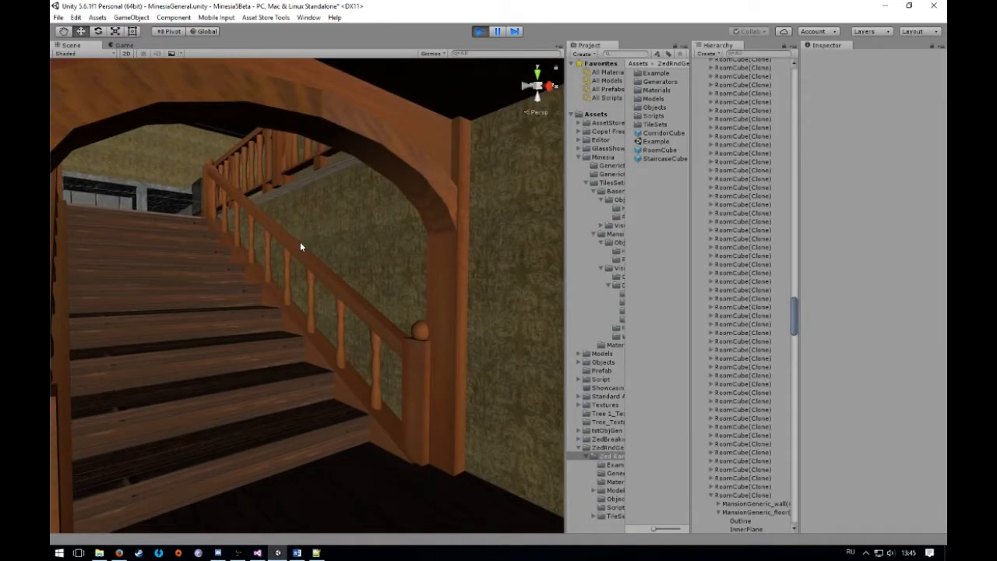
right_click_drag(300, 246, 422, 240)
left_click(422, 241)
right_click_drag(211, 226, 159, 209)
left_click(194, 223)
left_click(159, 209)
left_click(272, 246)
right_click_drag(273, 246, 188, 262)
left_click(160, 306)
right_click_drag(160, 307, 355, 276)
left_click(292, 298)
left_click(367, 280)
left_click(450, 286)
left_click(461, 282)
left_click(406, 283)
left_click(357, 267)
View the staircase and wooden arches from the floor above and inspect a wallpapered mansion wall tile
right_click_drag(334, 261, 282, 258)
left_click(360, 244)
right_click_drag(360, 243, 158, 229)
left_click(254, 261)
scroll(158, 229, "down", 8)
left_click(339, 409)
scroll(336, 384, "up", 7)
right_click_drag(336, 382, 269, 408)
scroll(268, 409, "up", 4)
left_click(356, 260)
key("f")
right_click_drag(373, 257, 184, 325)
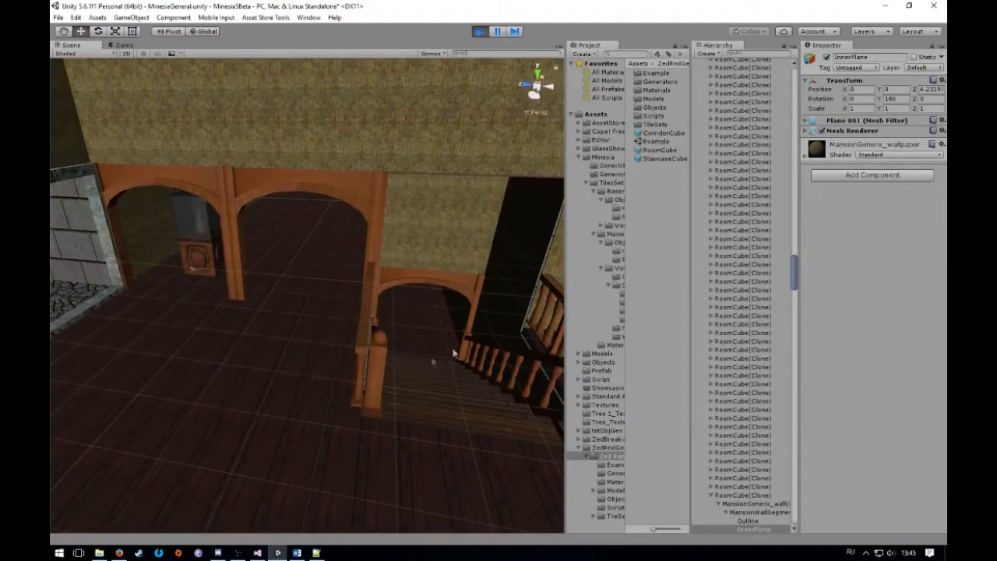
View the long wallpapered mansion wall and its wall lamp leading towards the staircase
left_click(632, 315)
right_click_drag(428, 326, 258, 275)
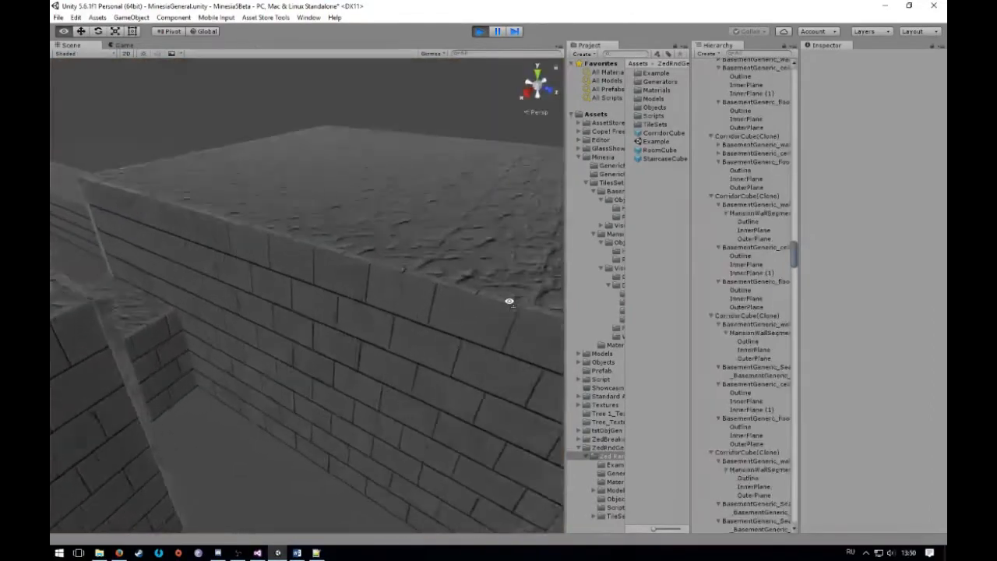
right_click_drag(508, 296, 271, 210)
right_click_drag(255, 267, 251, 286)
Inspect the stone floor tile behind the wooden plank railing in the basement room
right_click_drag(255, 270, 326, 364)
left_click(328, 325)
left_click(341, 292)
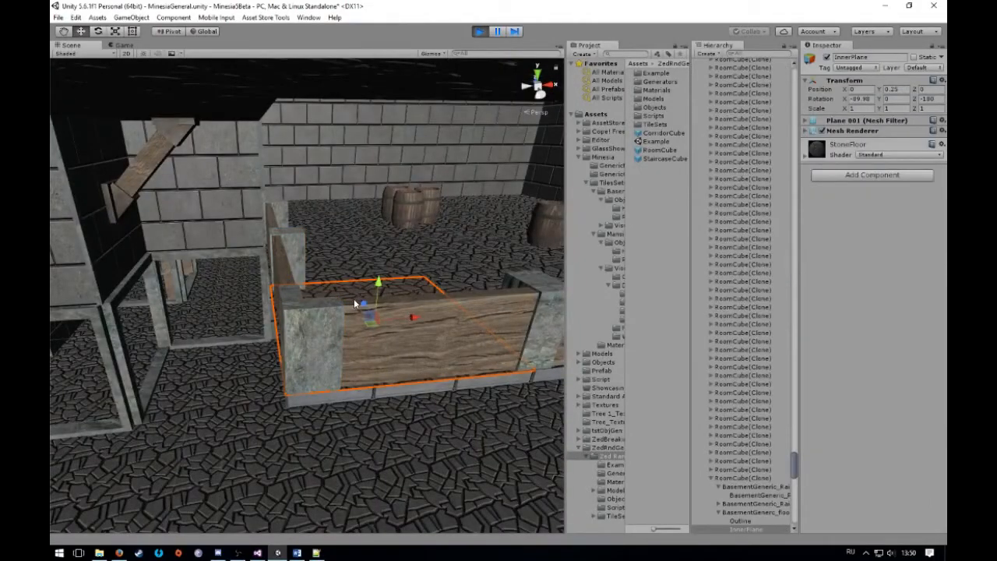
right_click_drag(413, 320, 374, 325)
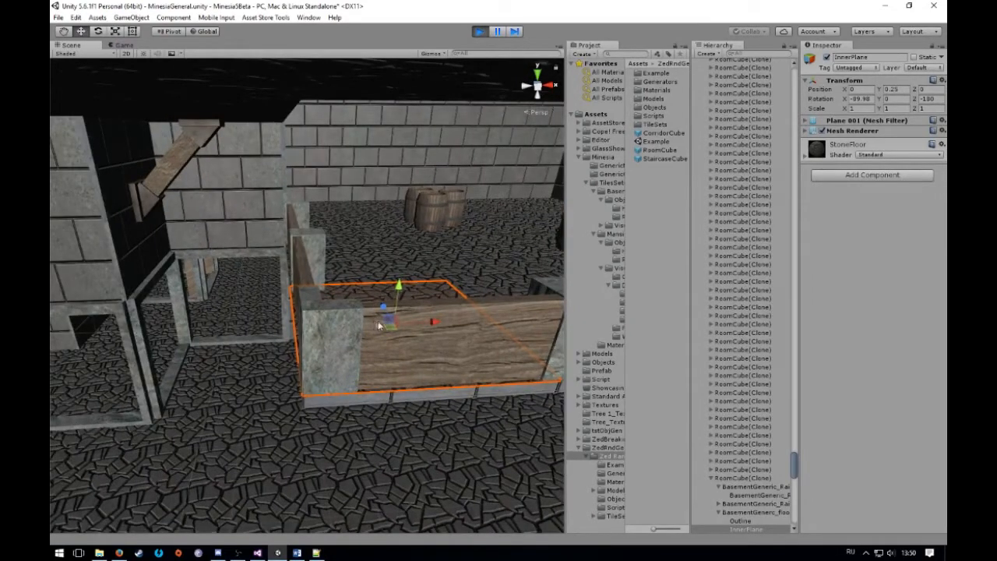
Shift the stone brick wall segment above the openings to Y -0.08 and the floor tile behind the plank railing to X 0.15
left_click(214, 205)
mouse_move(219, 158)
left_mouse_down()
mouse_move(224, 230)
mouse_move(219, 160)
left_mouse_up()
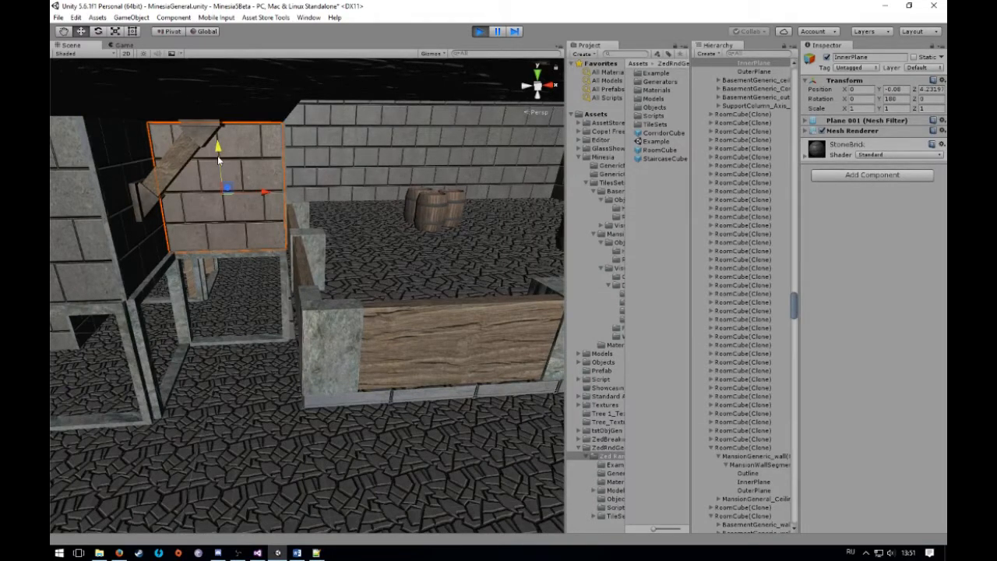
left_click(358, 297)
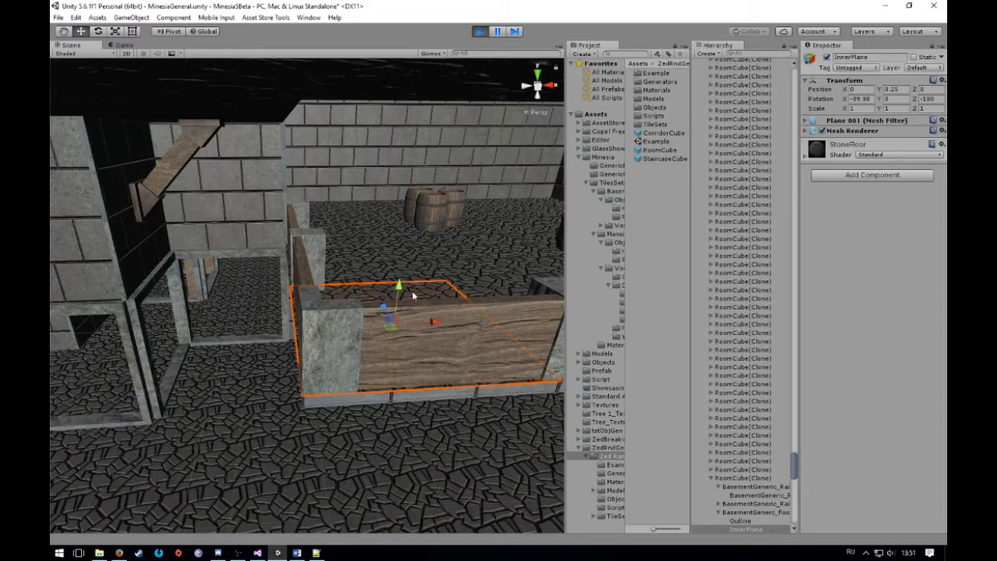
mouse_move(436, 324)
left_mouse_down()
mouse_move(394, 327)
mouse_move(444, 323)
left_mouse_up()
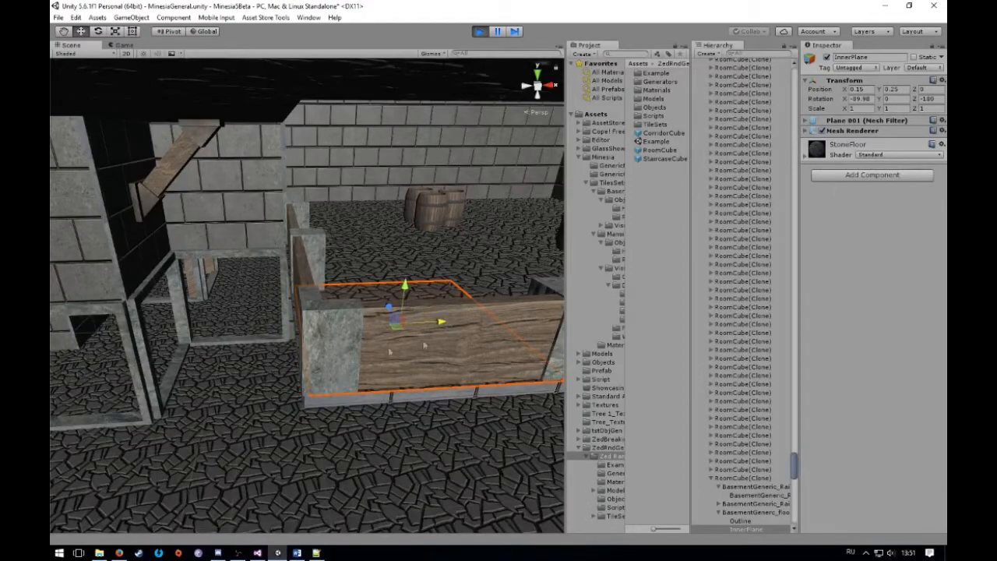
right_click_drag(402, 312, 401, 261)
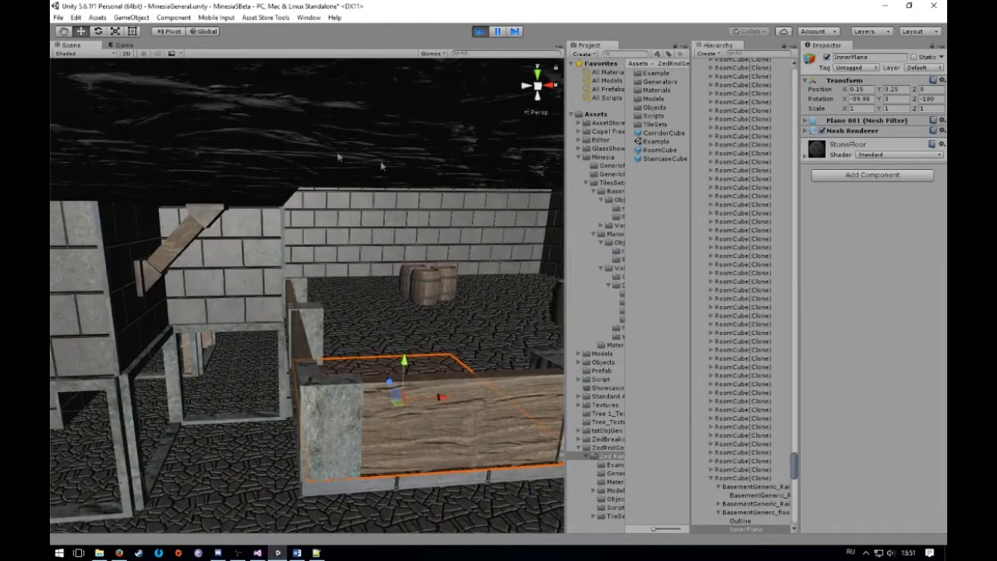
Examine the basement's plank railings, support beams and stone brick wall from the raised floor
right_click_drag(344, 212, 303, 204)
left_click(656, 244)
right_click_drag(354, 237, 276, 386)
key("w")
right_click_drag(374, 380, 309, 404)
key("s")
left_click(314, 333)
right_click_drag(314, 333, 256, 263)
right_click_drag(214, 177, 271, 249)
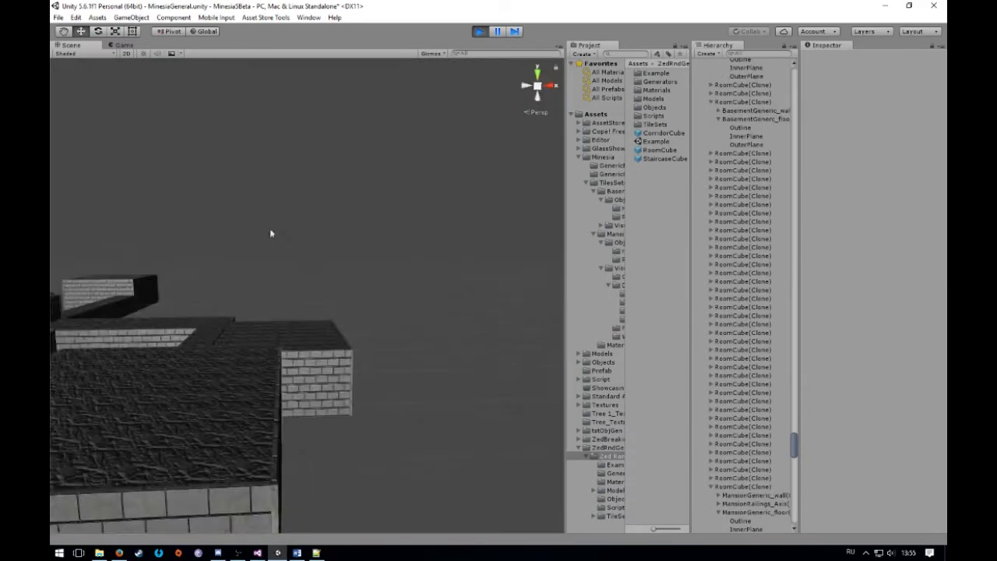
View the whole generated level from above, with all its rooms and connecting corridors
left_click_drag(272, 231, 481, 307, "alt")
left_click_drag(493, 202, 452, 111)
left_click_drag(163, 154, 317, 199, "alt")
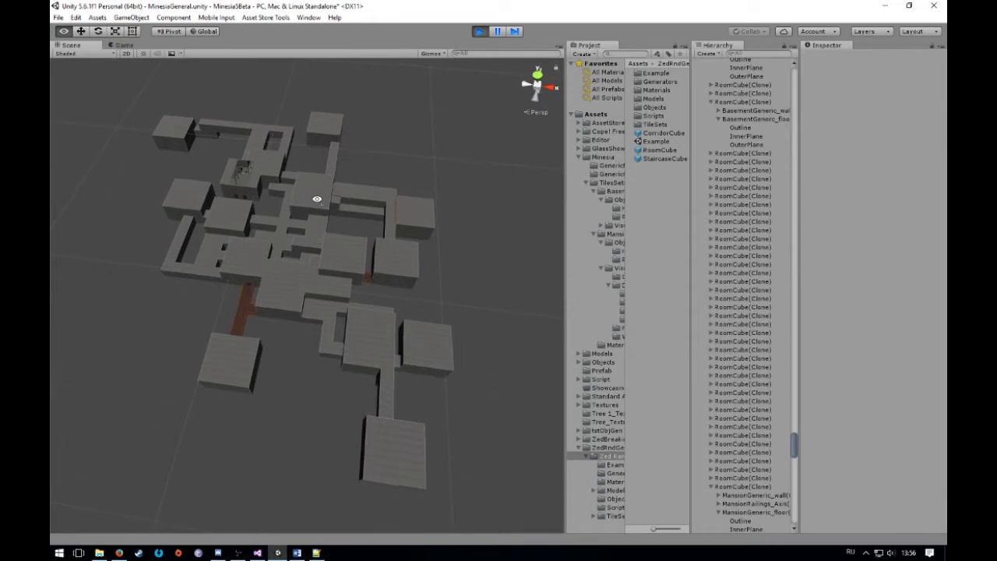
left_click_drag(459, 96, 495, 68, "alt")
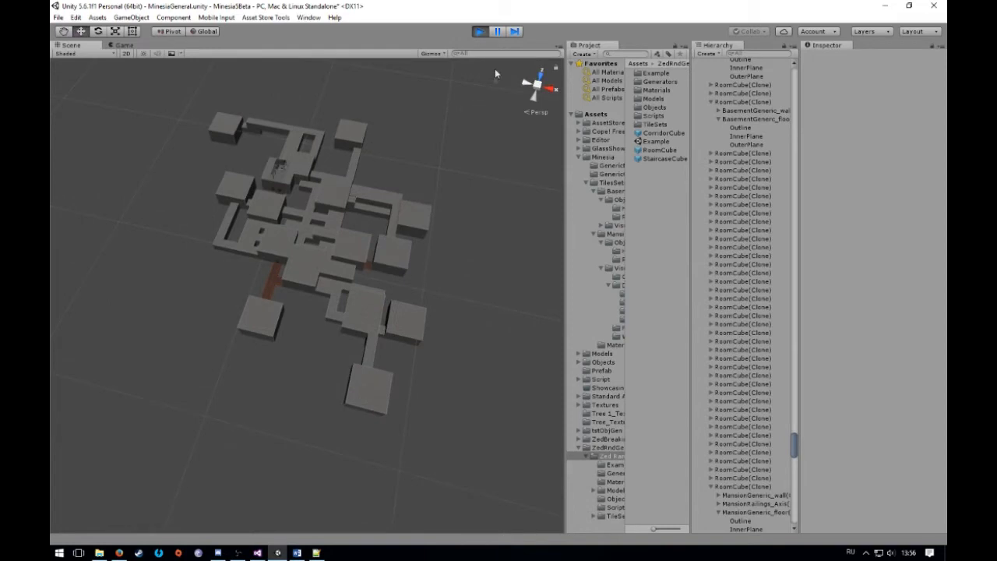
Stop play mode, run the scene again to generate a new level and show it in the Scene view
left_click(480, 31)
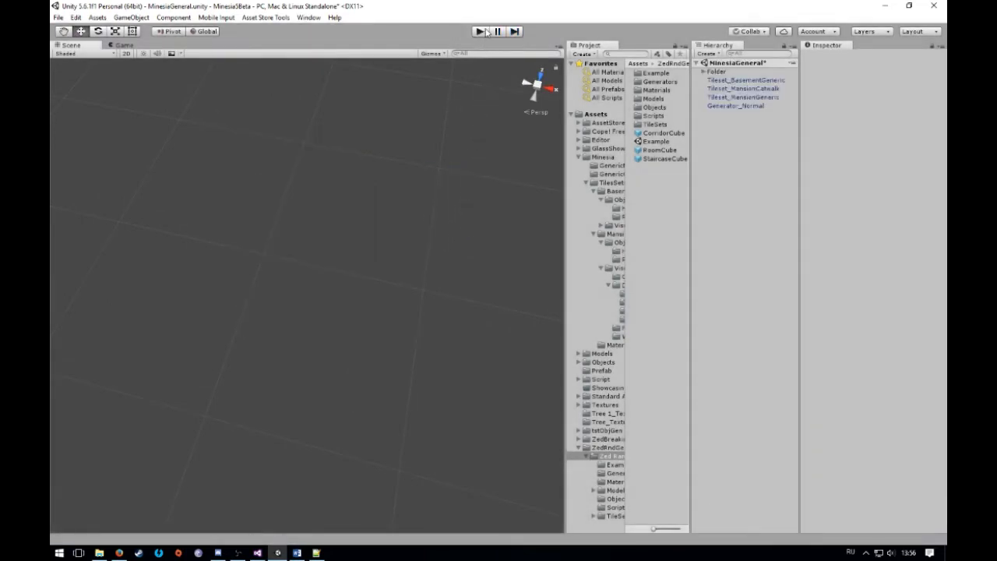
left_click(483, 32)
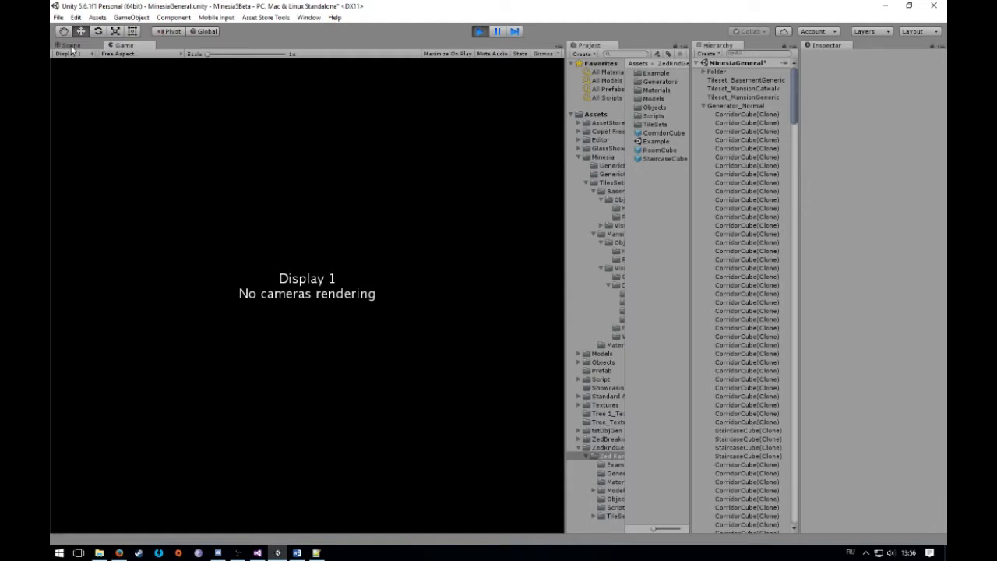
left_click(70, 46)
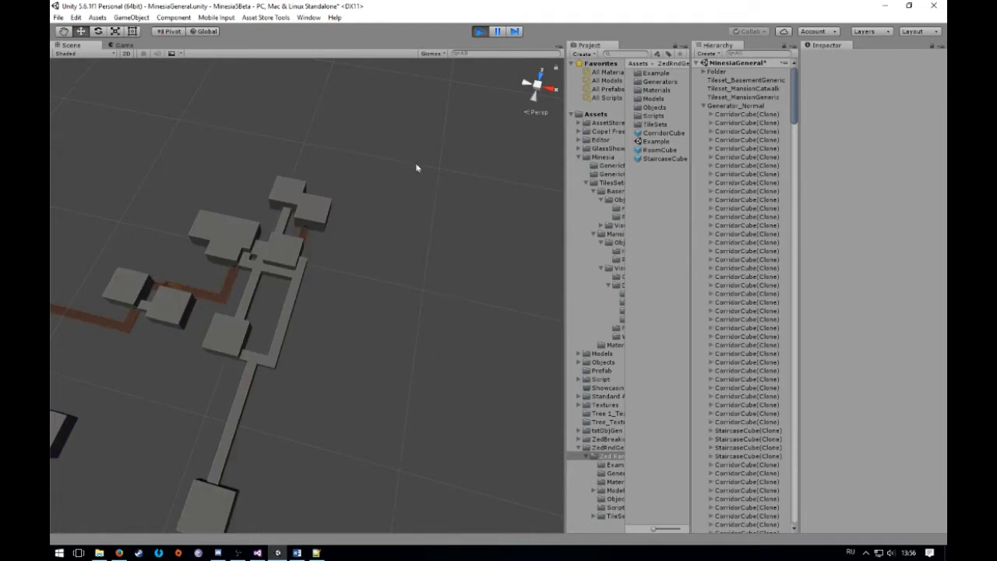
View the newly generated level's room and corridor layout from above at different angles
left_click_drag(421, 169, 258, 191, "alt")
left_click(275, 210)
left_click(264, 213)
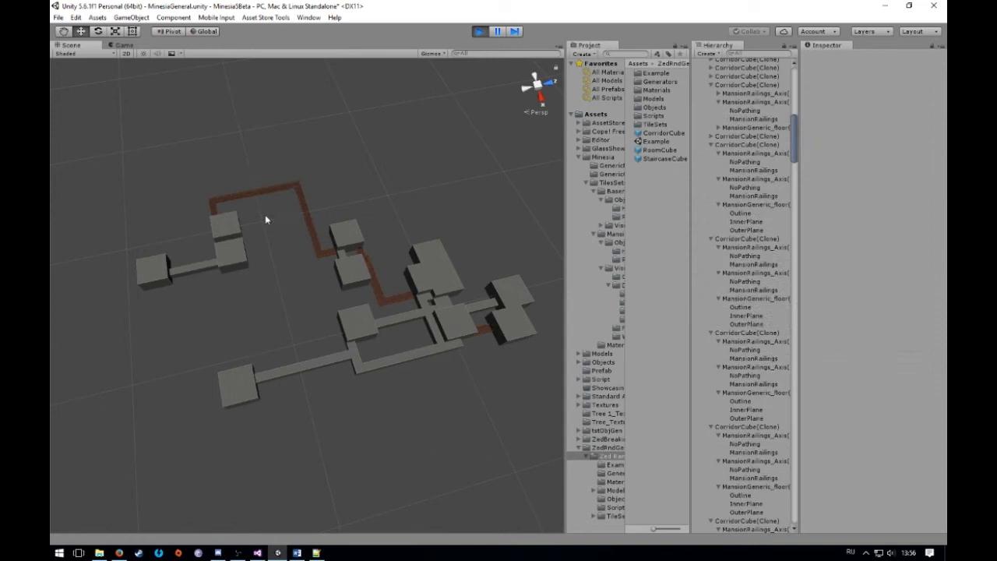
right_click_drag(322, 210, 375, 206)
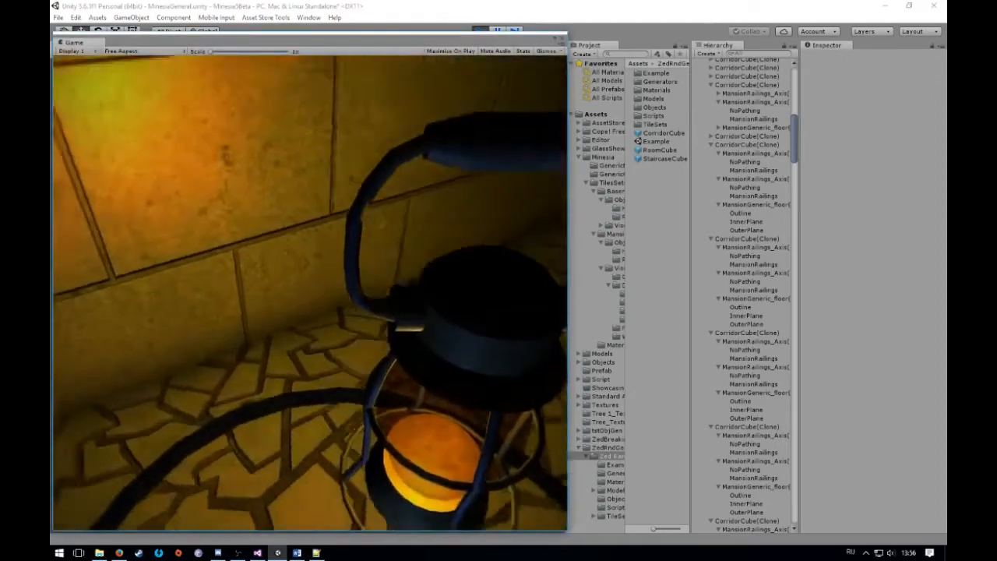
Walk through the basement rooms and corridors in the running game's first-person view with the lantern
key("w")
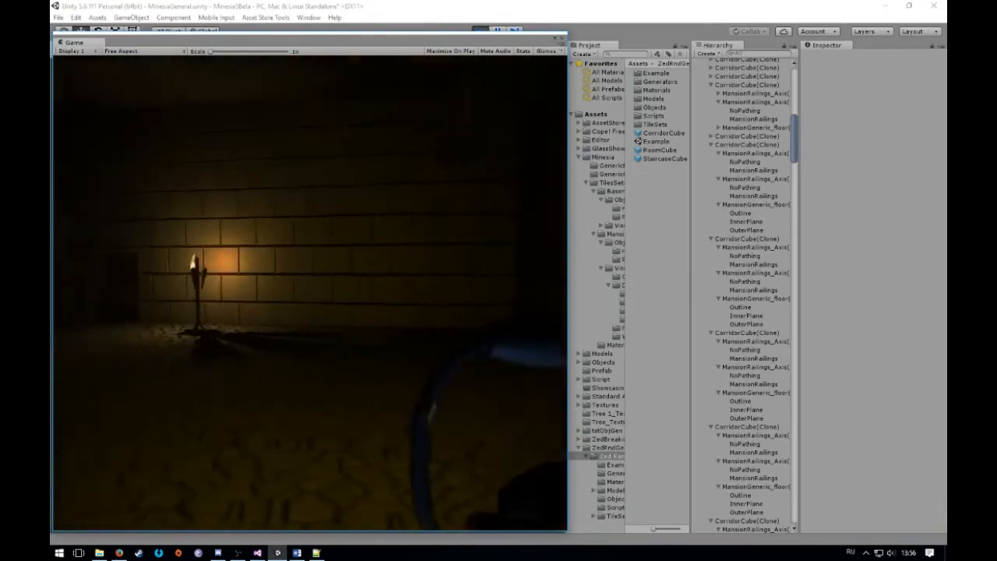
key("w")
key("w")
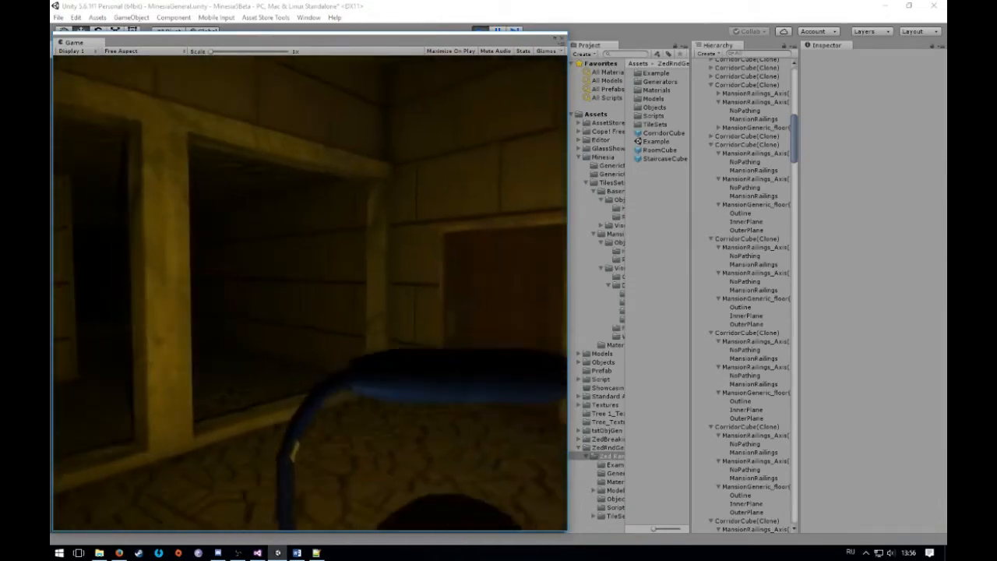
key("w")
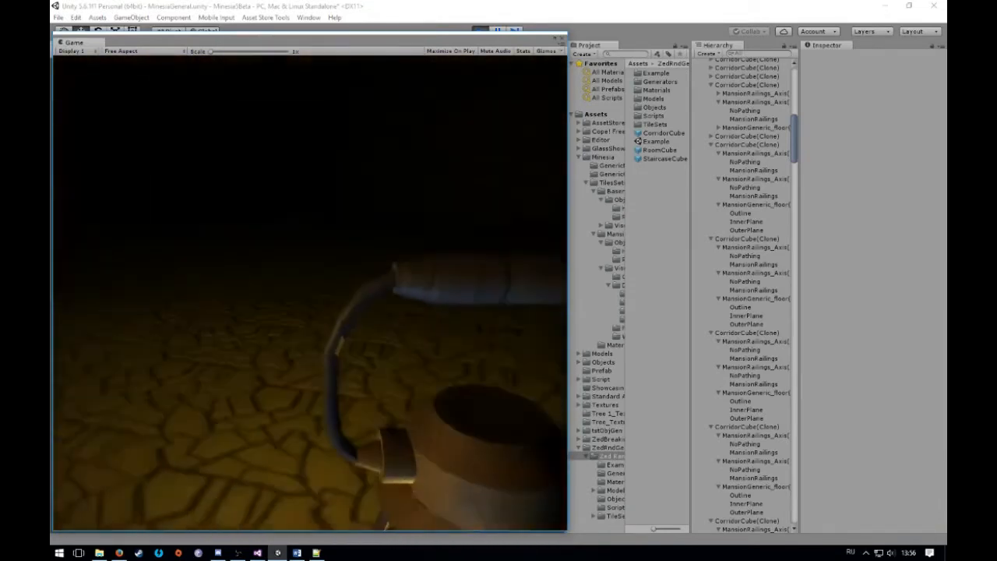
key("w")
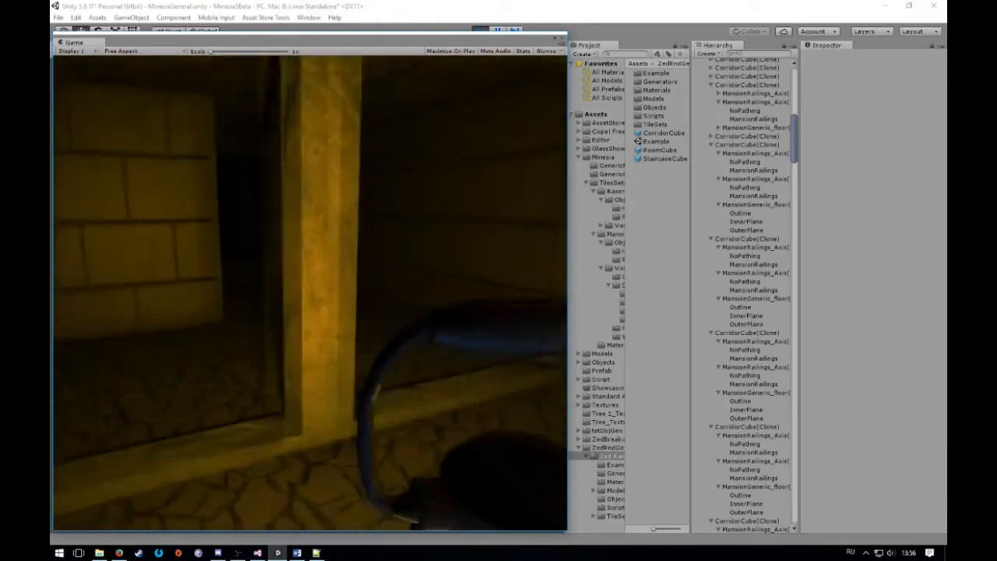
key("w")
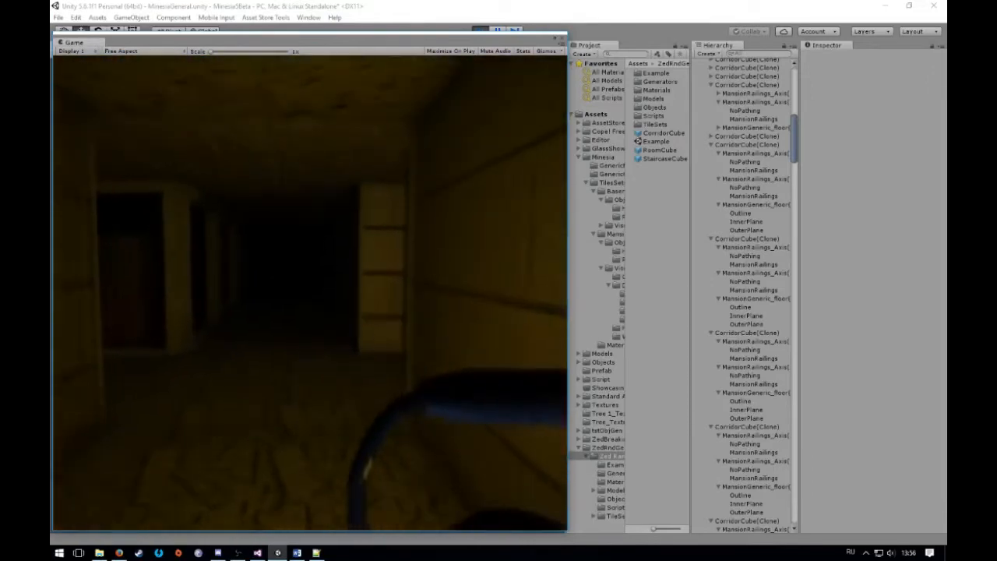
key("w")
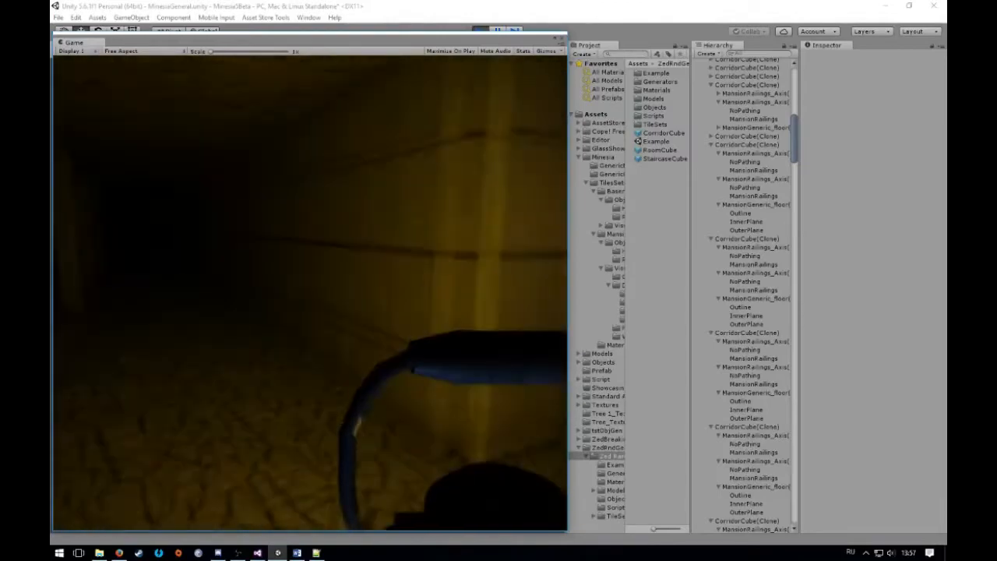
key("w")
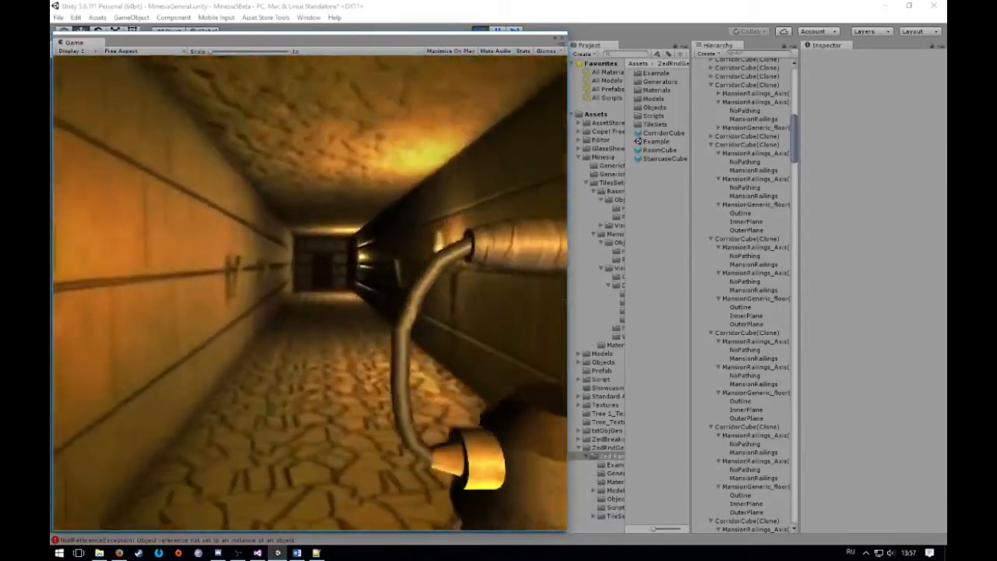
Walk along the dark basement corridors and out to the railed catwalk in the first-person view
key("w")
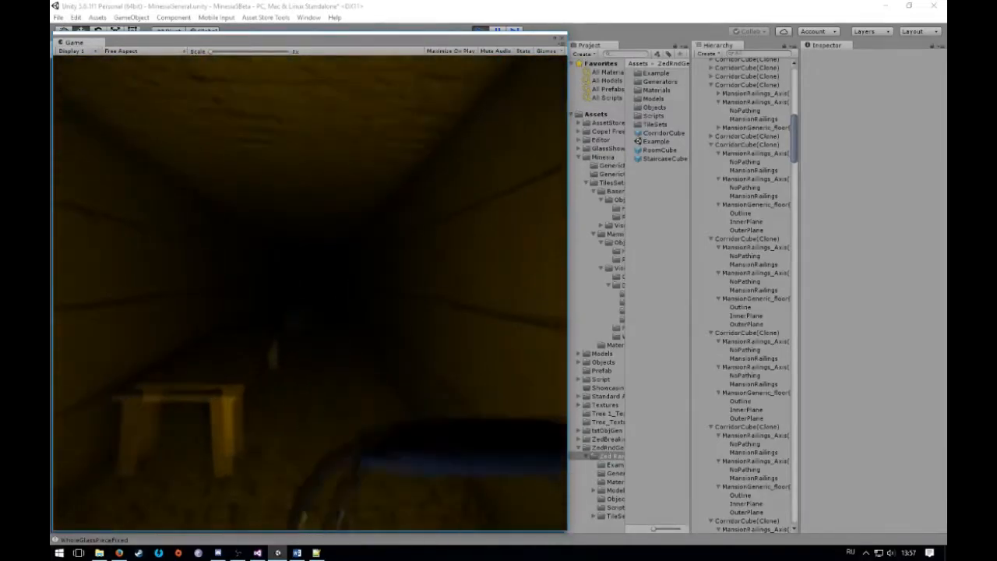
key("w")
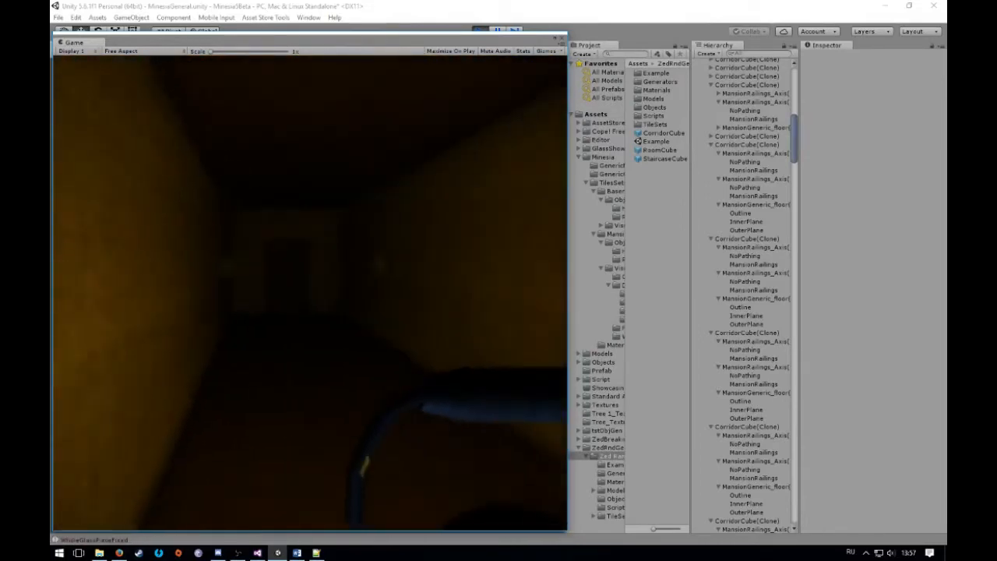
key("w")
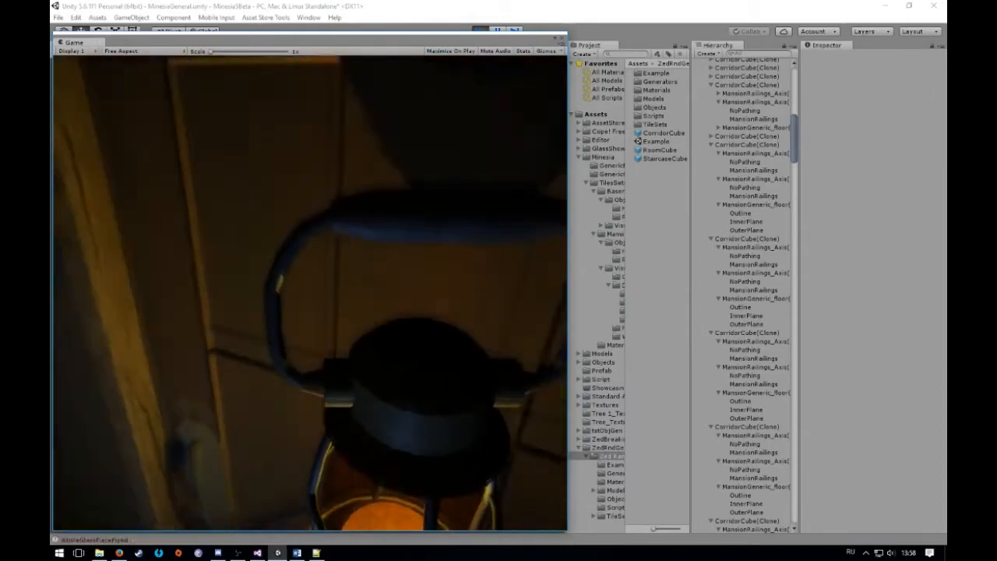
key("w")
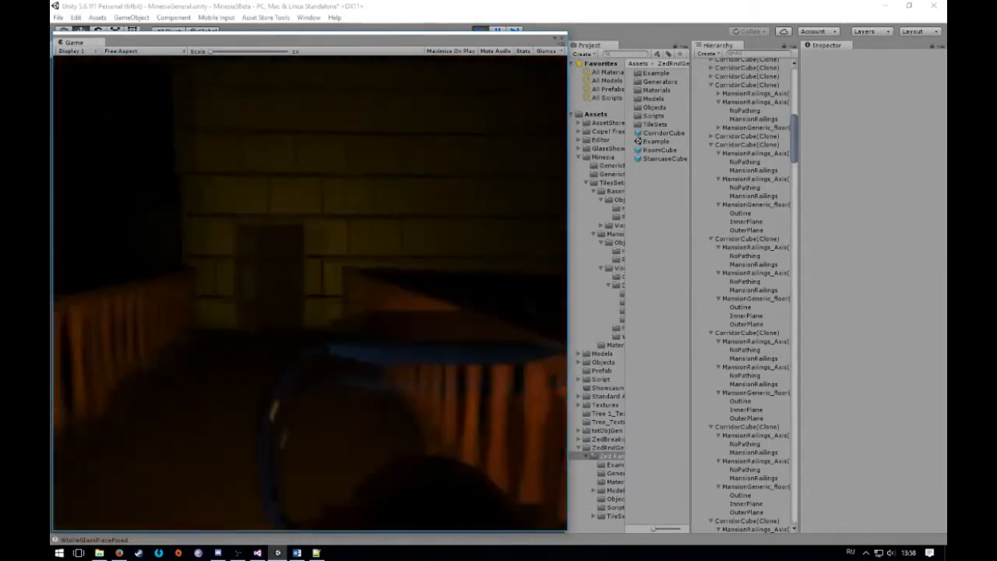
key("s")
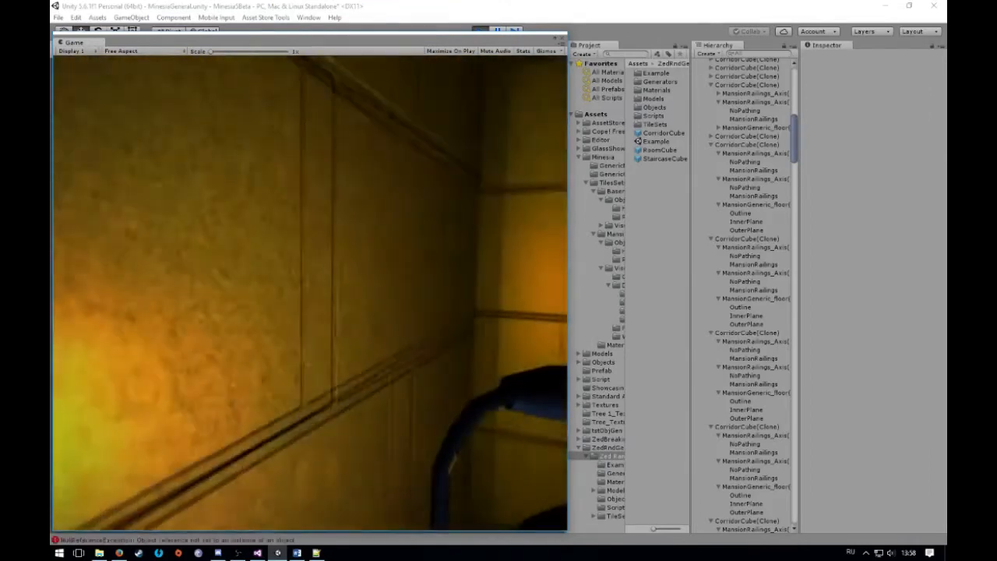
Walk down the stone corridor and through the wooden door to examine the glass display case in the dark room
key("w")
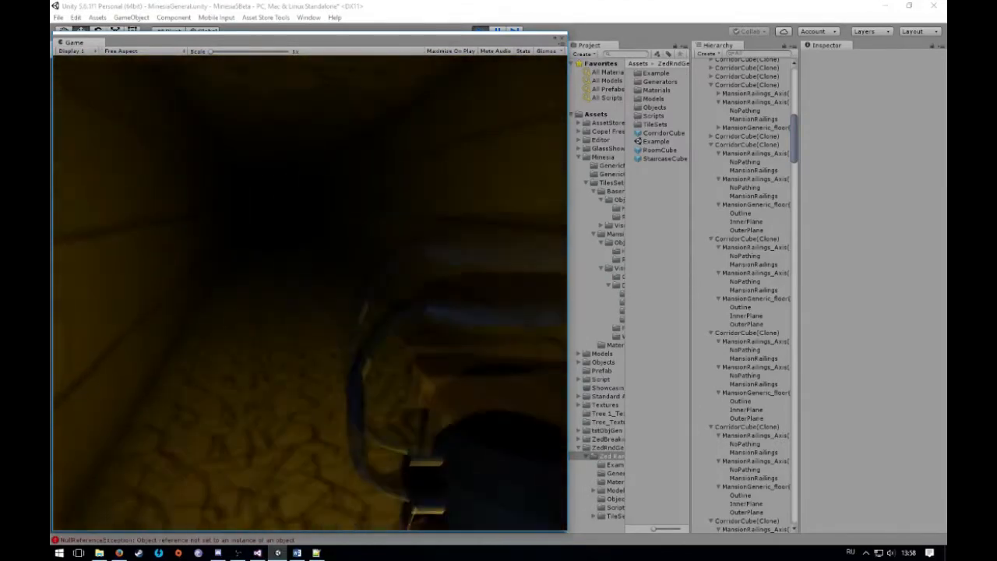
key("w")
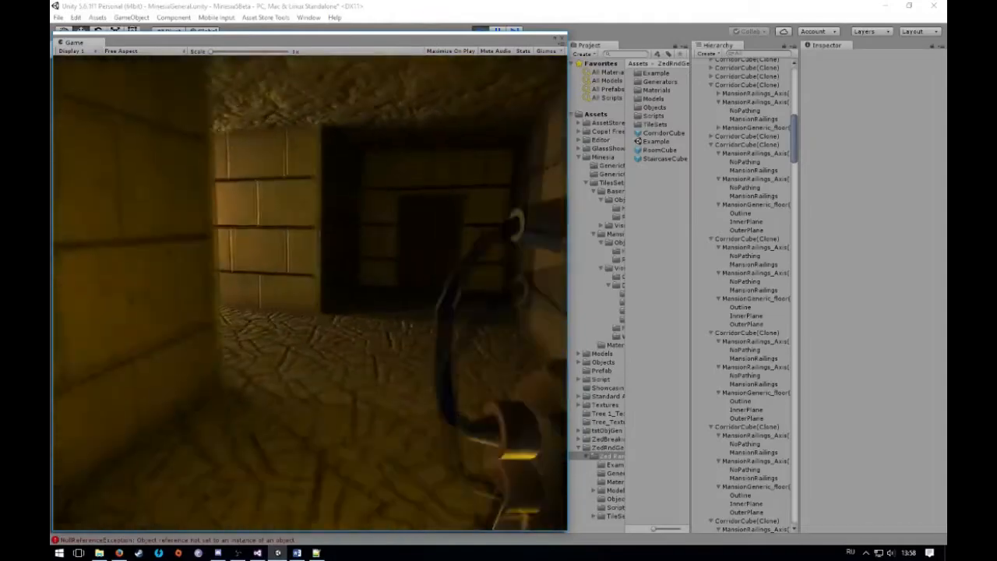
key("w")
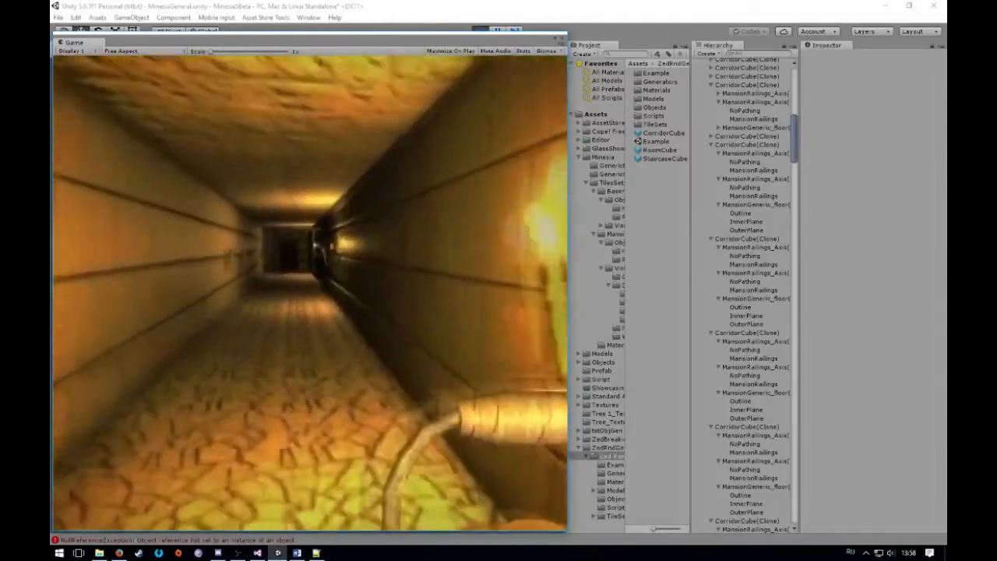
key("w")
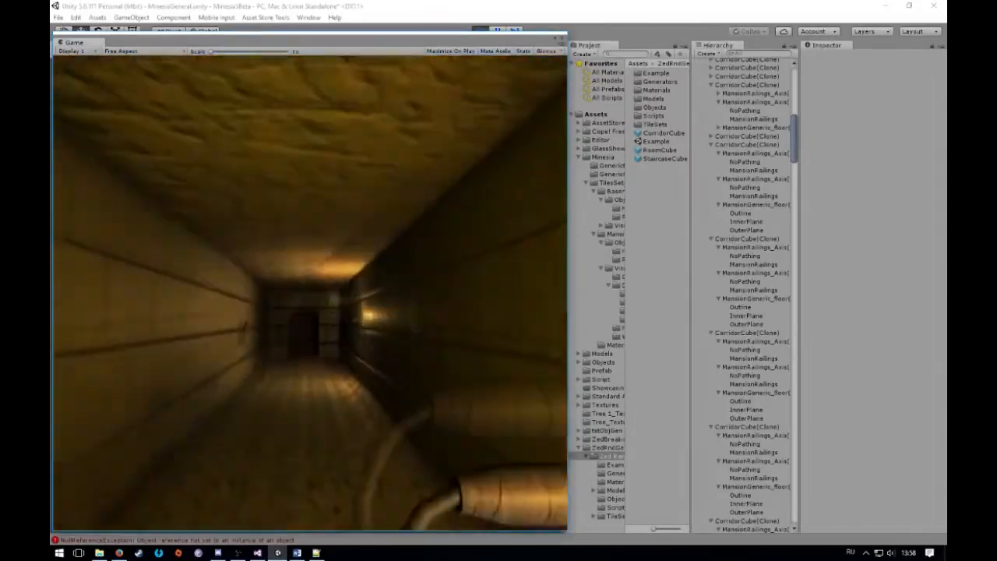
key("w")
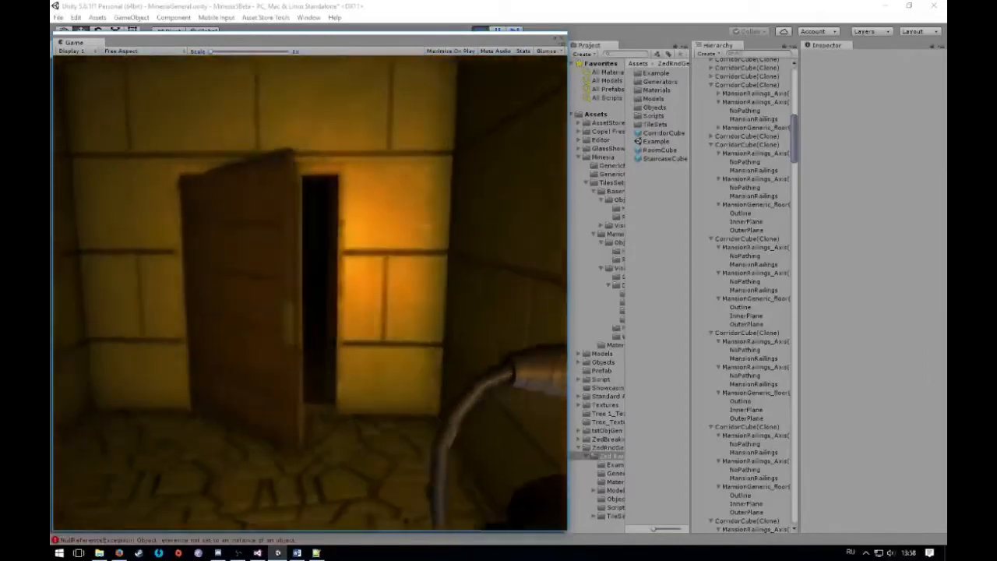
key("w")
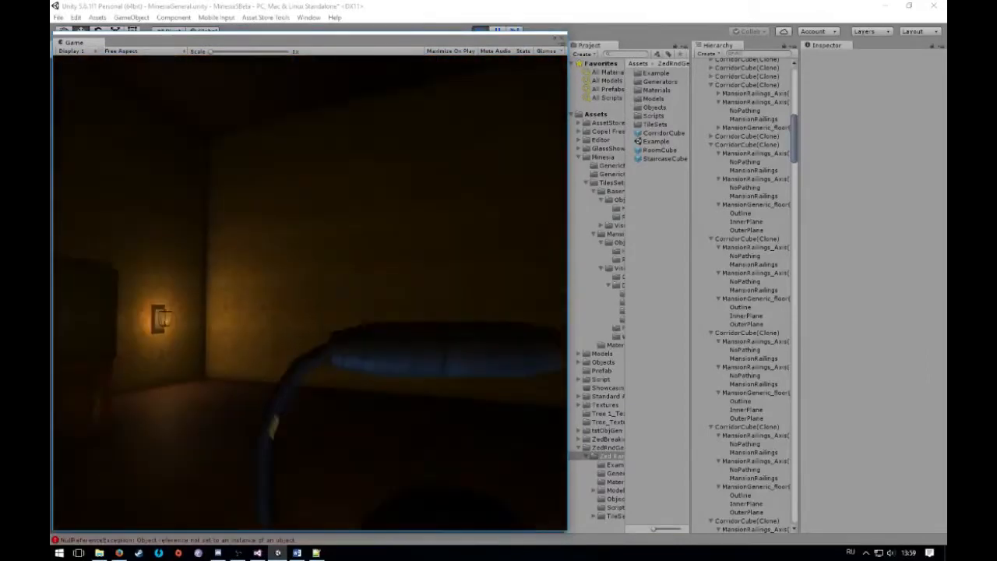
key("w")
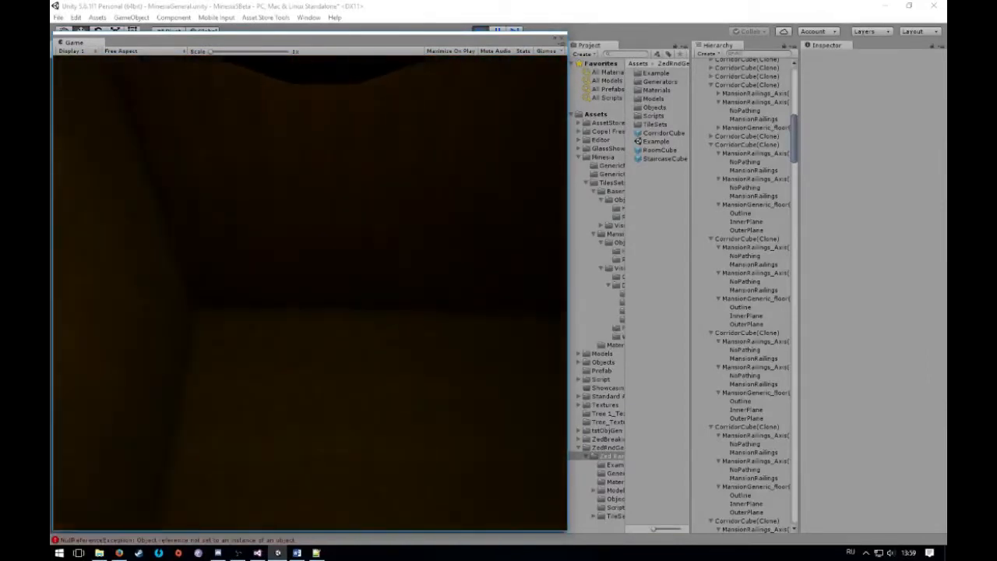
key("w")
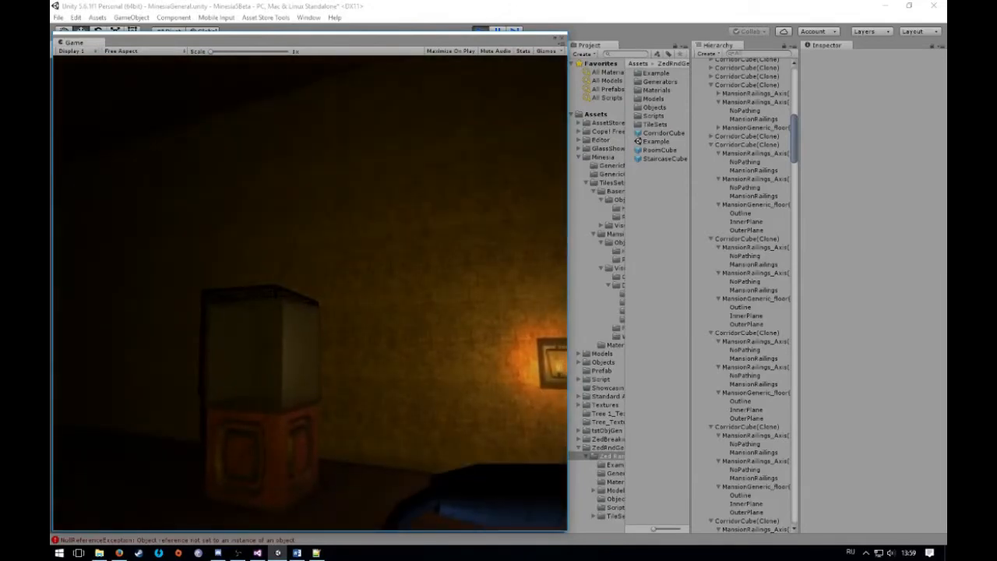
key("w")
key("s")
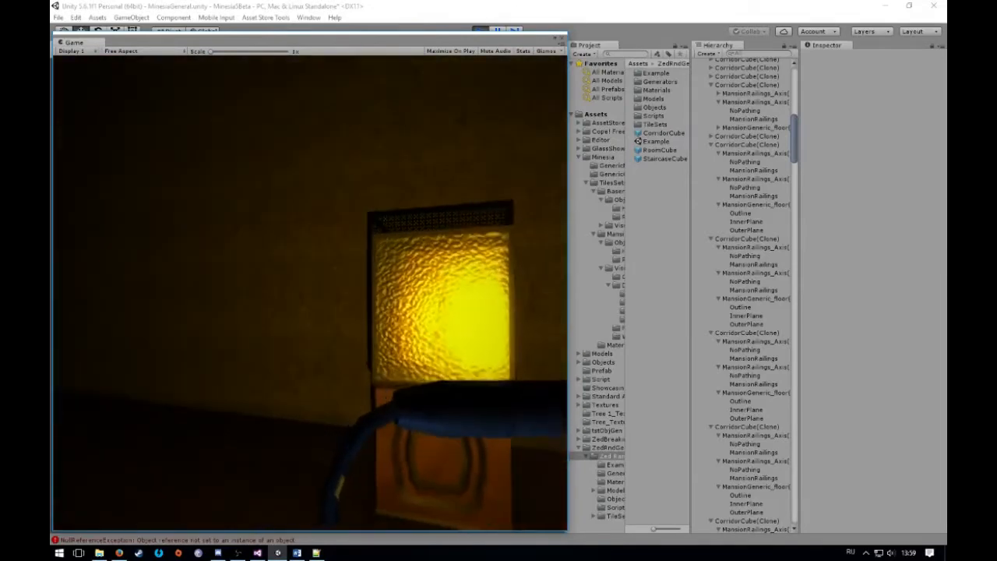
Stop play mode and close the floating Game view
key("Escape")
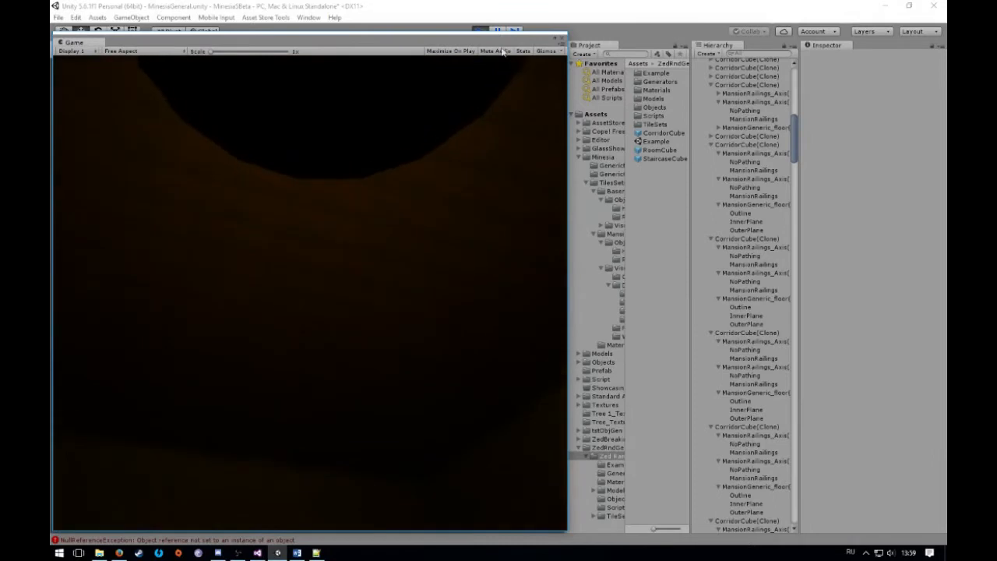
left_click(484, 31)
left_click_drag(217, 58, 387, 76)
right_click(268, 72)
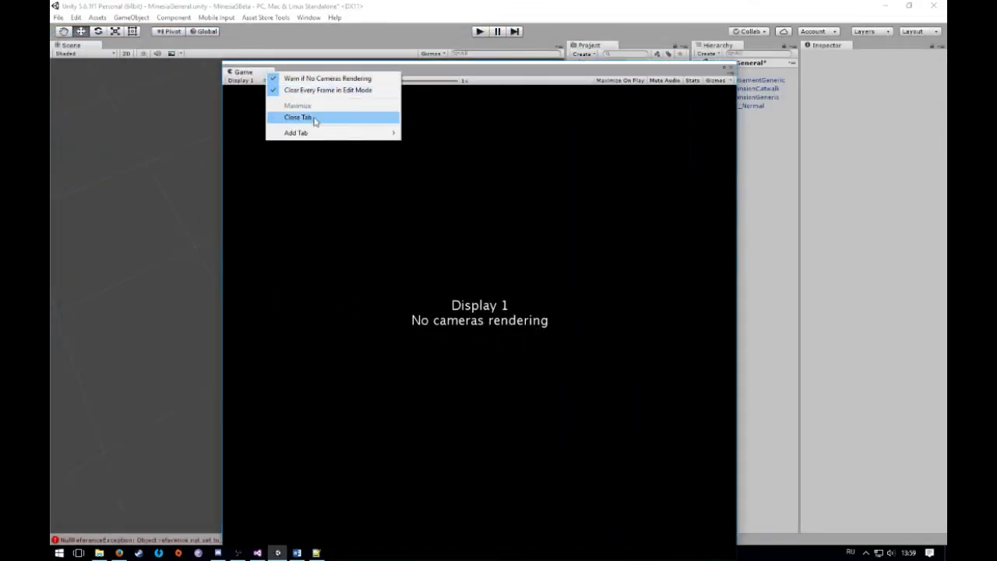
left_click(299, 117)
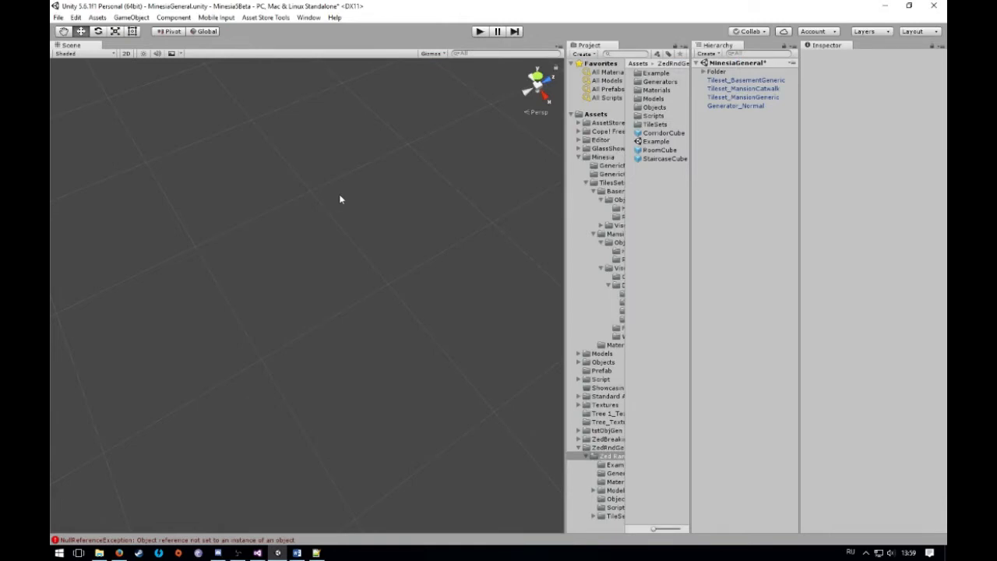
Examine the Zed Tileset settings of Tileset_BasementGeneric, from walls and doors to object weights and the Allow options
left_click(732, 80)
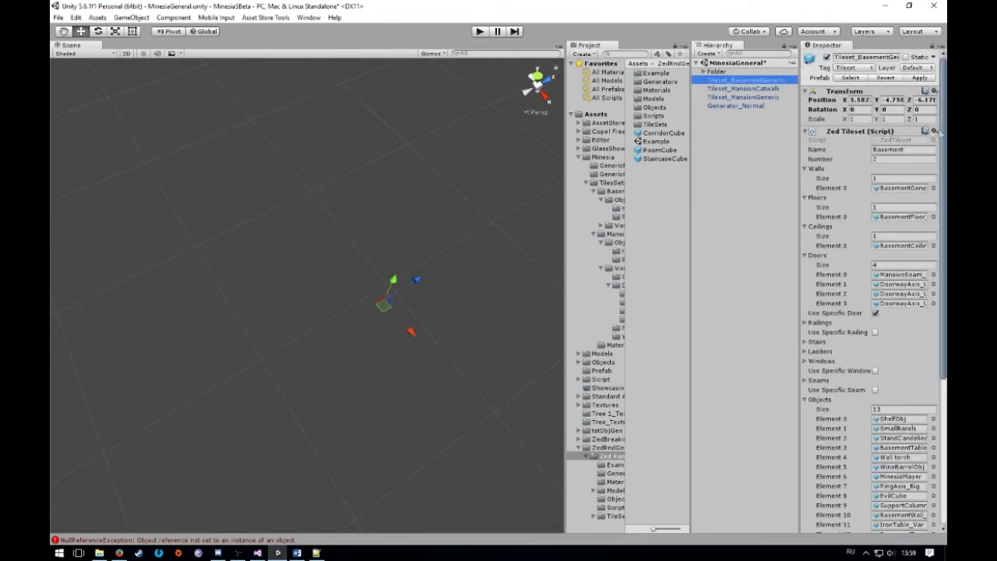
left_click_drag(944, 122, 937, 329)
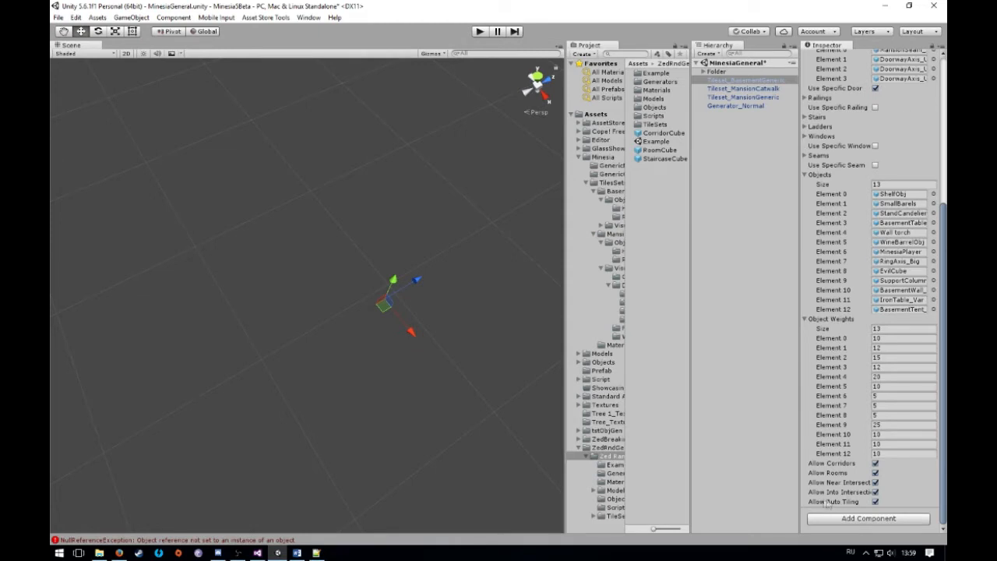
mouse_move(821, 505)
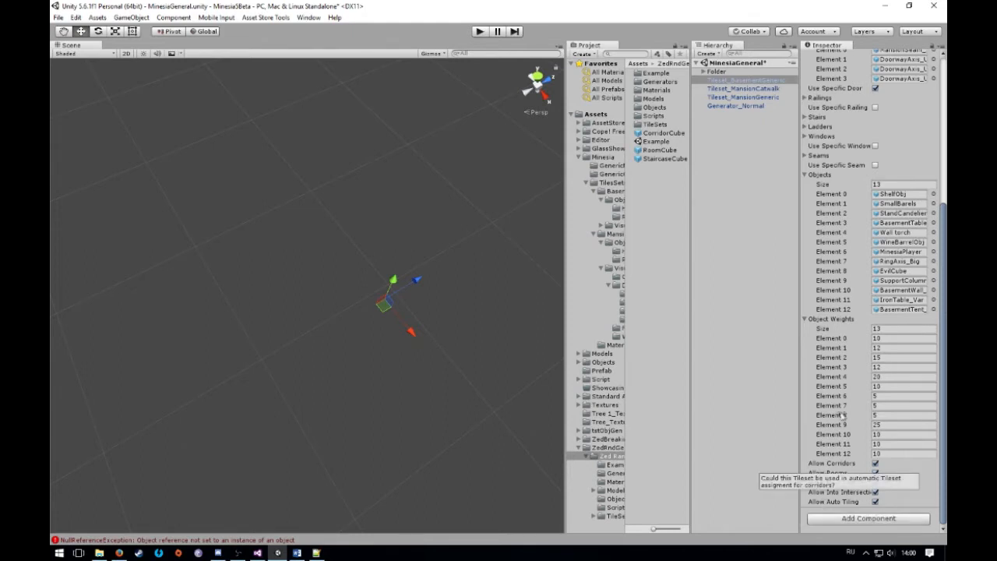
left_click(765, 116)
left_click(752, 80)
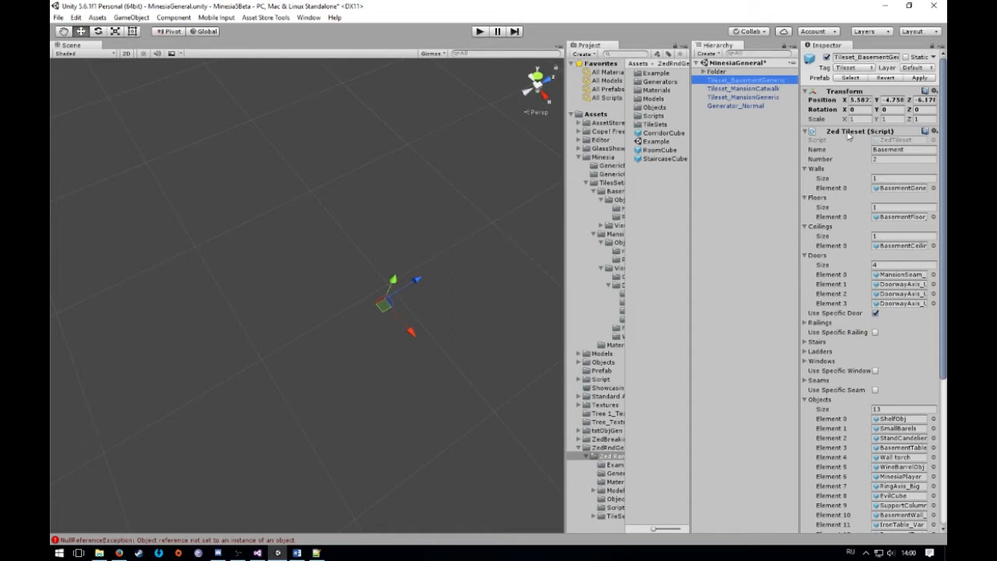
left_click_drag(942, 69, 940, 347)
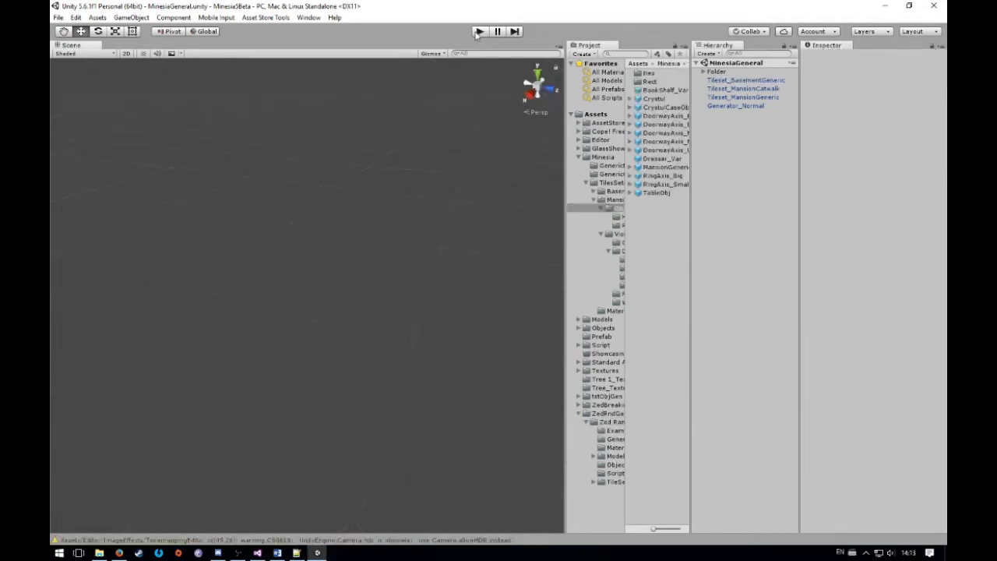
Turn off Allow Auto Tiling for Tileset_BasementGeneric
left_click(763, 80)
scroll(905, 319, "down", 10)
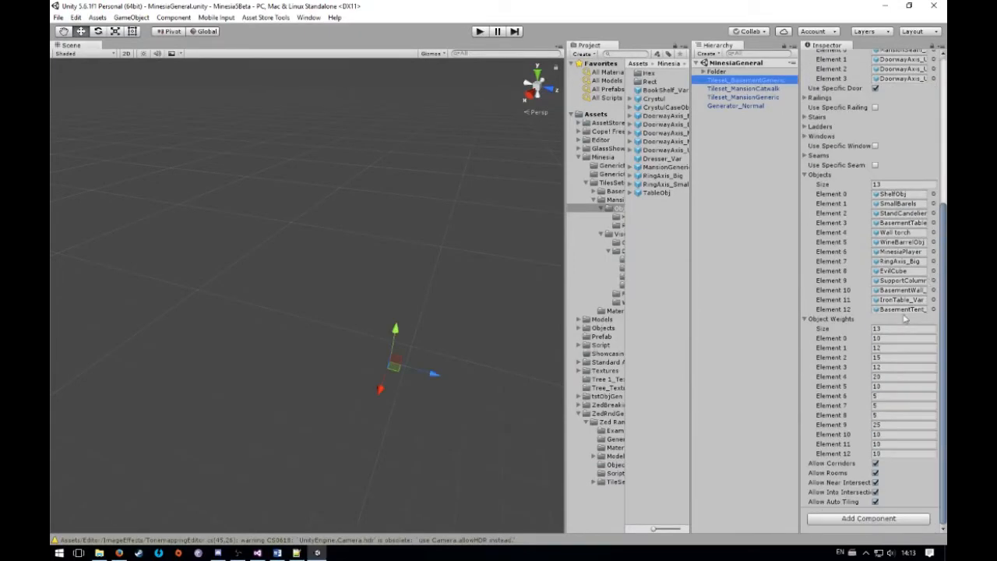
left_click(874, 502)
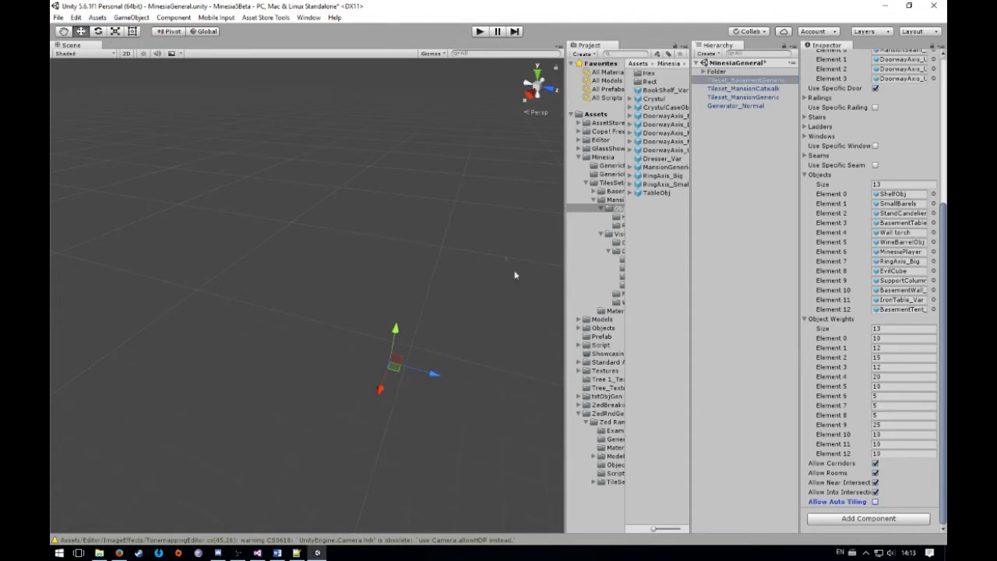
Run the scene to generate a level and examine its rooms and railed corridors up close and from above in the Scene view
right_click_drag(483, 226, 483, 278)
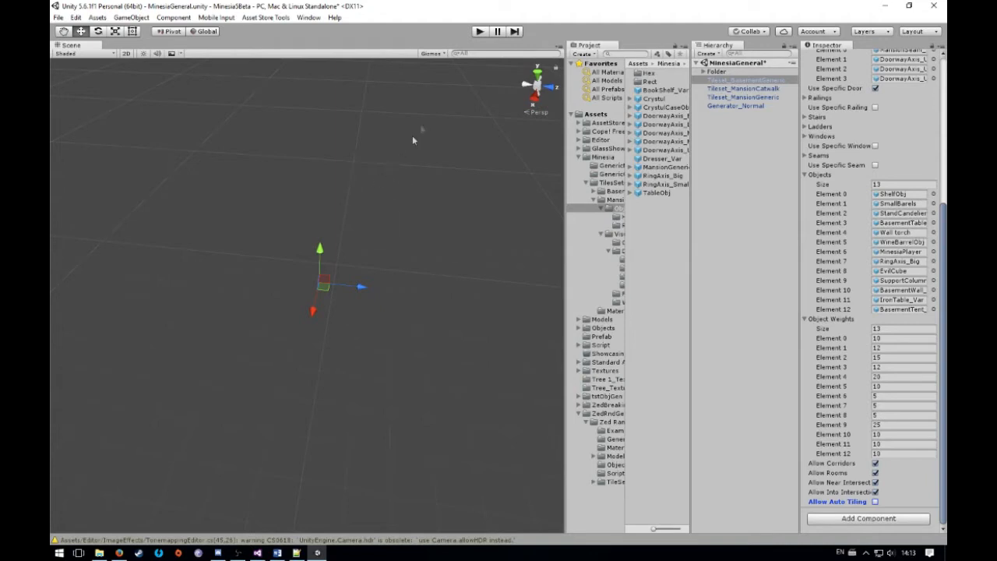
left_click(479, 31)
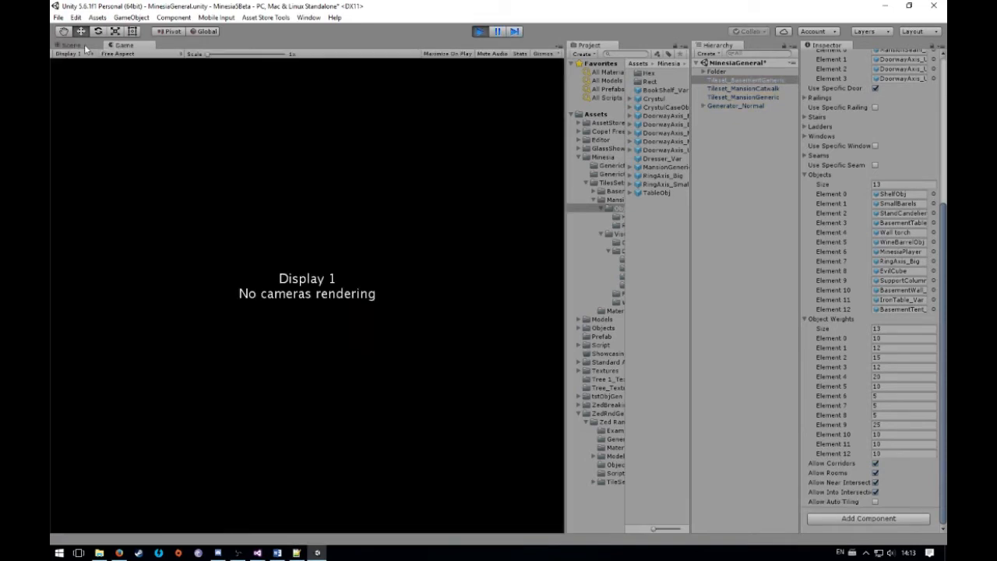
left_click(87, 46)
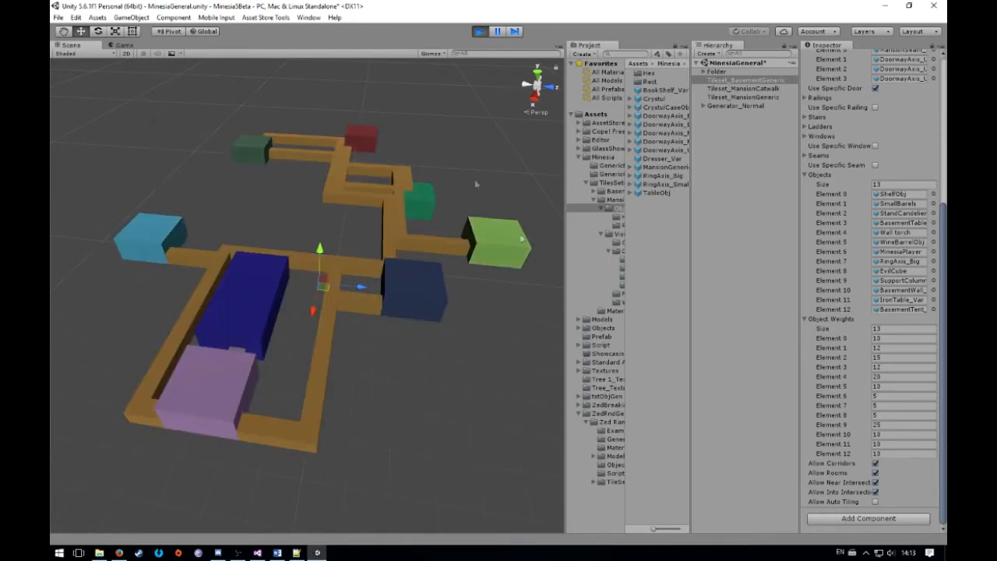
left_click(418, 380)
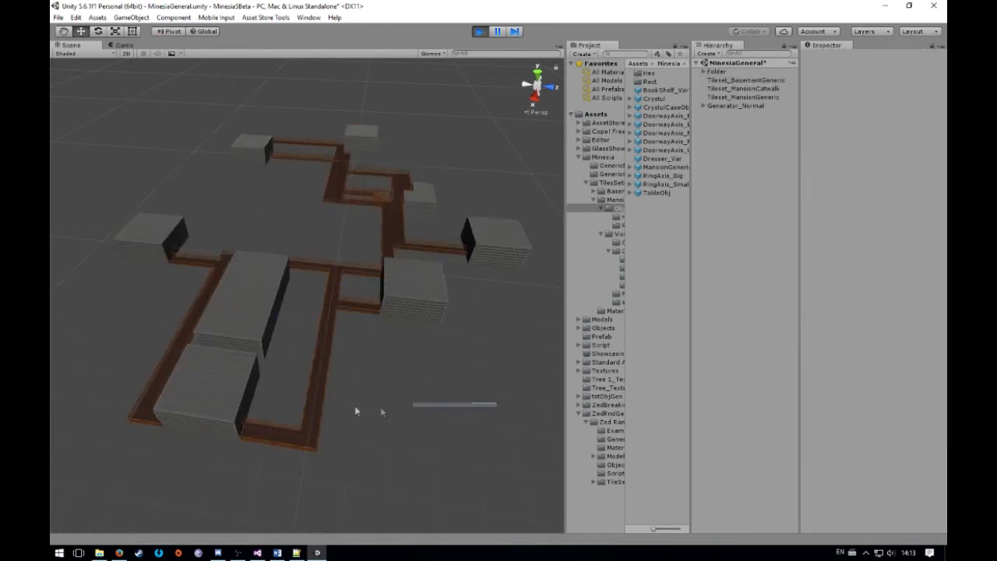
right_click_drag(372, 404, 503, 398)
left_click_drag(364, 373, 223, 387)
right_click_drag(460, 375, 303, 368)
right_click_drag(391, 353, 140, 215)
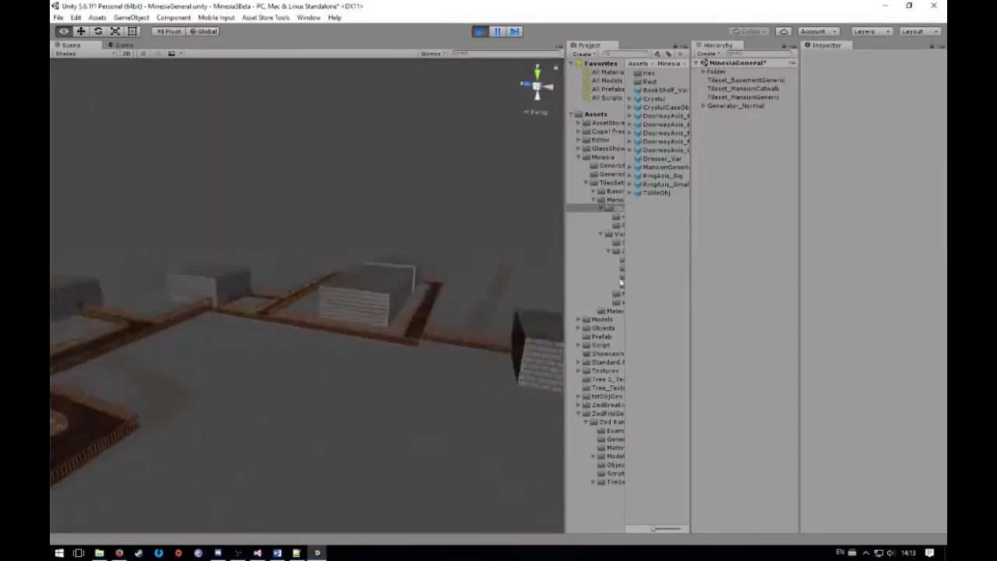
right_click_drag(621, 282, 528, 424)
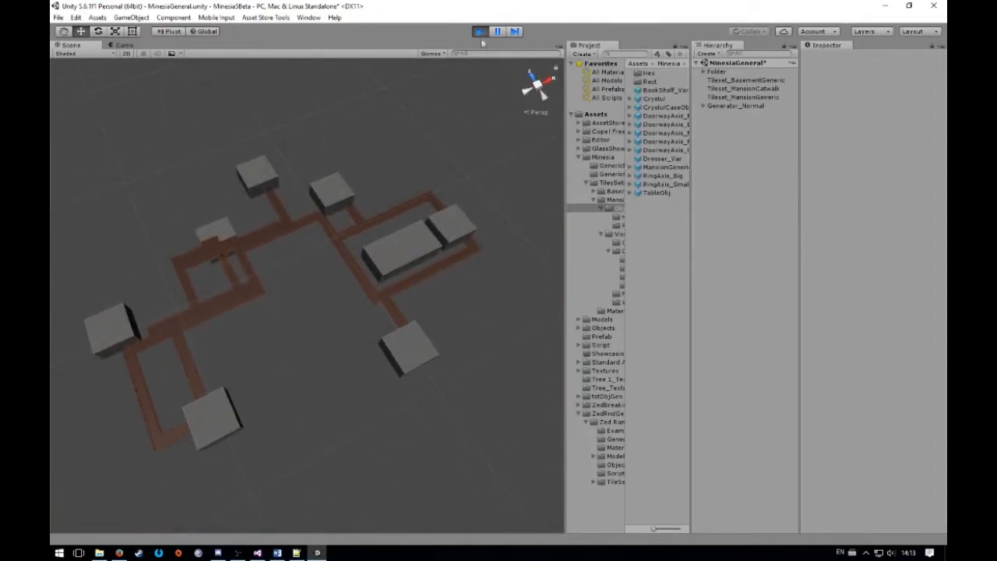
Restart play mode to generate another level and view its mixed room and corridor tiles in the Scene view
left_click(480, 32)
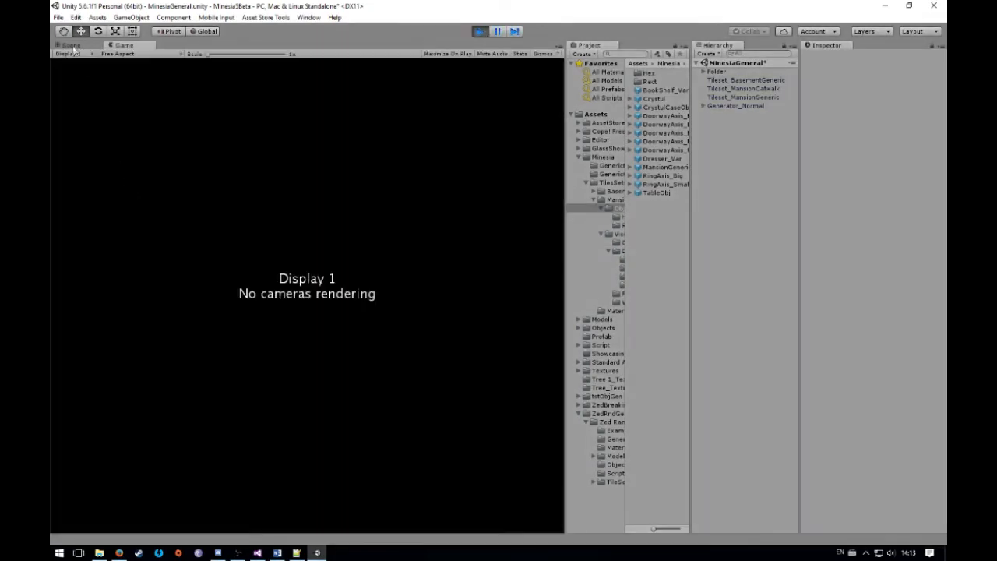
left_click(71, 45)
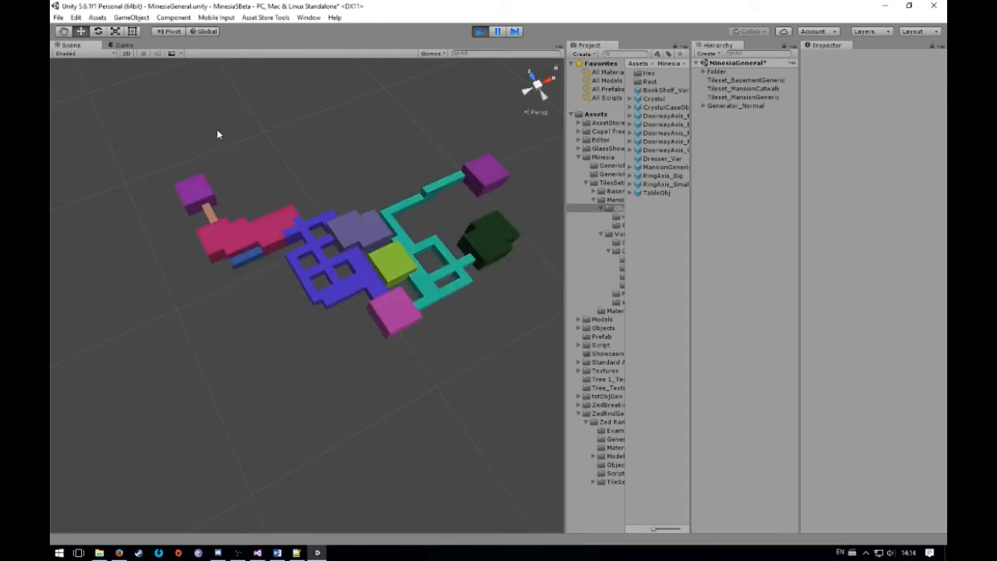
right_click_drag(337, 212, 419, 236)
key("w")
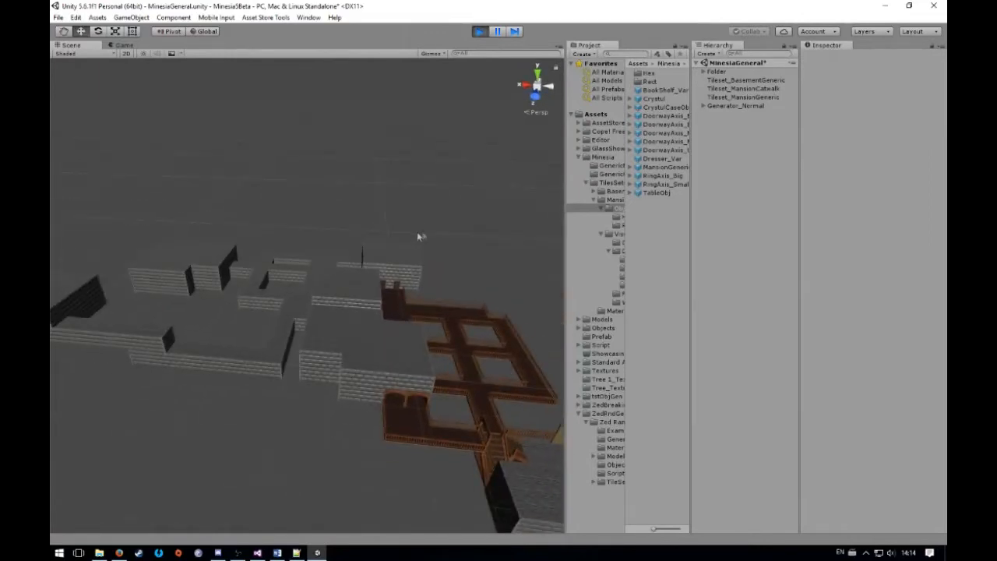
Display the Zed Tileset settings of Tileset_MansionCatwalk and compare them with the level's catwalk corridors
left_click(738, 89)
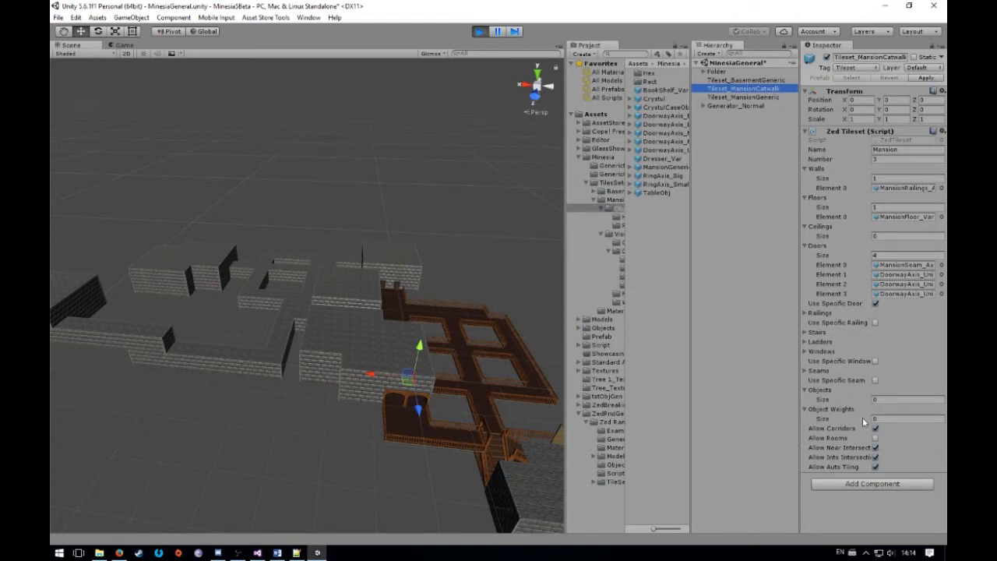
right_click_drag(530, 277, 561, 293)
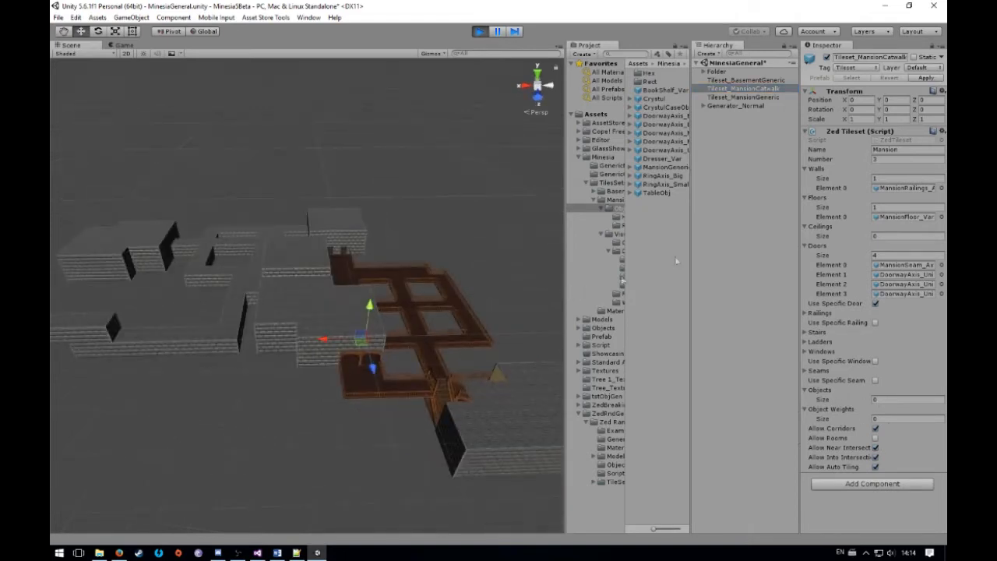
Examine the generated level's catwalk corridors and adjoining rooms from several angles with Tileset_MansionCatwalk selected
left_click(739, 89)
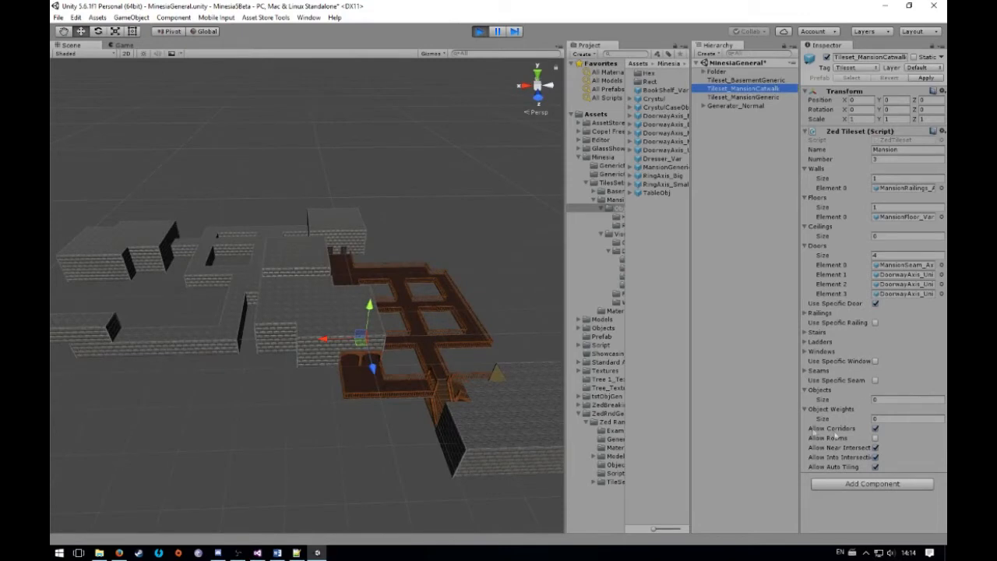
right_click_drag(456, 294, 346, 251)
key("w")
left_click_drag(345, 250, 445, 323)
left_click(447, 220)
right_click_drag(448, 219, 334, 252)
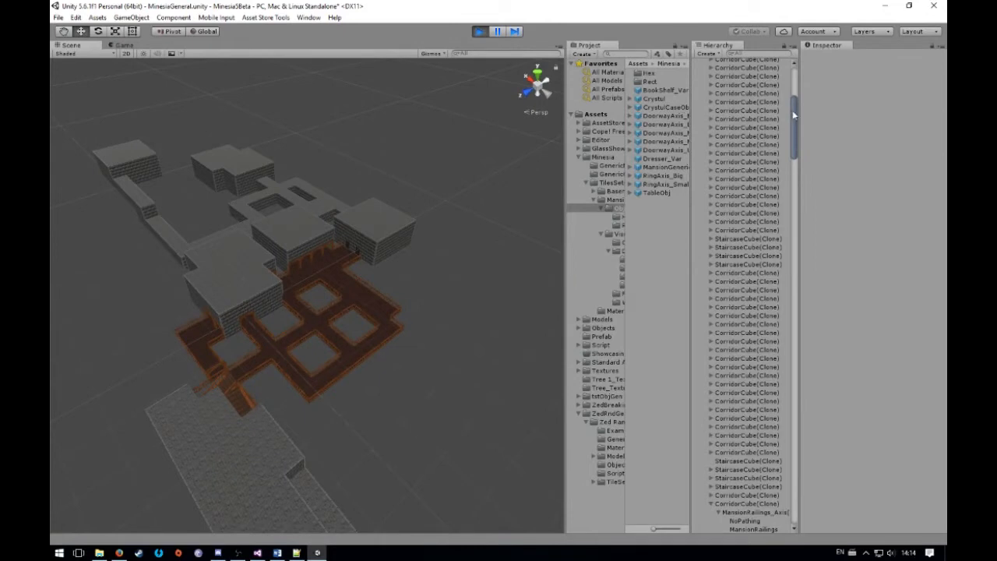
Compare the Zed Tileset settings of Tileset_BasementGeneric, Tileset_MansionCatwalk and Tileset_MansionGeneric
left_click_drag(793, 115, 796, 72)
left_click(704, 106)
left_click(745, 81)
left_click(745, 90)
left_click(745, 98)
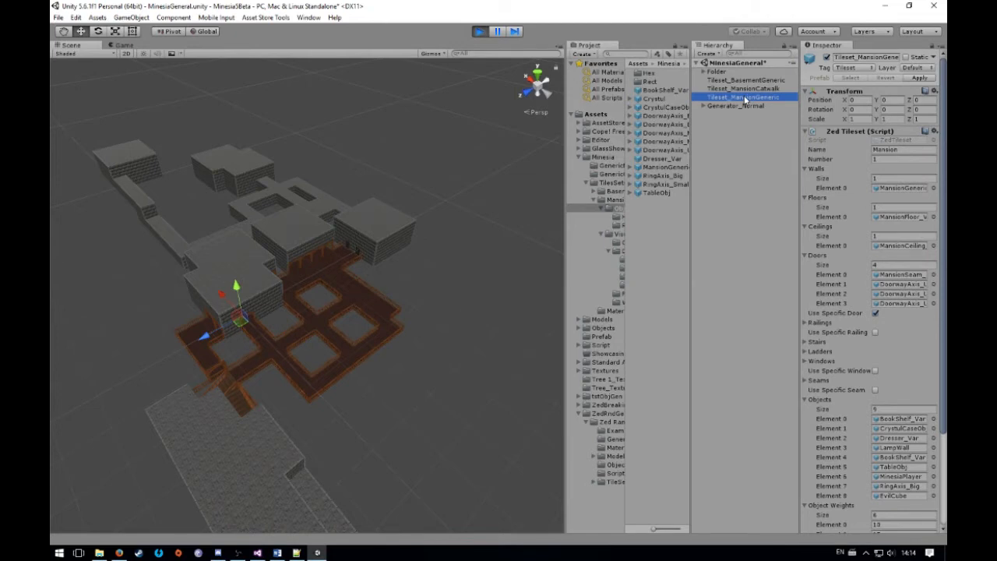
Stop play mode and open the Showcase scene, saving the changes made to MinesiaGeneral
left_click(479, 32)
left_click(57, 18)
mouse_move(58, 17)
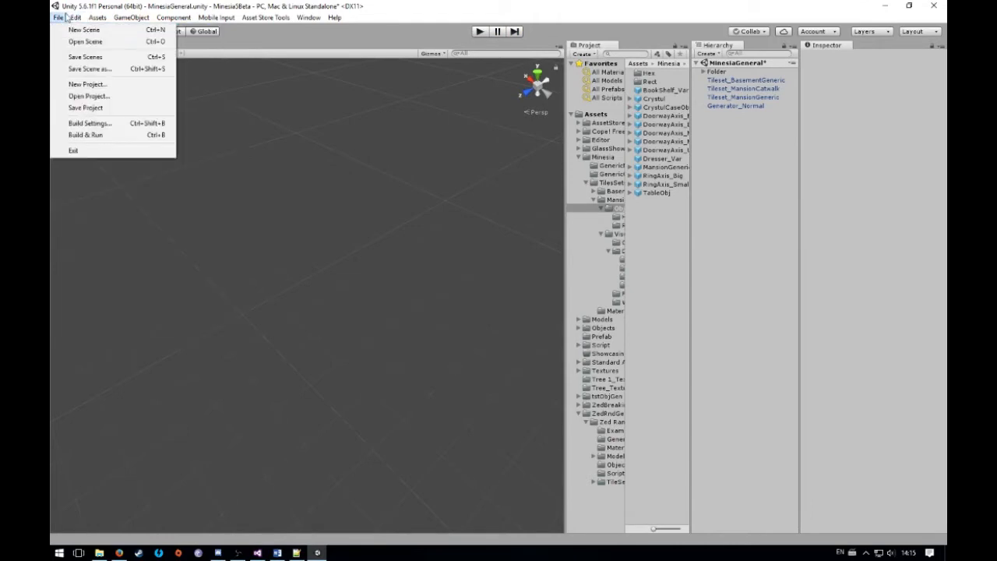
left_click(112, 48)
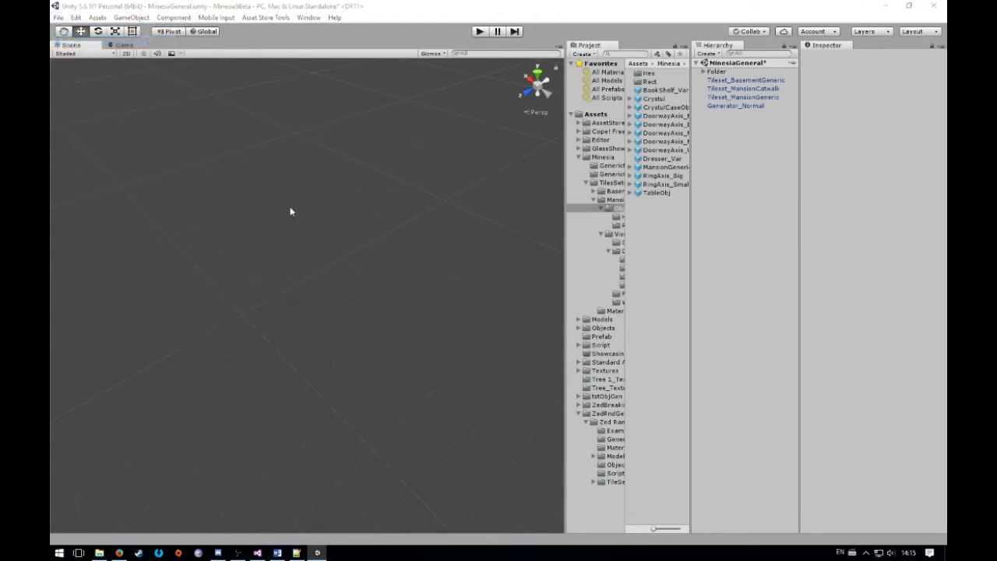
scroll(264, 210, "down", 5)
double_click(183, 252)
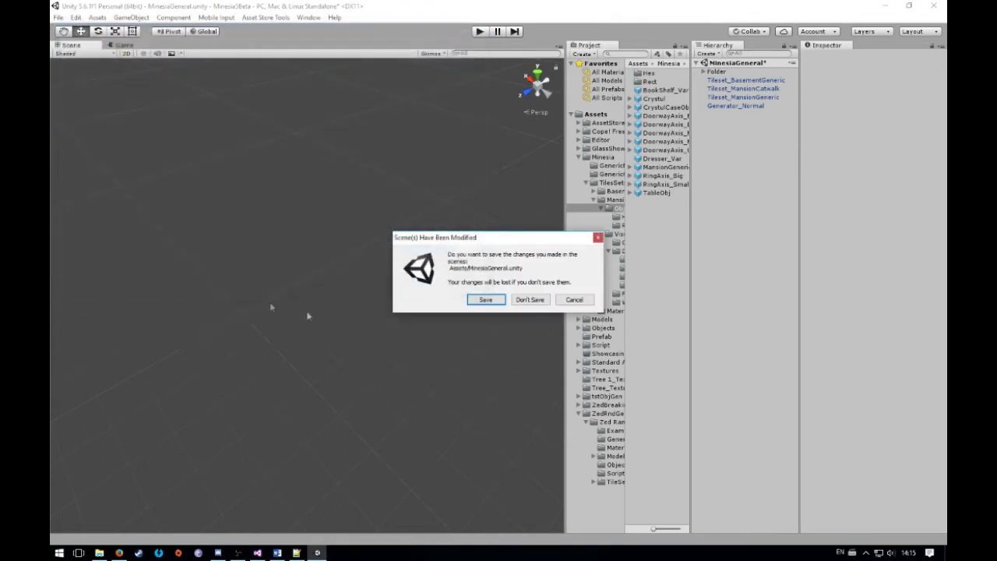
left_click(483, 299)
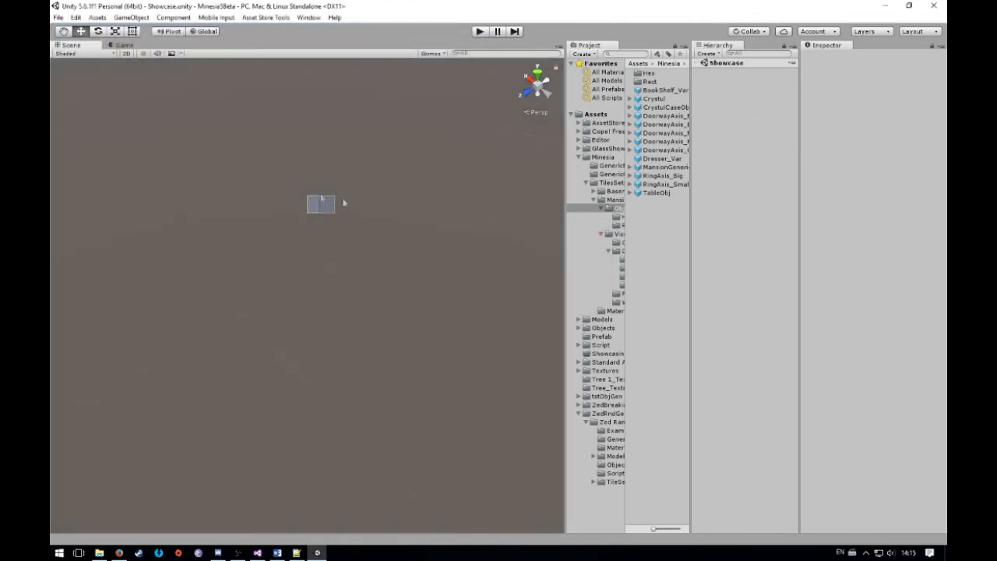
right_click_drag(262, 292, 266, 228)
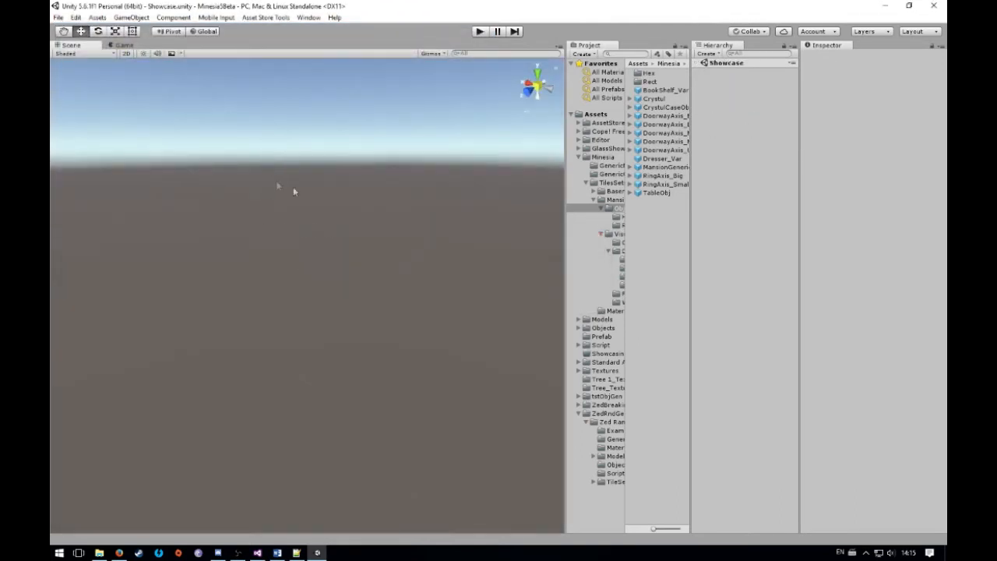
right_click_drag(277, 185, 407, 263)
left_click_drag(474, 227, 260, 201)
left_click_drag(423, 246, 338, 176)
left_click_drag(425, 292, 367, 263)
left_click_drag(237, 176, 327, 349)
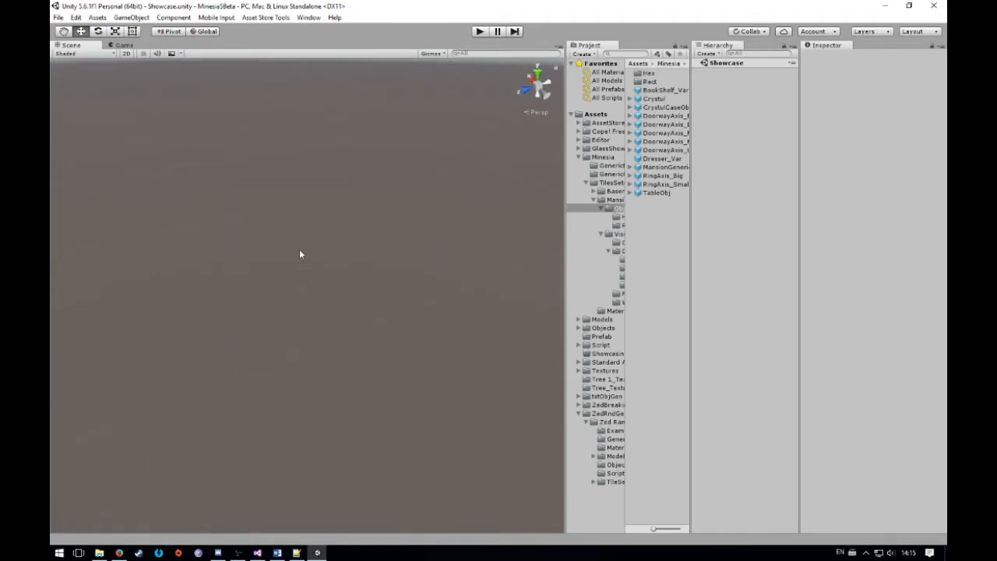
Create an empty game object in the Showcase scene and set its position to 0, 0, 0
right_click(722, 108)
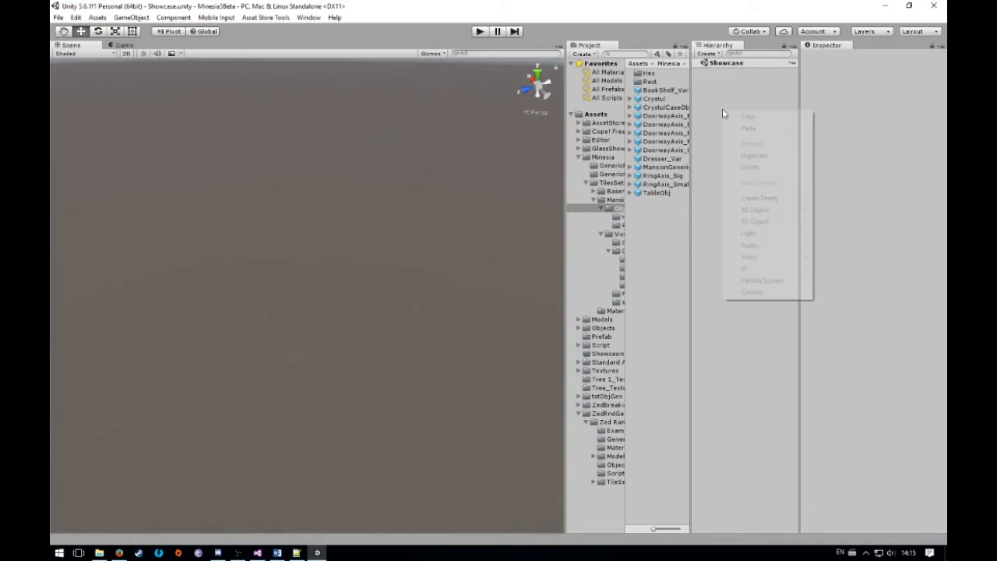
left_click(764, 199)
left_click(866, 90)
type("0")
left_click(892, 91)
type("0")
left_click(929, 91)
type("0")
left_click(749, 74)
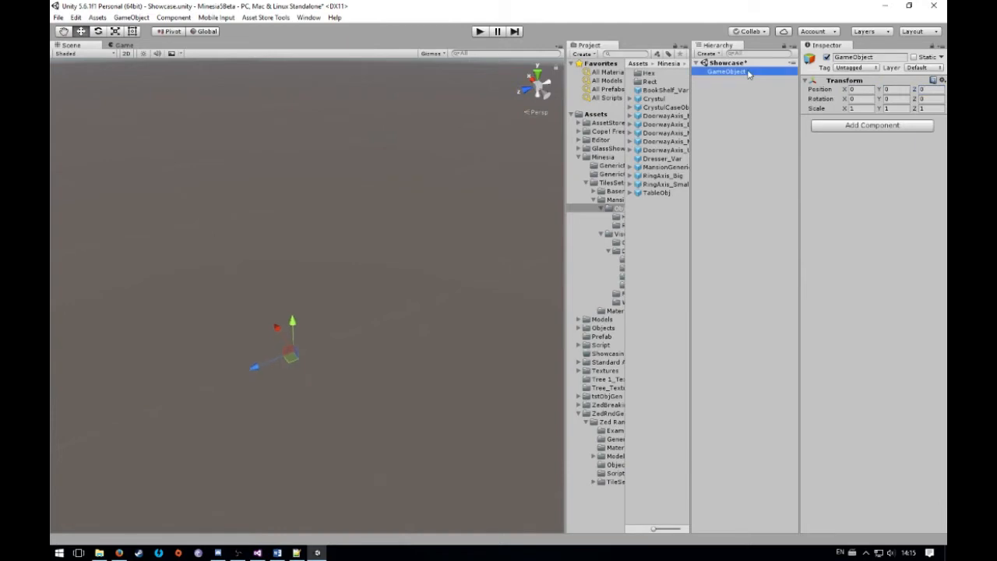
Rename the empty game object to Generator and assign it the Generator tag
left_click(868, 57)
type("Generator")
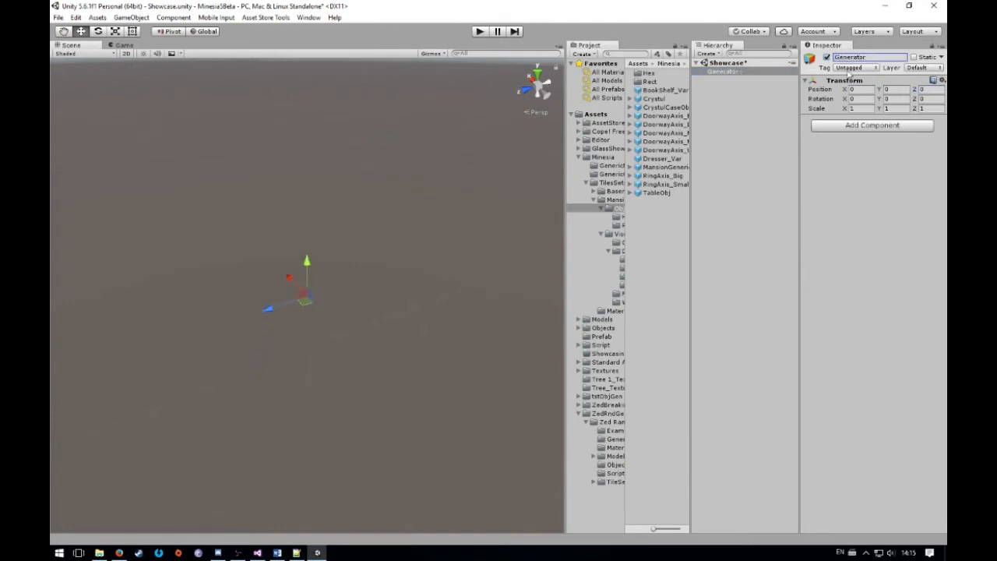
left_click(850, 68)
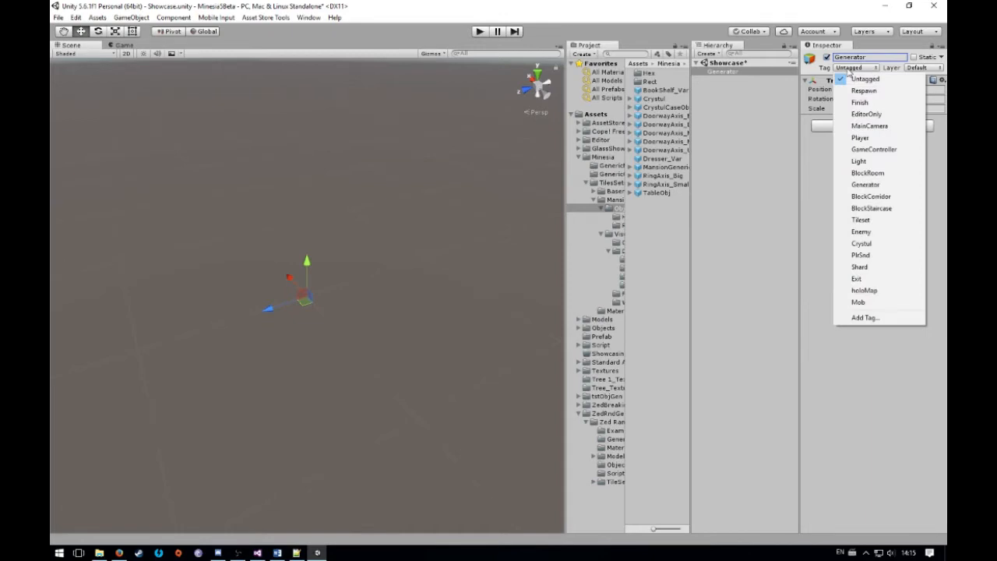
left_click(860, 185)
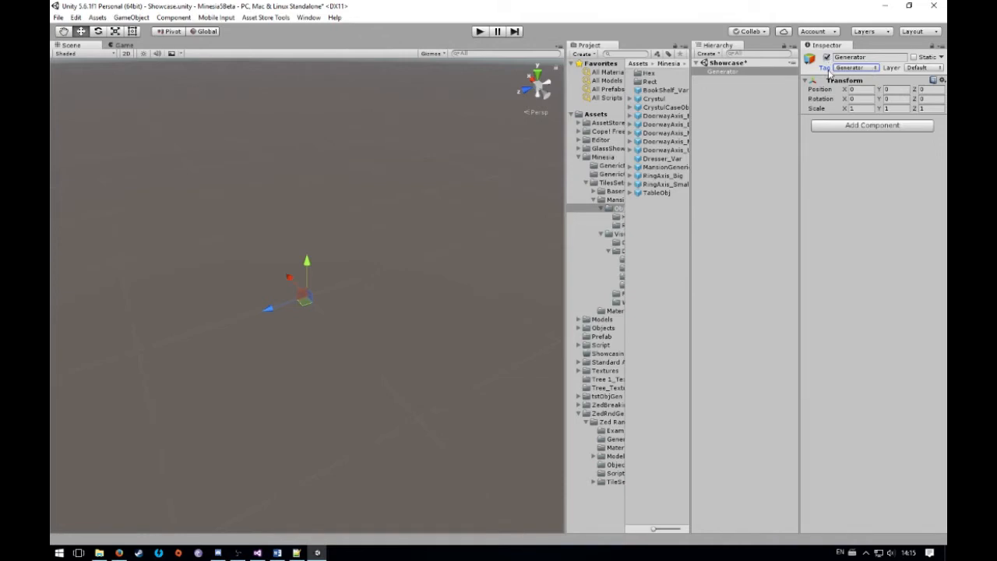
left_click(740, 173)
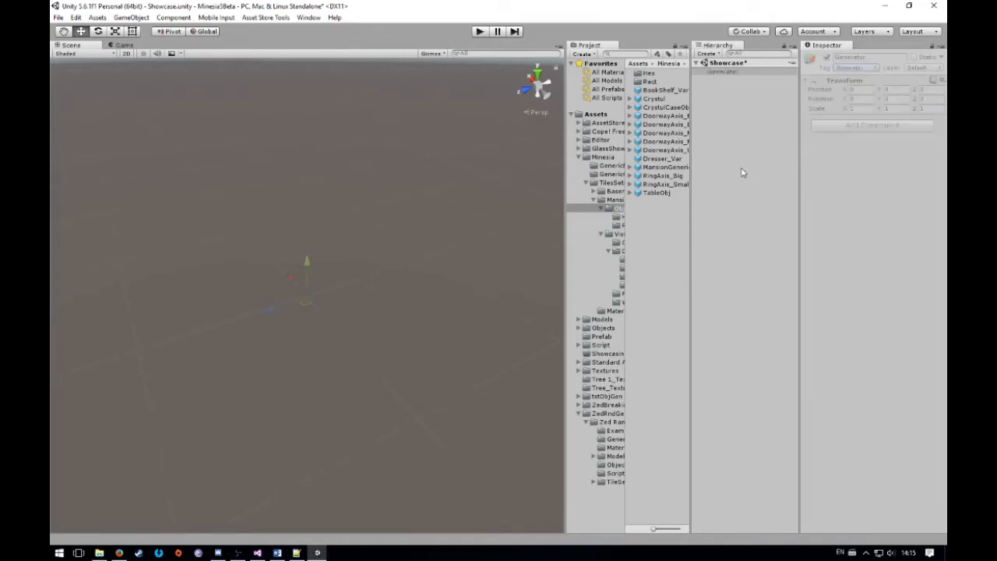
left_click(739, 73)
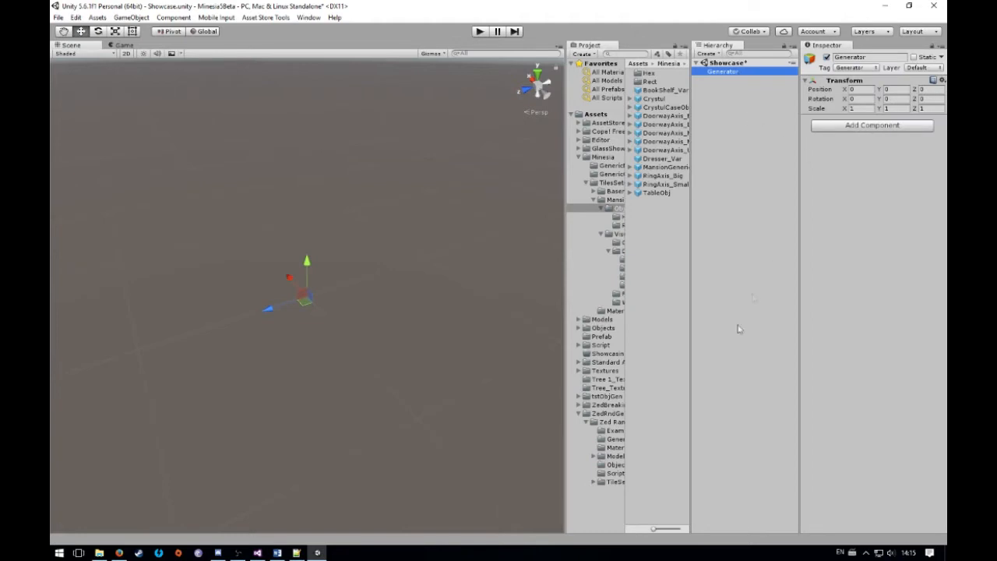
Attach the ZedGenerator script from the package's scripts folder to the Generator object and review its default settings
left_click(612, 473)
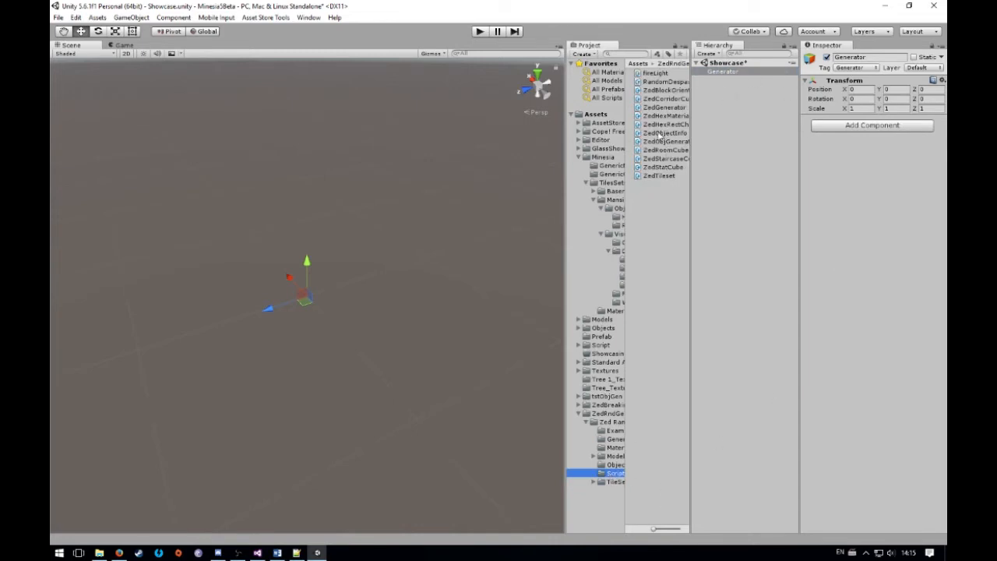
left_click_drag(663, 109, 846, 175)
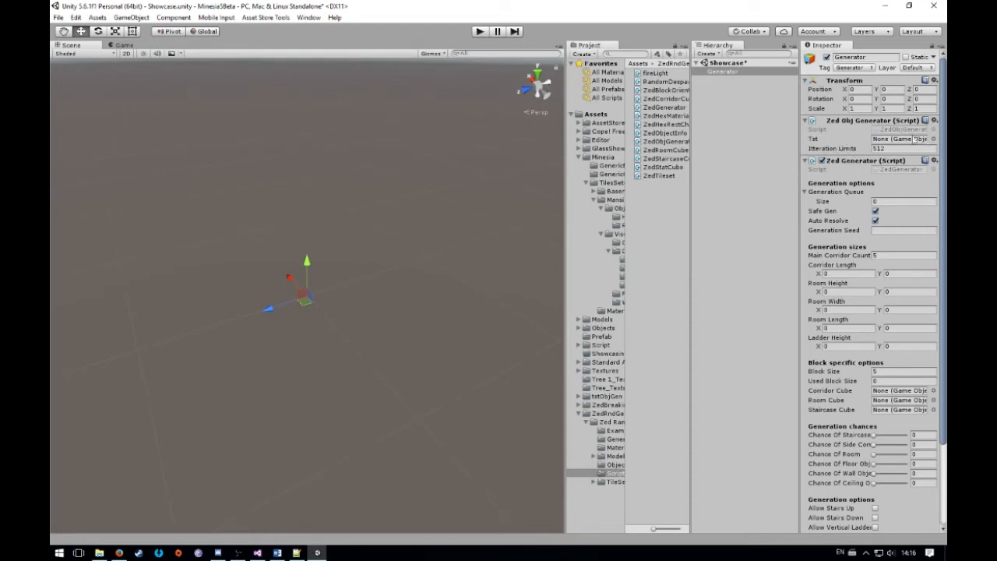
left_click_drag(944, 68, 938, 168)
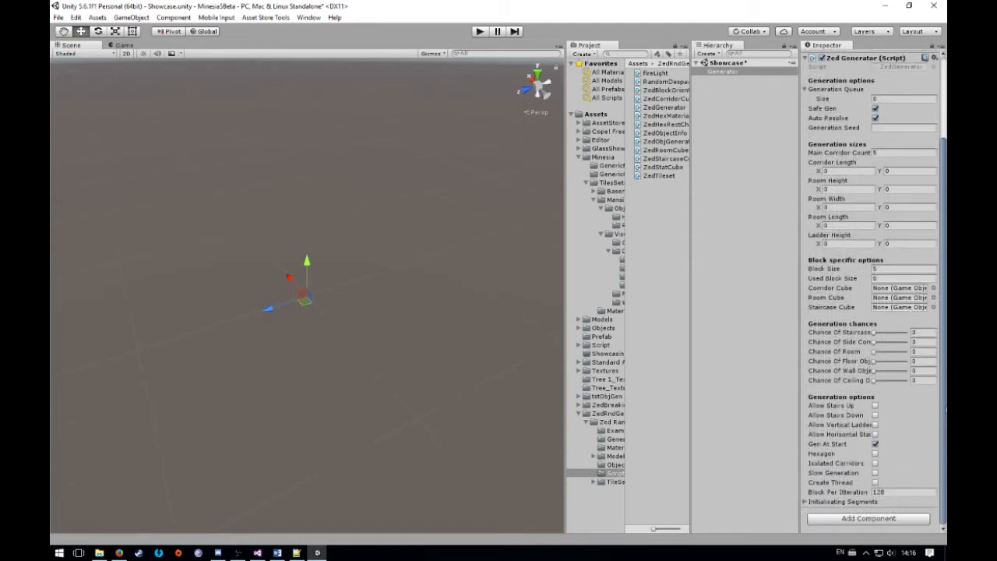
left_click_drag(944, 411, 939, 286)
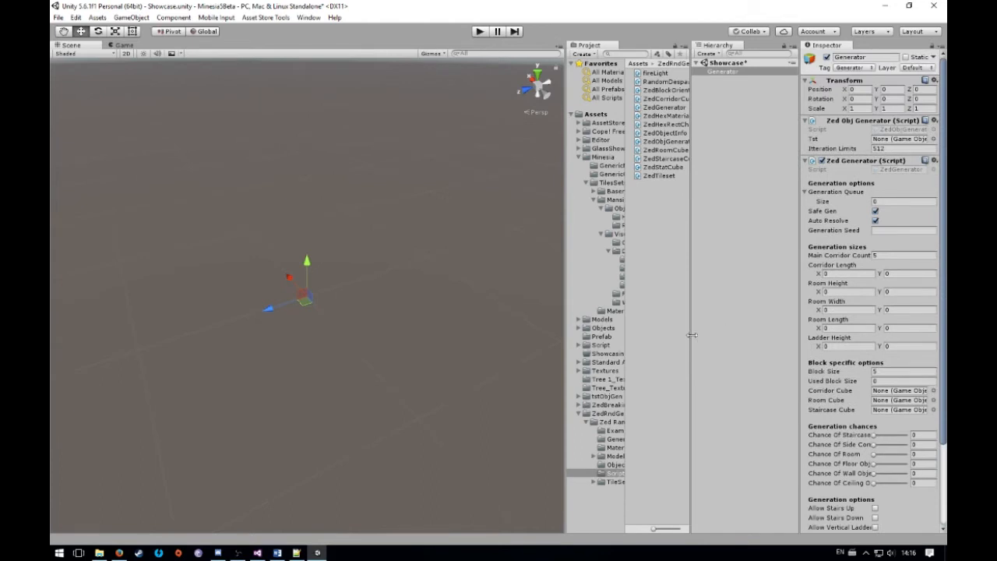
Browse the Zed generator package's Example folder and open its Generators folder of prefabs
left_click(610, 422)
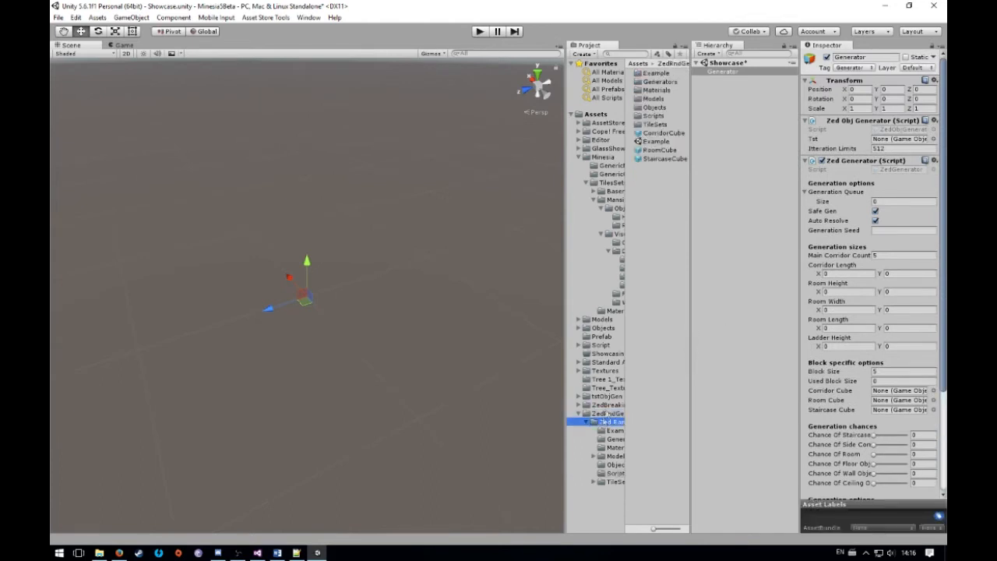
left_click(654, 74)
double_click(654, 76)
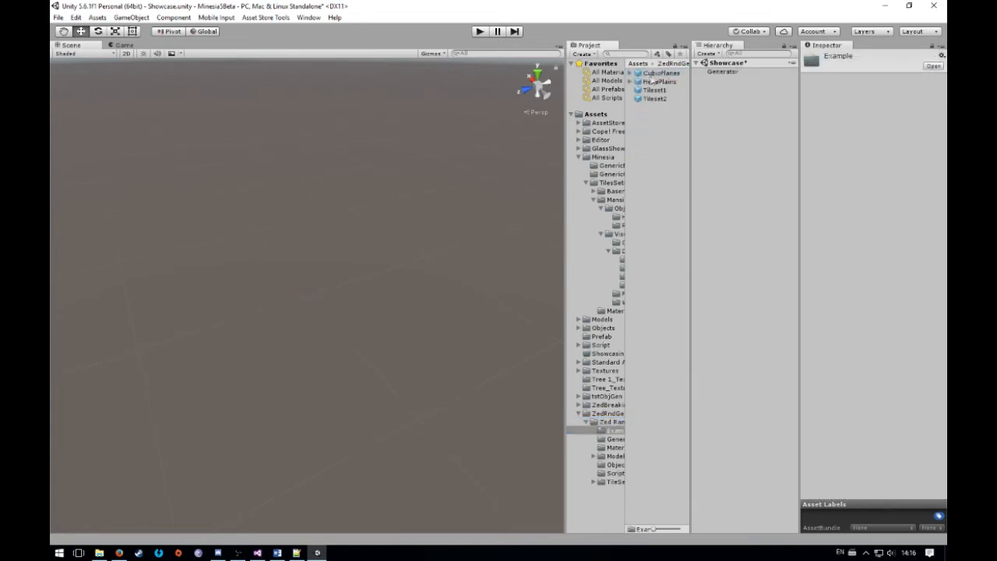
left_click(614, 439)
left_click(613, 422)
left_click(615, 440)
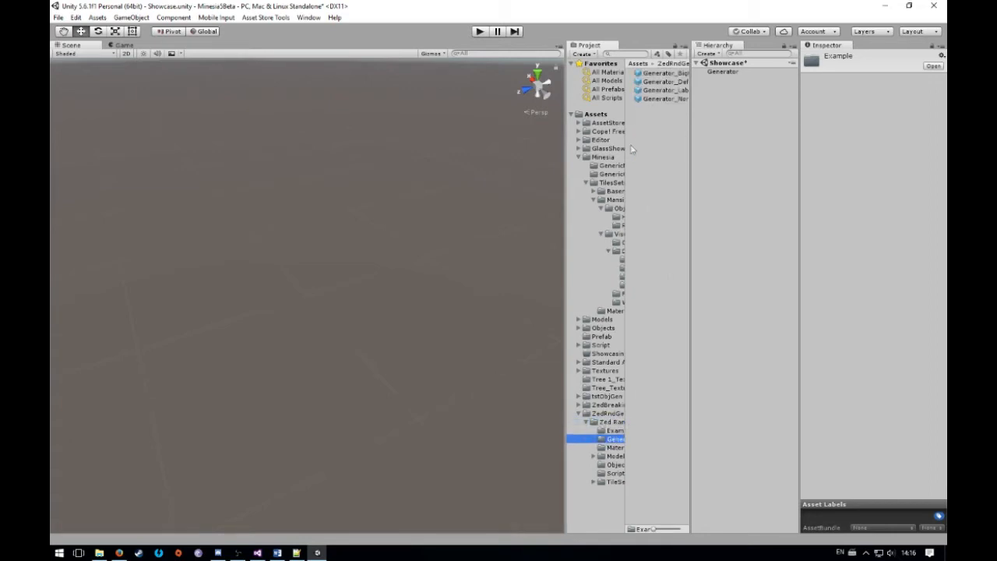
left_click(612, 422)
double_click(662, 82)
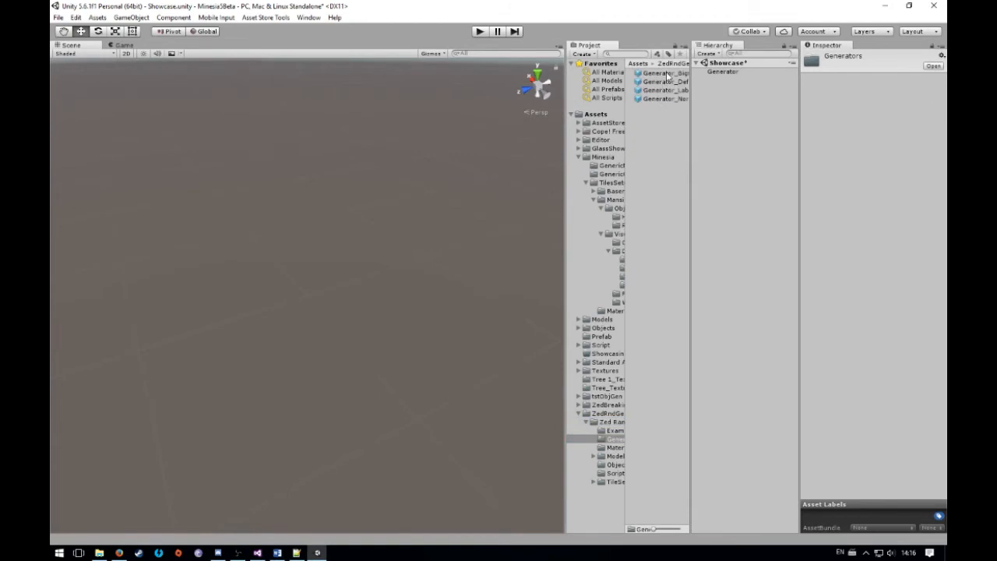
Look through the generator prefabs and display the settings of Generator_BigHalls
left_click(663, 73)
left_click(663, 81)
left_click(663, 99)
left_click(663, 73)
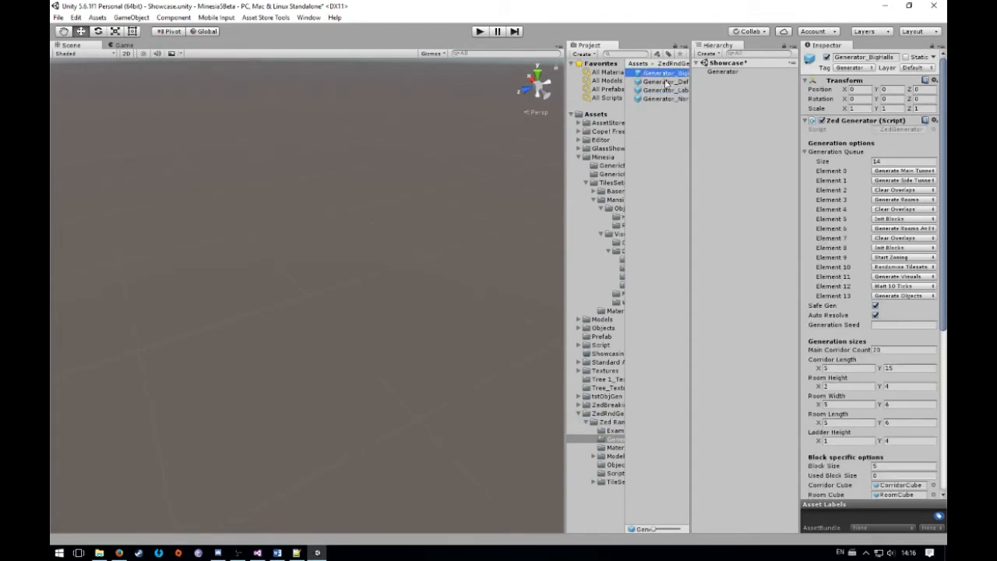
Review the generation sizes, generation chances and generation options of the Generator_BigHalls prefab
scroll(936, 299, "down", 3)
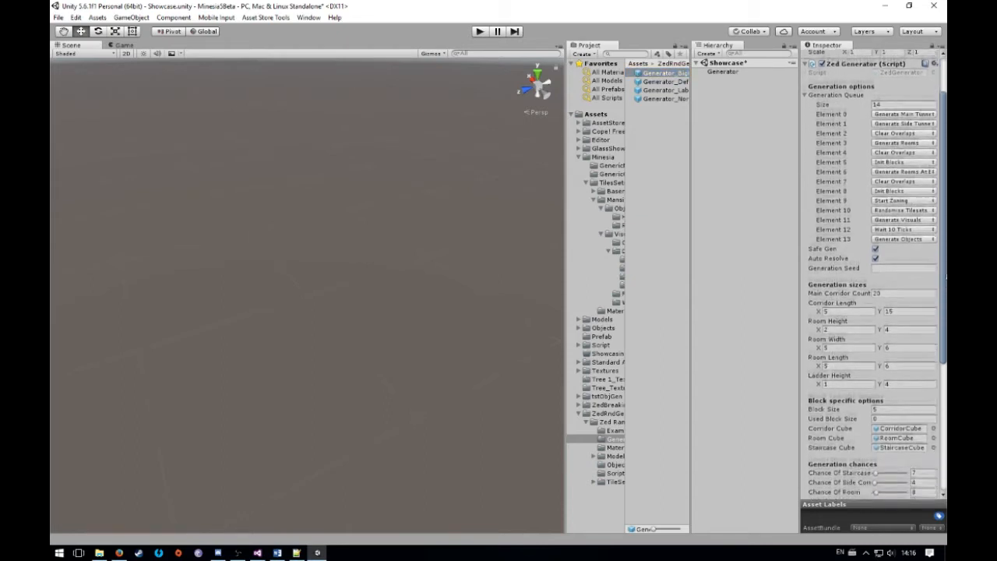
left_click(839, 332)
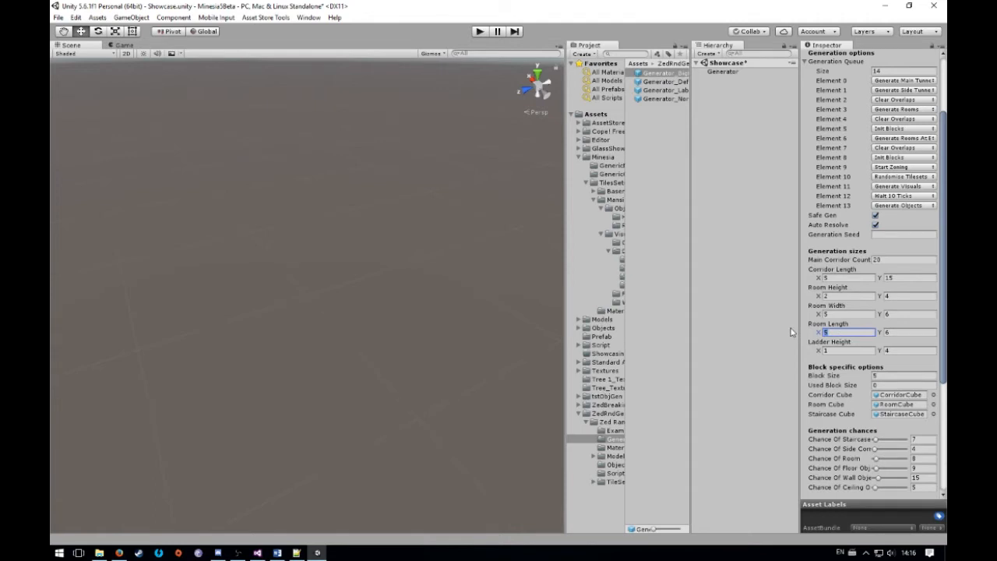
key("Tab")
key("Tab")
left_click(922, 350)
scroll(873, 272, "down", 1)
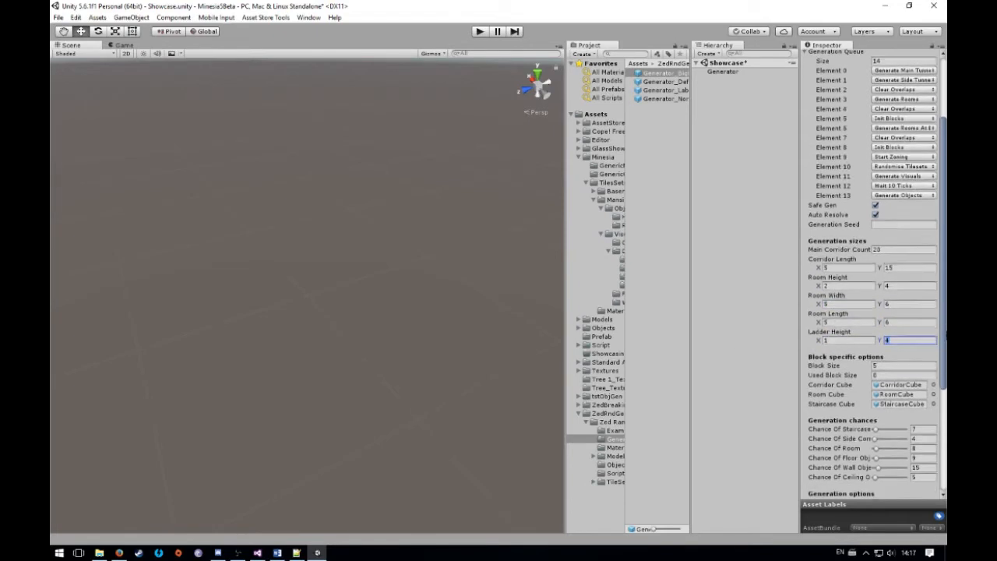
scroll(872, 273, "up", 1)
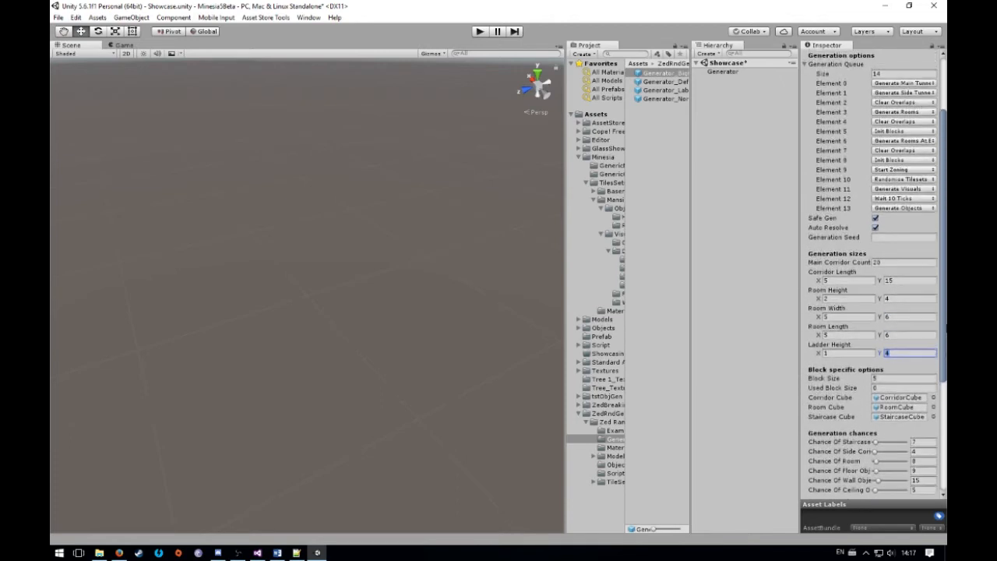
scroll(872, 273, "down", 9)
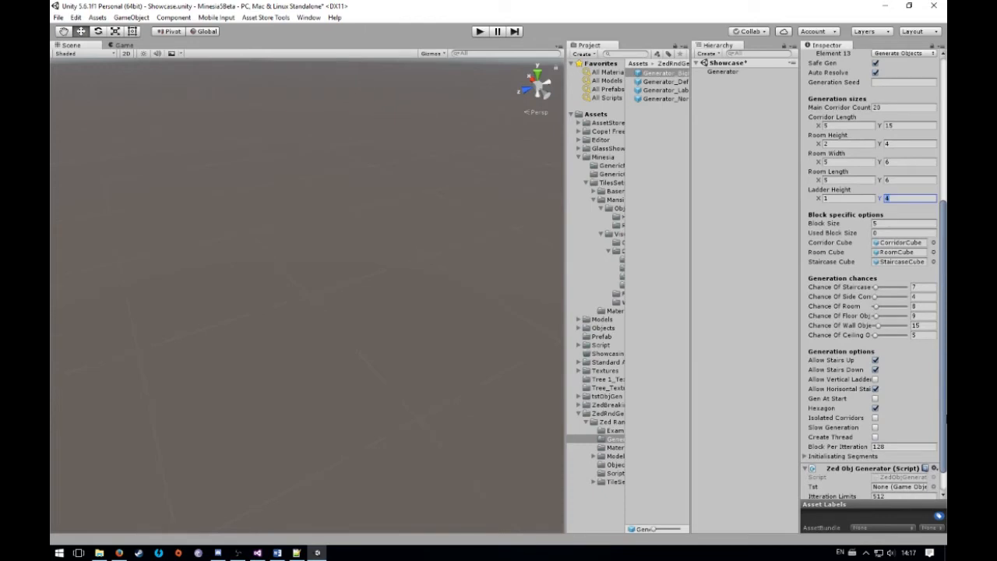
left_click(917, 306)
scroll(944, 335, "up", 7)
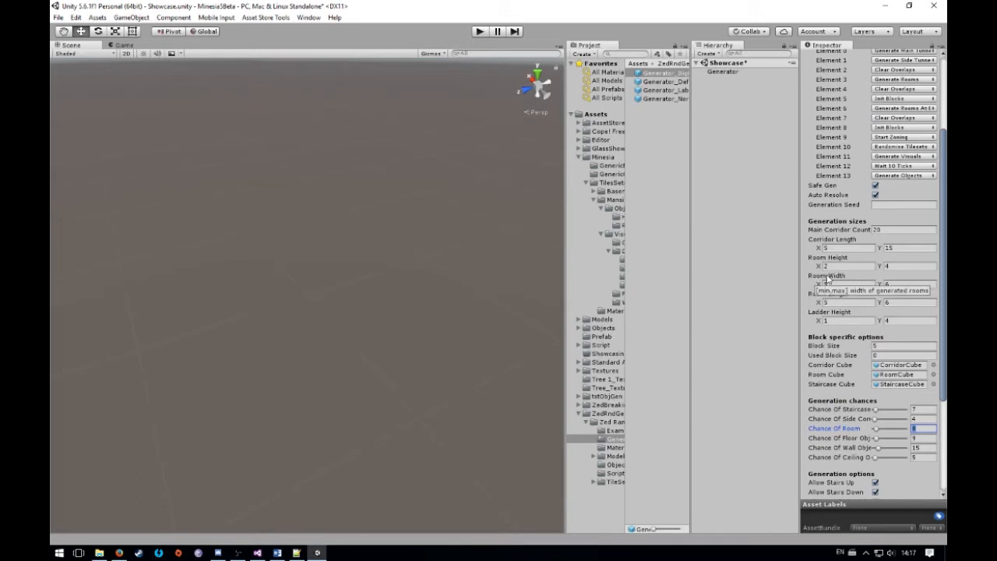
Display the Generator_Labyrinth prefab's settings and review its generation queue, sizes and chances
left_click(661, 73)
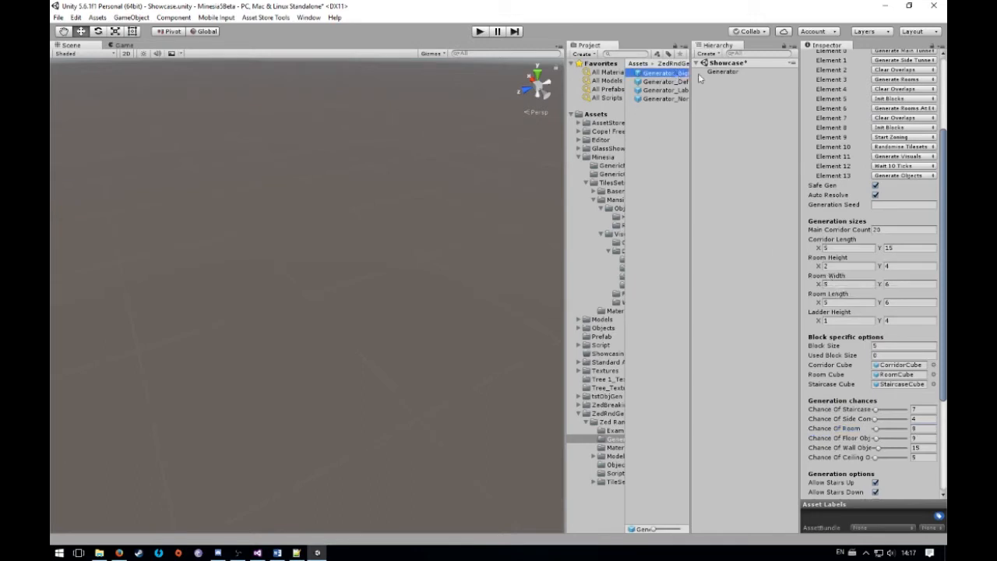
left_click(674, 91)
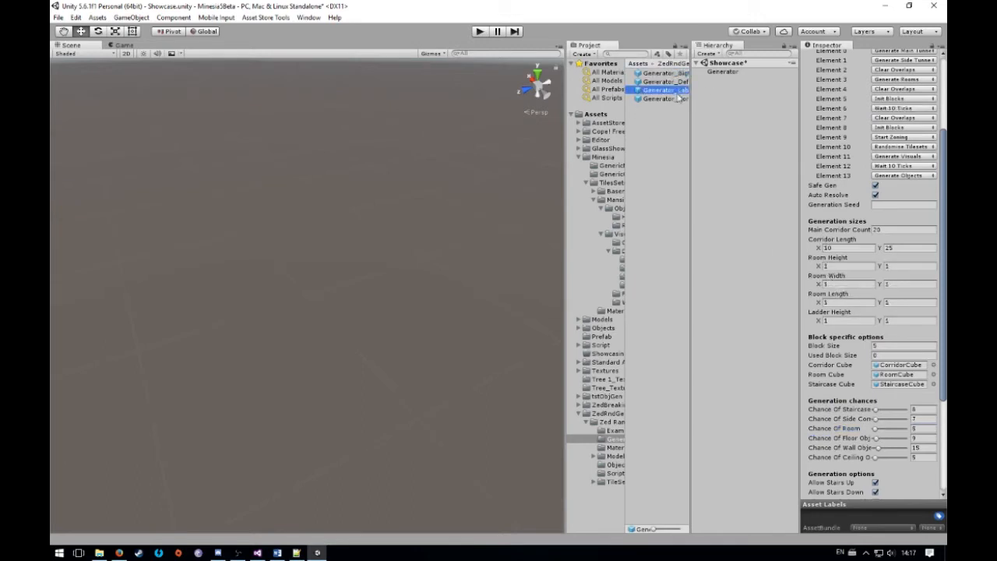
scroll(945, 213, "up", 4)
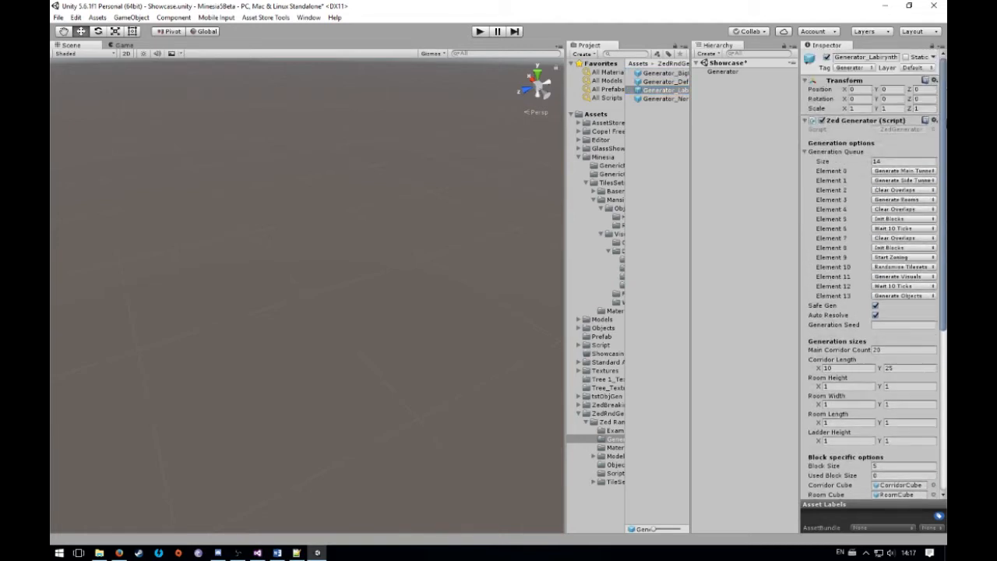
left_click_drag(945, 133, 945, 222)
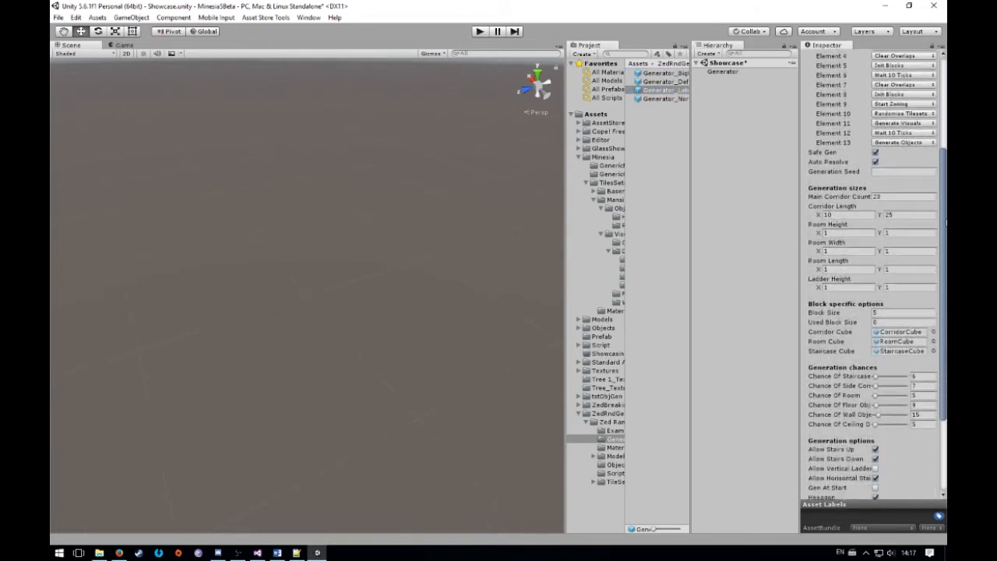
Review the room height and room width ranges of the Generator_Labyrinth prefab
left_click(837, 232)
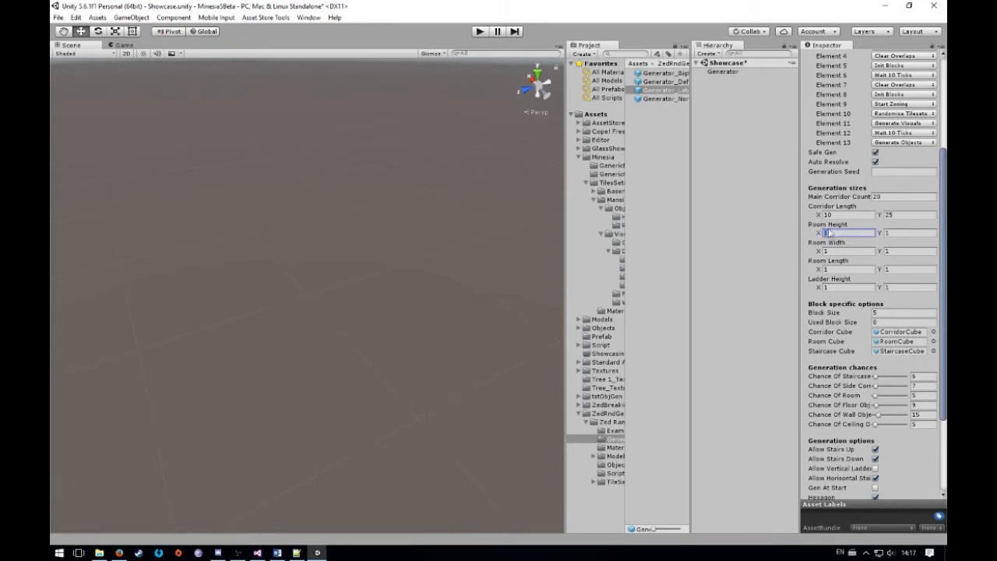
left_click(916, 232)
left_click(853, 252)
left_click(910, 252)
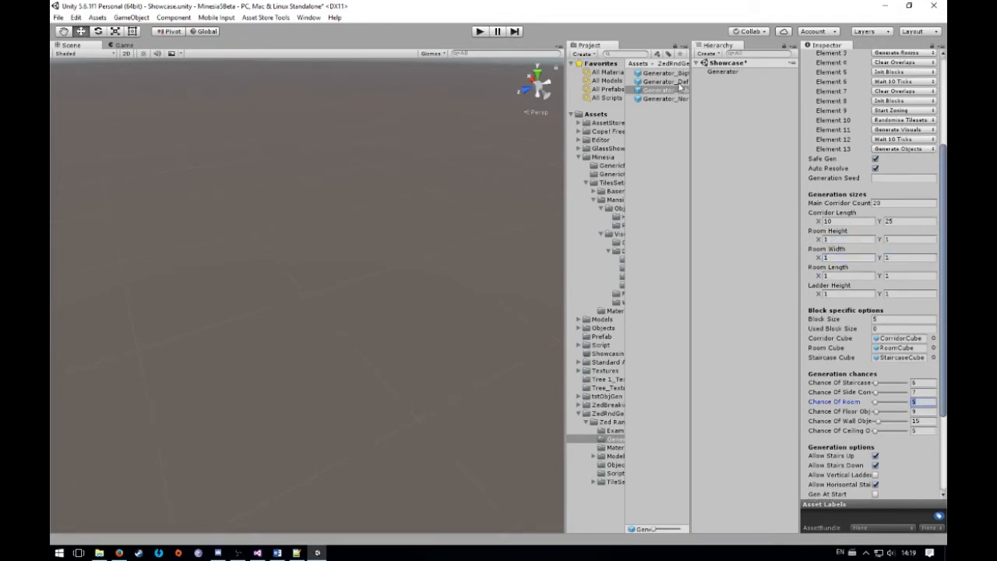
Display the Generator_Default prefab's settings and review its generation queue, sizes and chances
left_click(679, 83)
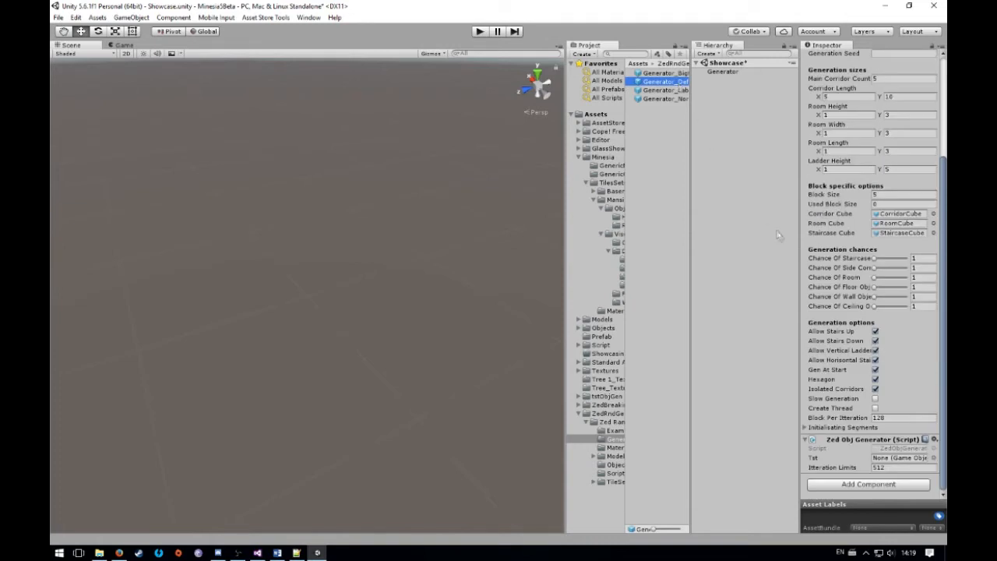
scroll(922, 387, "up", 4)
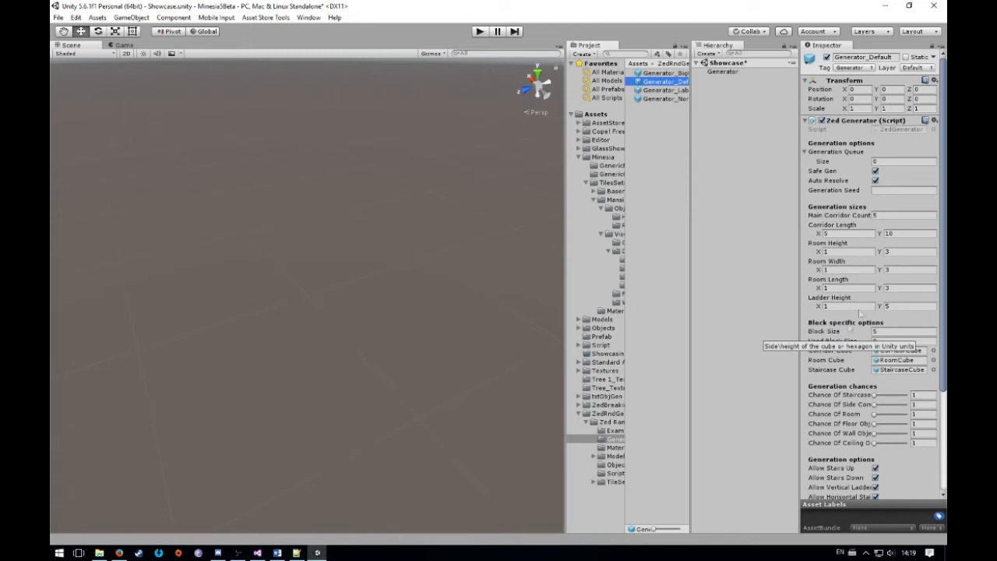
left_click_drag(944, 261, 943, 318)
Display the Generator_Normal prefab's settings, review its queue, sizes and chances, and clear the selection
left_click(677, 102)
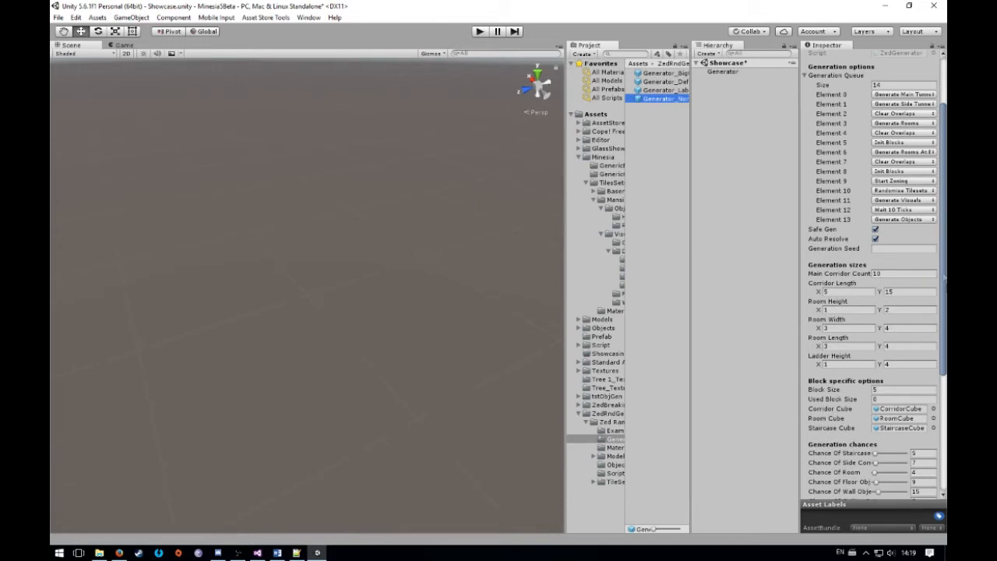
left_click_drag(946, 321, 945, 273)
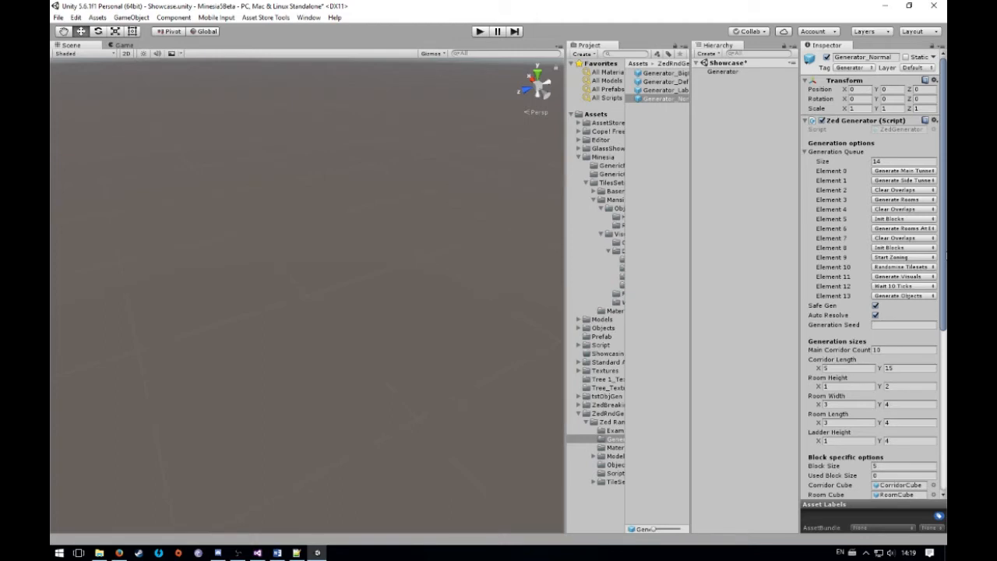
left_click_drag(946, 255, 945, 402)
scroll(927, 251, "up", 5)
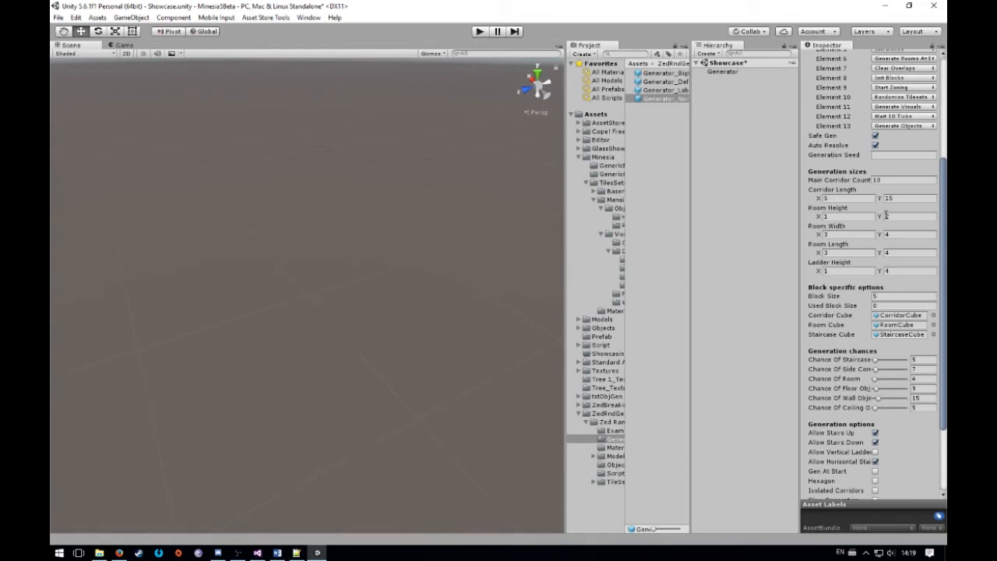
left_click(775, 228)
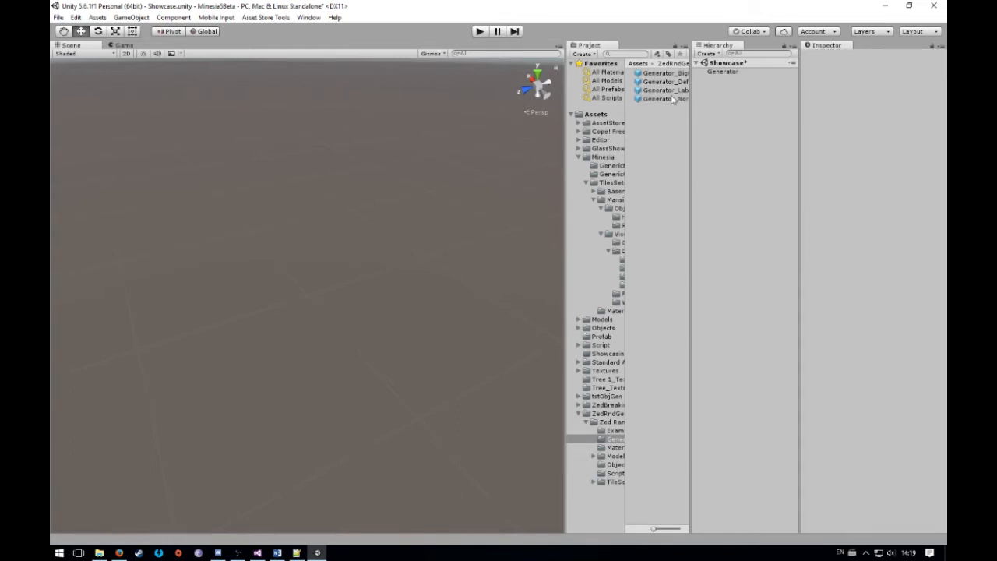
Look over the empty settings of the scene's Generator object and compare them with the example generator prefabs
left_click(731, 74)
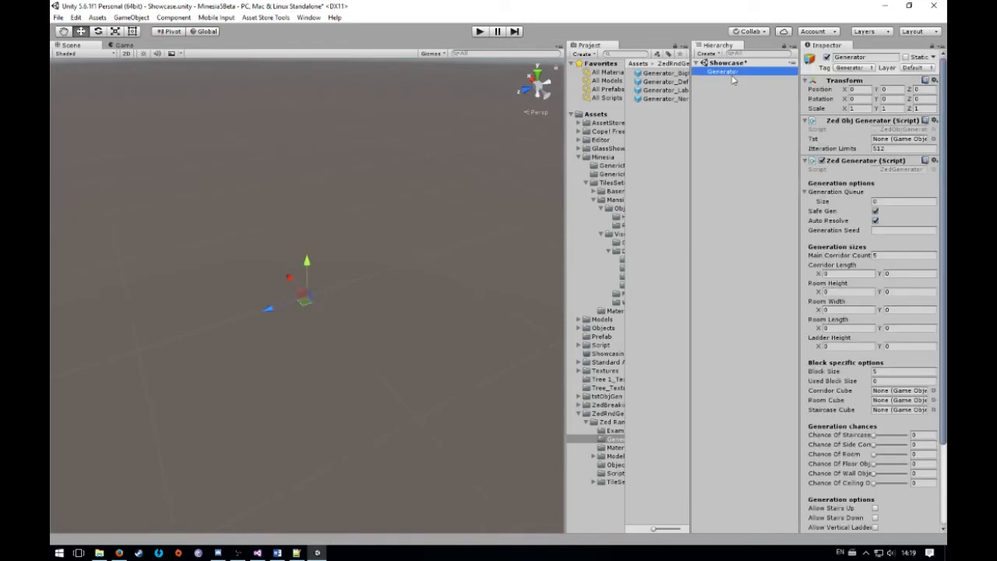
left_click_drag(944, 261, 943, 346)
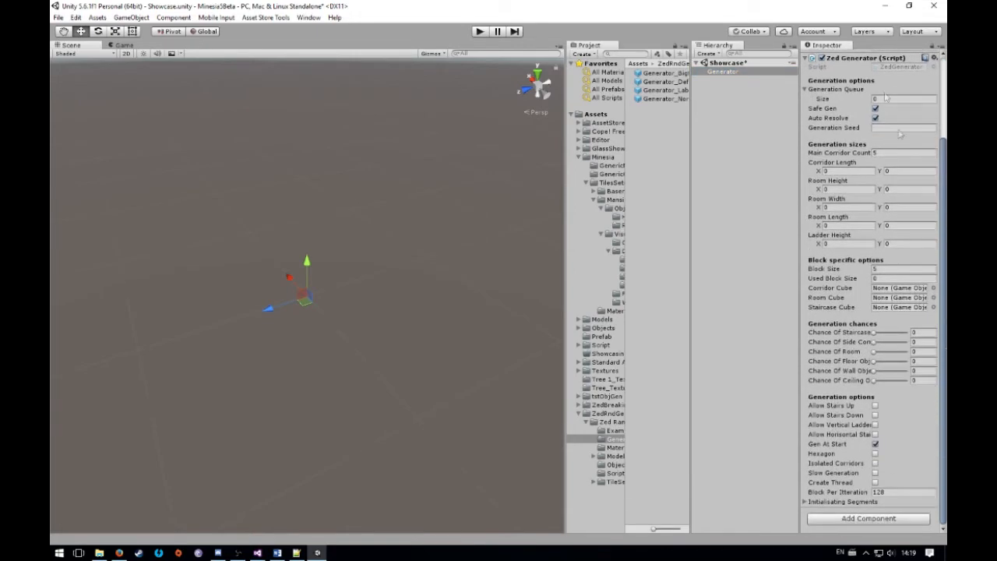
left_click(662, 73)
left_click(656, 99)
left_click(657, 92)
left_click(661, 76)
left_click(660, 90)
left_click(657, 99)
left_click(659, 83)
left_click(661, 74)
left_click(660, 90)
left_click(662, 99)
Set the scene Generator's Generation Queue size to 10 and show the operations available for Element 0
left_click(723, 70)
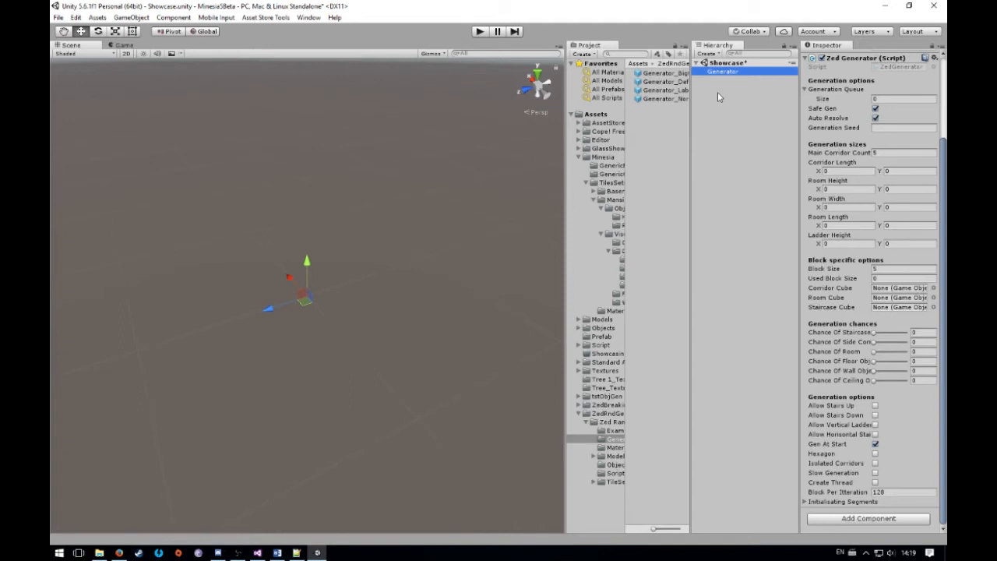
left_click(889, 144)
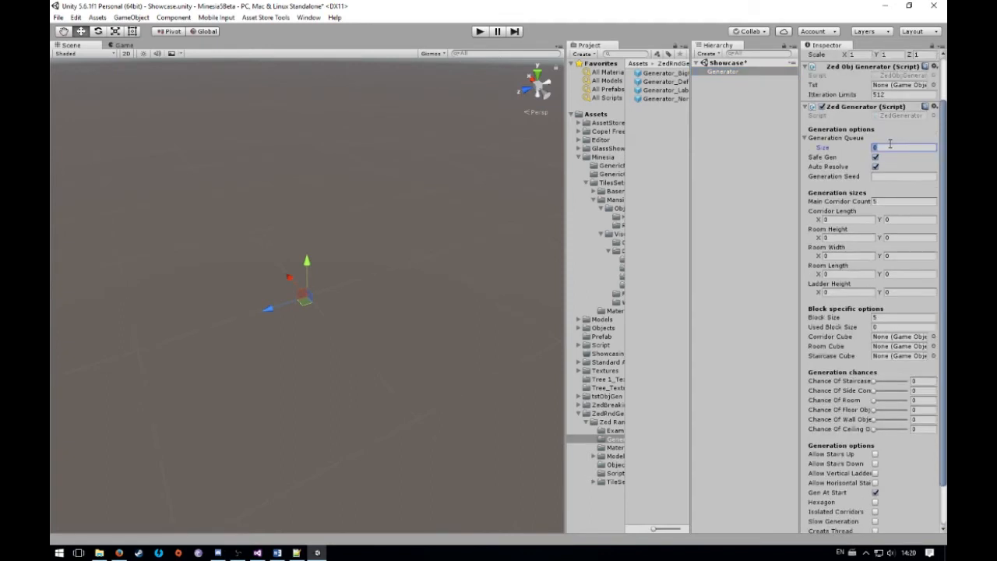
key("Return")
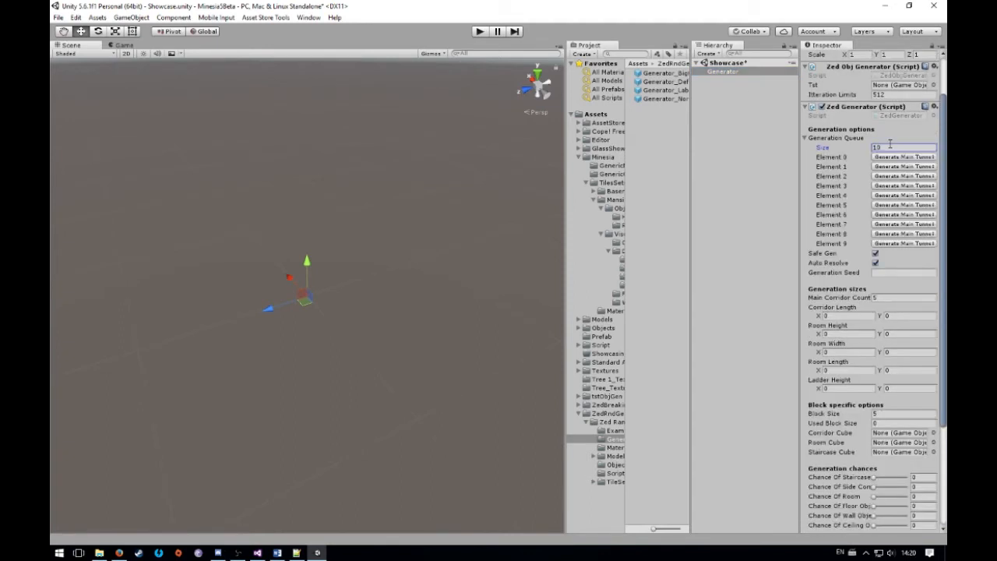
left_click(892, 158)
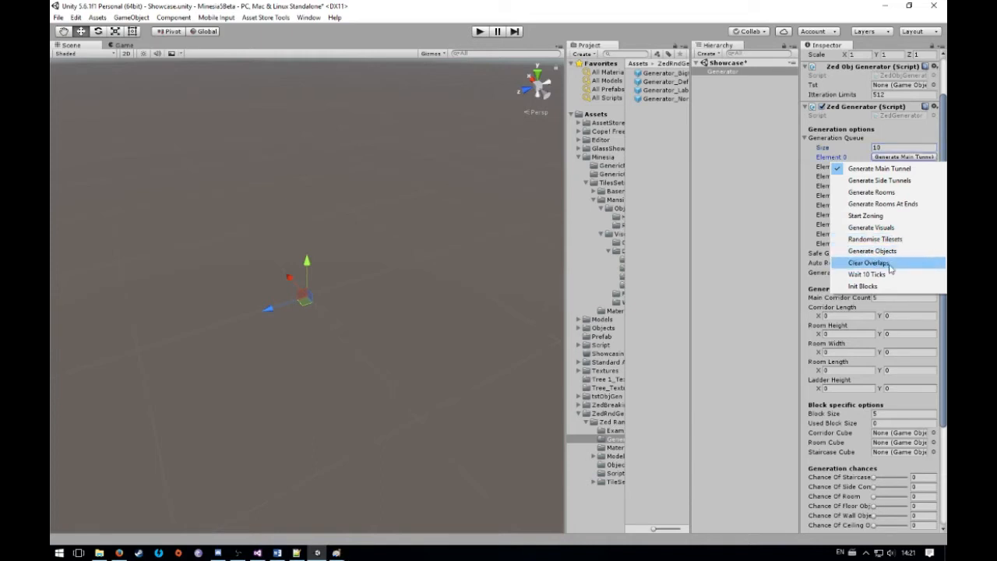
Switch to Paint, draw a long horizontal black line as a corridor, and move the window clear of Unity's generator settings
mouse_move(52, 281)
left_mouse_down()
mouse_move(677, 96)
mouse_move(654, 95)
left_mouse_up()
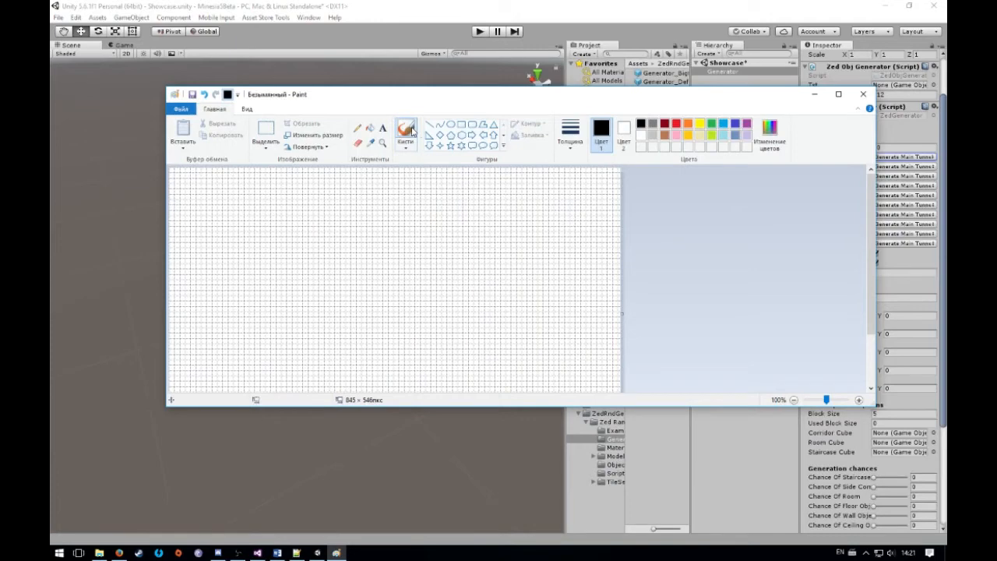
left_click(429, 124)
left_click_drag(206, 309, 524, 308)
left_click(575, 319)
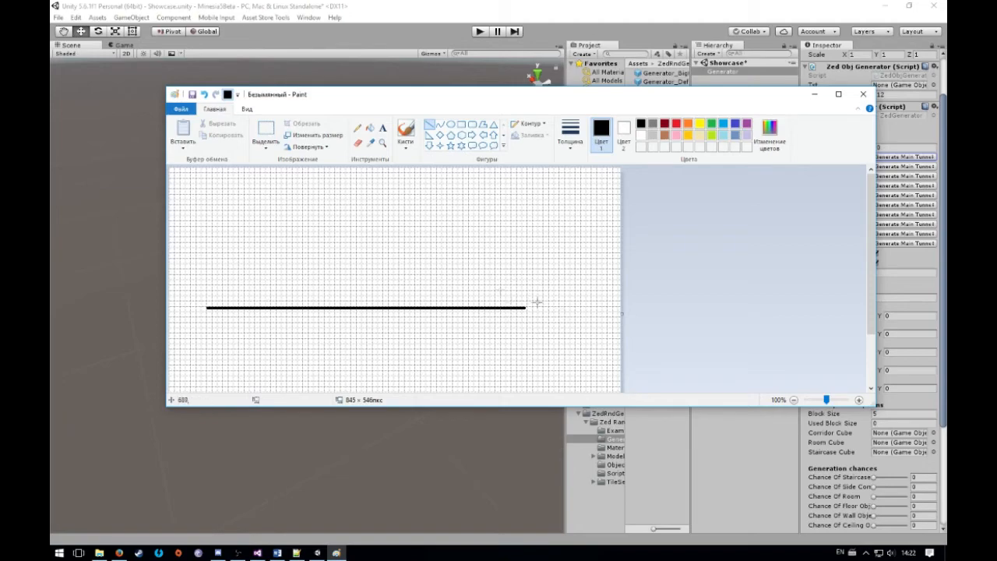
mouse_move(692, 102)
left_mouse_down()
mouse_move(600, 85)
mouse_move(620, 85)
left_mouse_up()
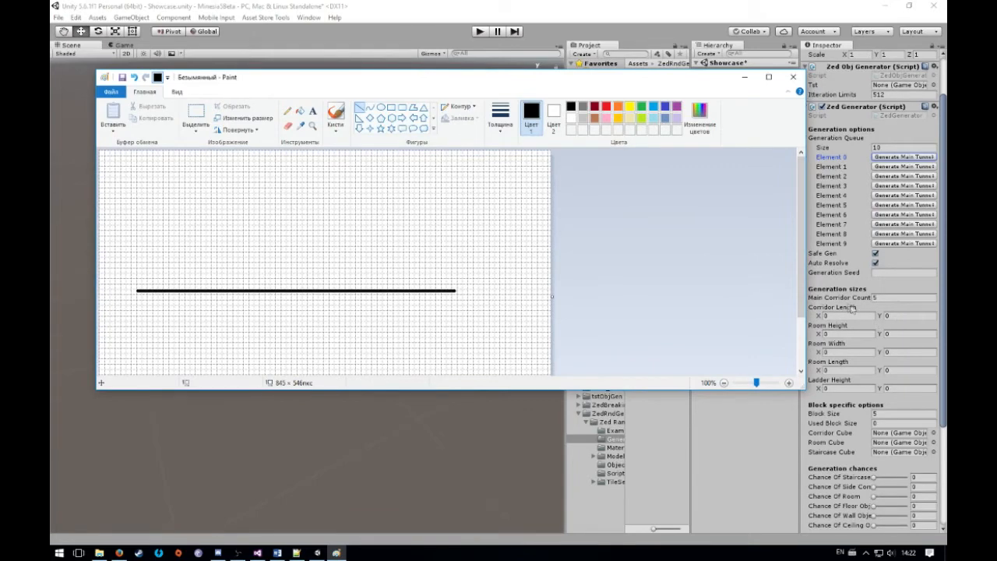
left_click(889, 313)
left_click_drag(455, 290, 453, 186)
key("ctrl+z")
left_click_drag(456, 290, 462, 366)
key("ctrl+z")
Draw connected black lines up from the first line's right end, back to the left, and down across the first line
mouse_move(456, 291)
left_mouse_down()
mouse_move(455, 160)
mouse_move(455, 183)
left_mouse_up()
left_click(507, 205)
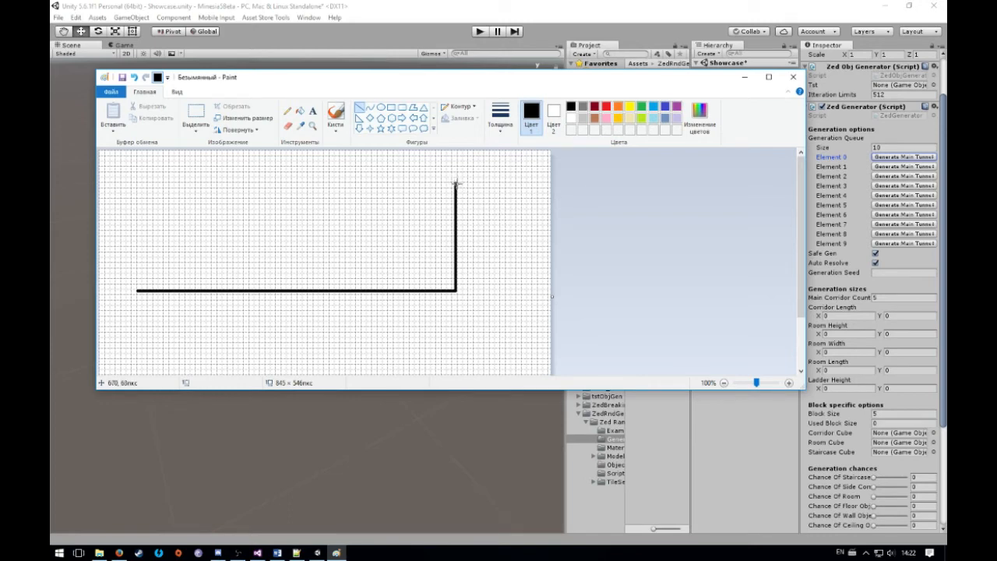
mouse_move(455, 183)
left_mouse_down()
mouse_move(174, 183)
mouse_move(249, 183)
mouse_move(241, 183)
left_mouse_up()
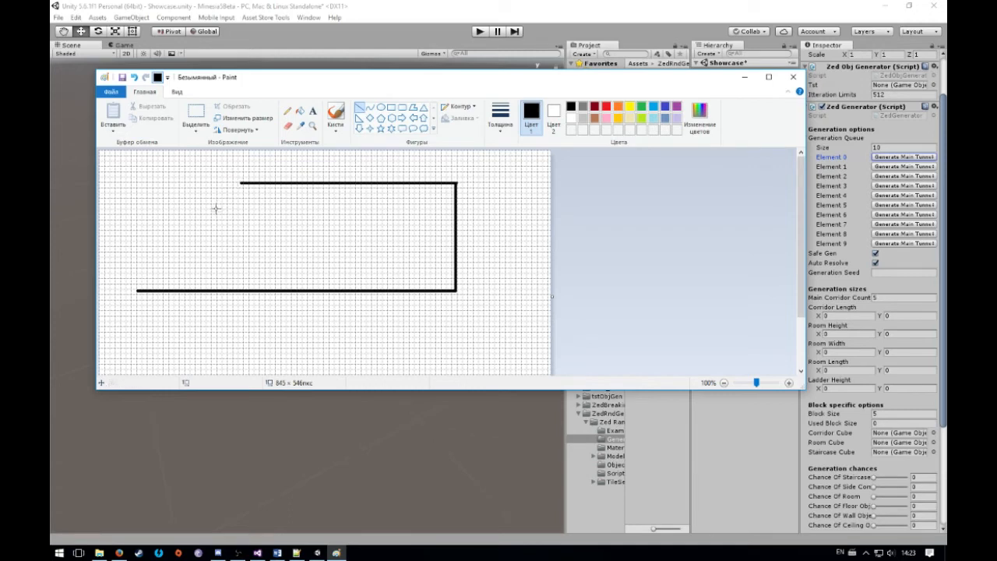
left_click_drag(242, 182, 241, 362)
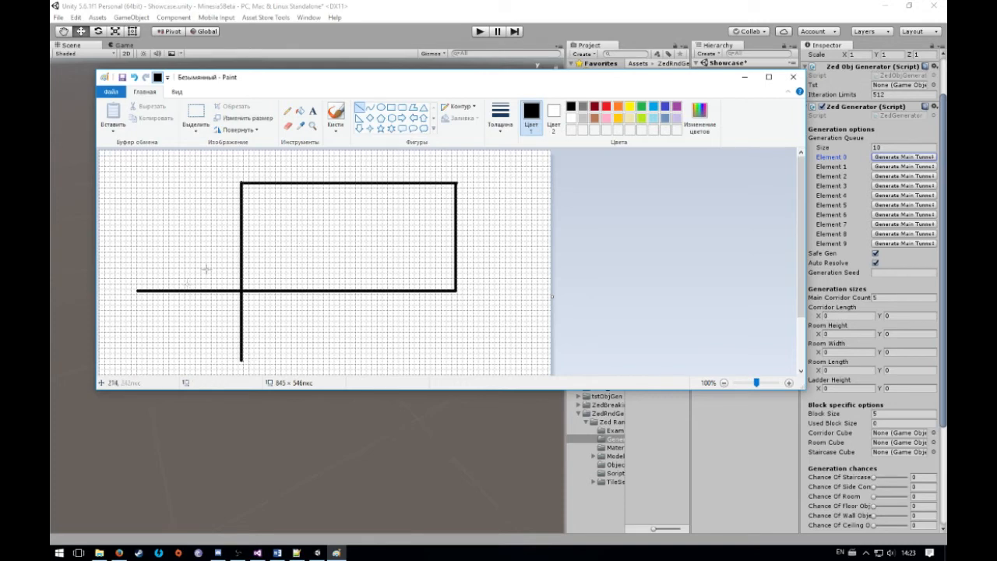
Draw adjoining red rectangle outlines along the horizontal line's start up to the crossing, and up the vertical line above it
left_click(391, 108)
left_click(605, 106)
mouse_move(136, 279)
left_mouse_down()
mouse_move(163, 305)
mouse_move(259, 305)
left_mouse_up()
key("ctrl+z")
key("ctrl+z")
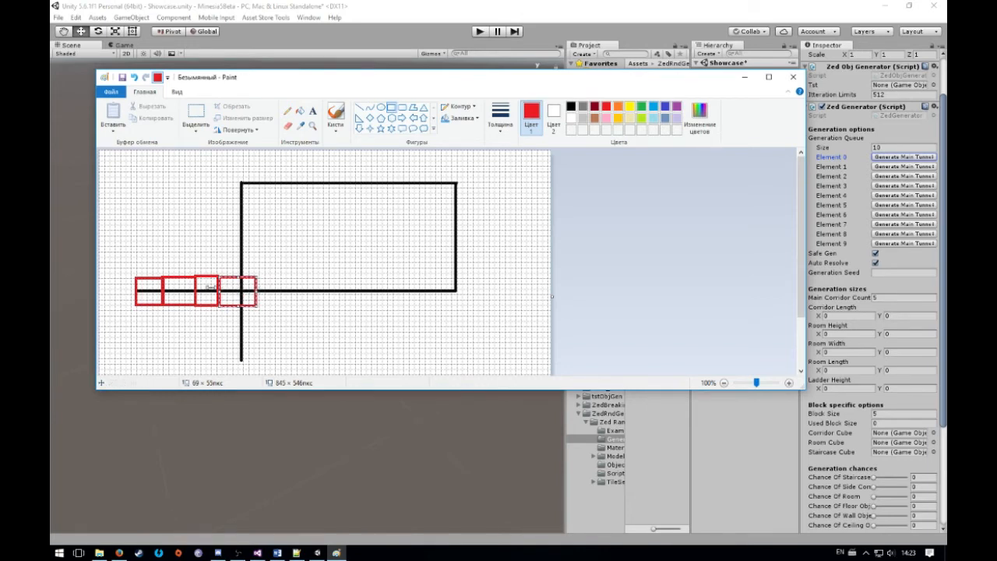
left_click(265, 277)
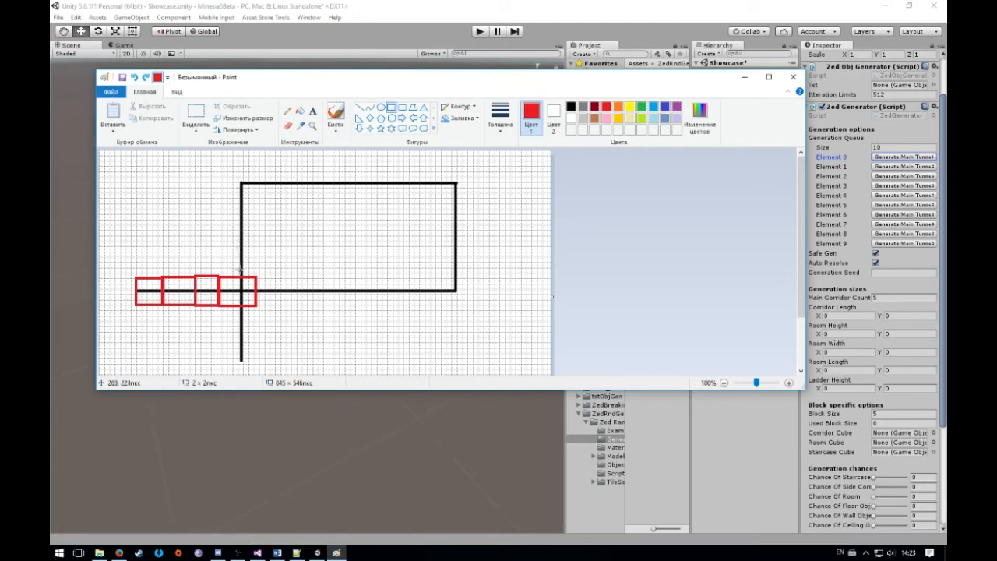
mouse_move(226, 170)
left_mouse_down()
mouse_move(259, 201)
mouse_move(228, 215)
mouse_move(259, 231)
mouse_move(259, 277)
left_mouse_up()
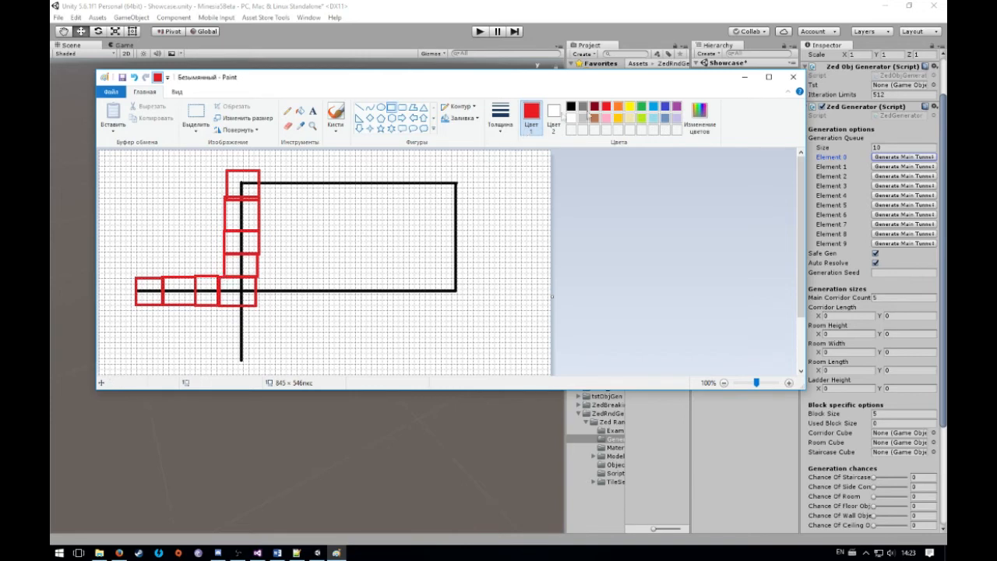
Draw a yellow rectangle outline around the block where the two corridor lines cross
left_click(630, 107)
left_click_drag(221, 277, 253, 304)
left_click(335, 303)
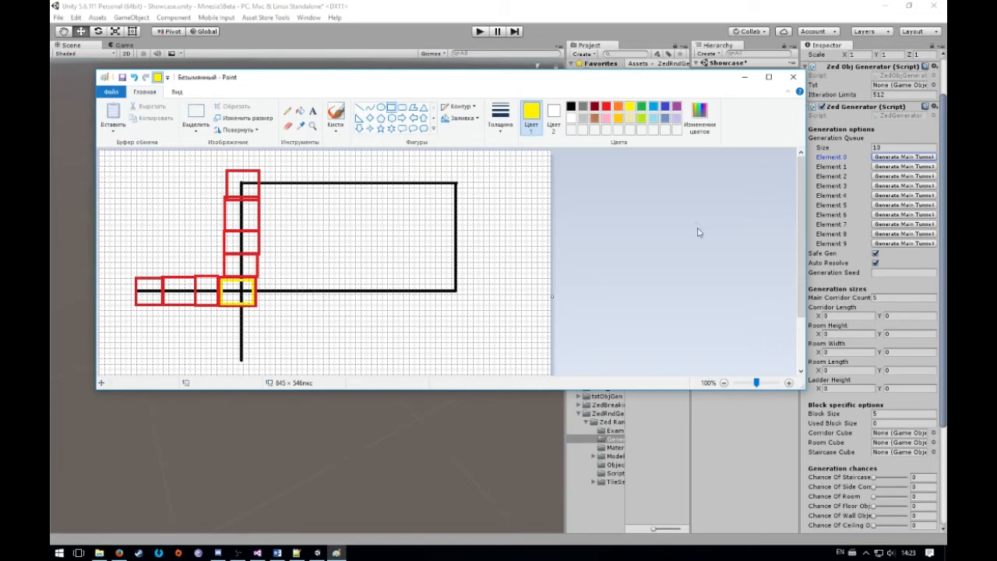
Review the operation choices for queue Element 0 in Unity and set the Generator's Chance Of Room to 5
left_click(914, 158)
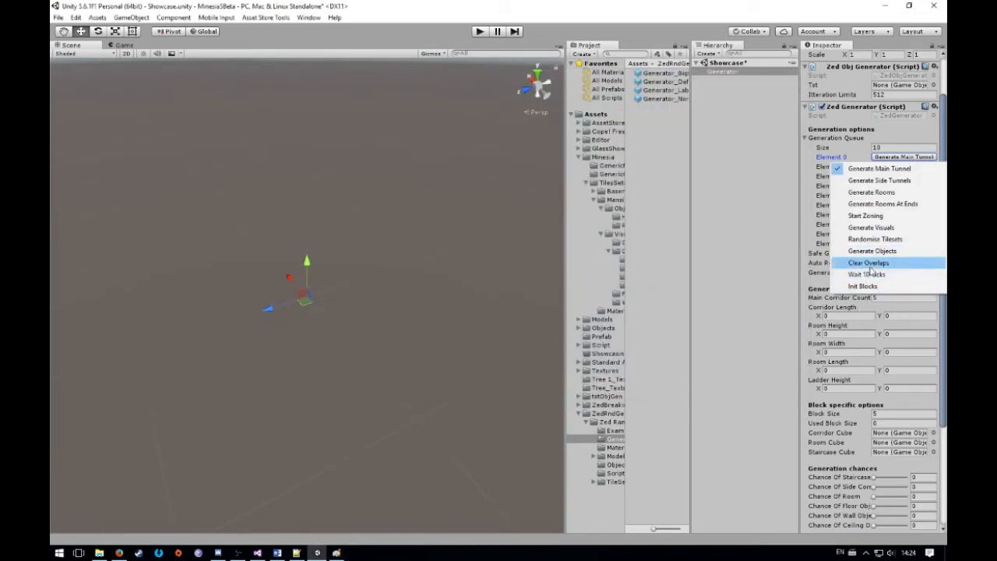
left_click(336, 554)
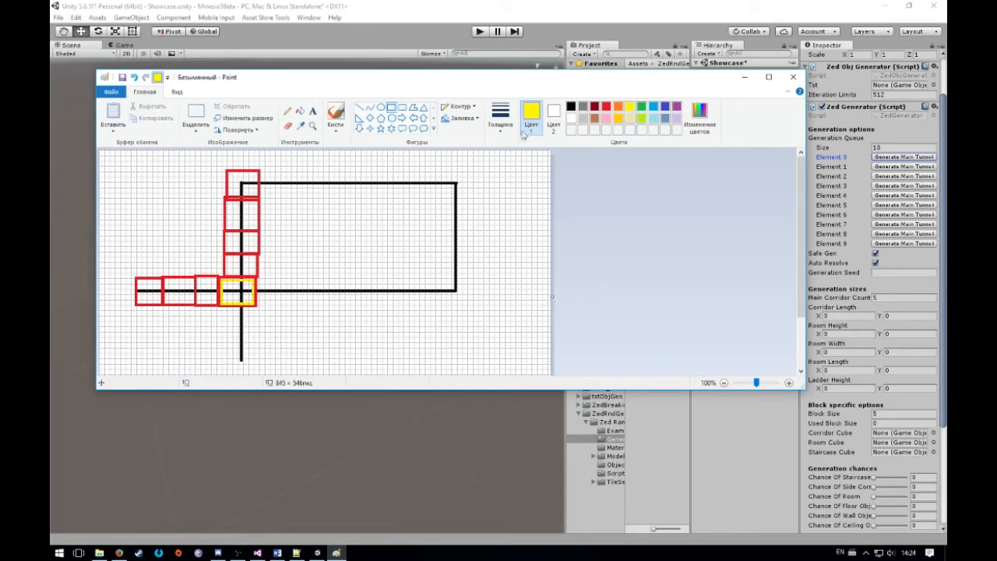
left_click(287, 112)
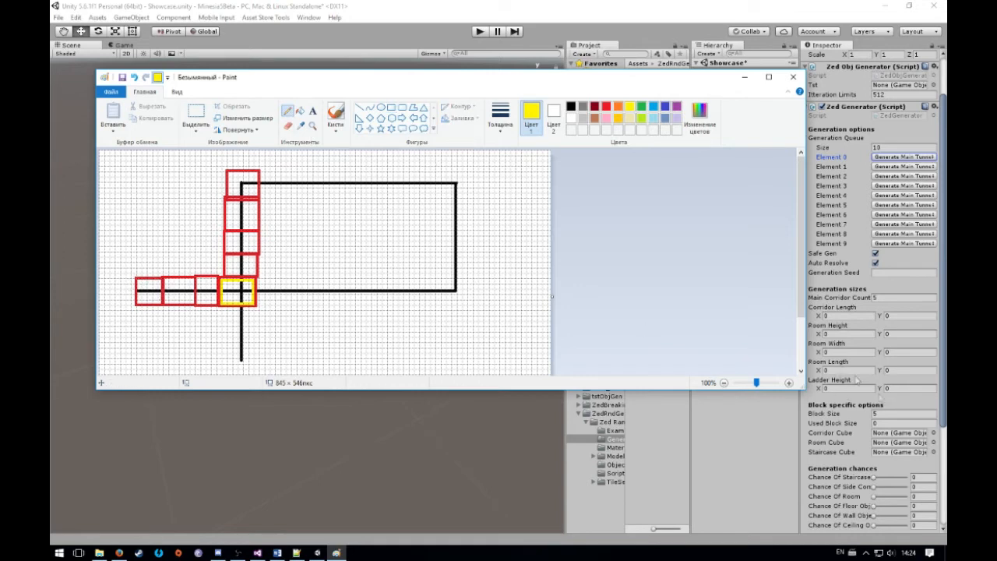
left_click(924, 496)
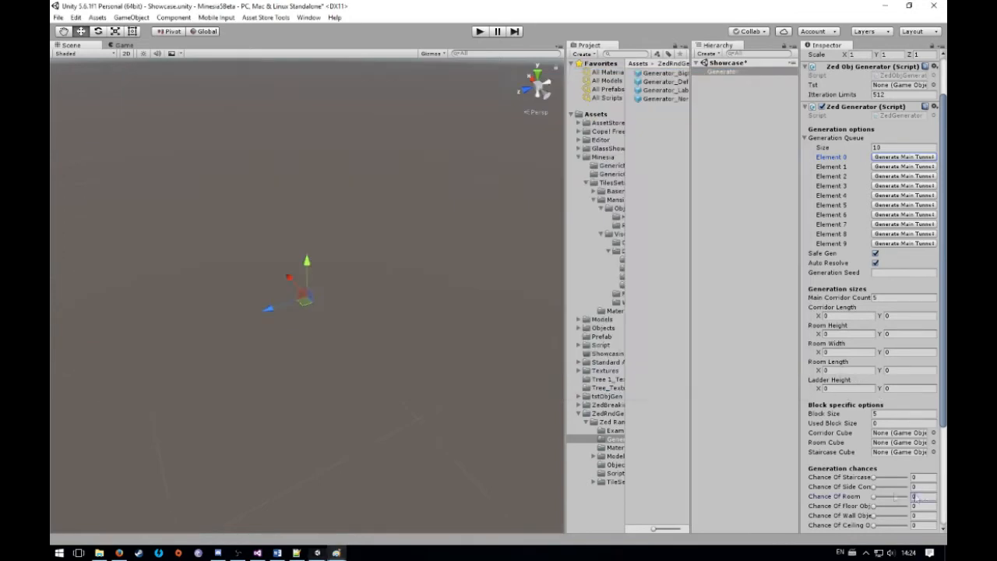
Switch to Paint, try handwriting green numbers in the red corridor blocks with the pencil, and undo the strokes
left_click(336, 552)
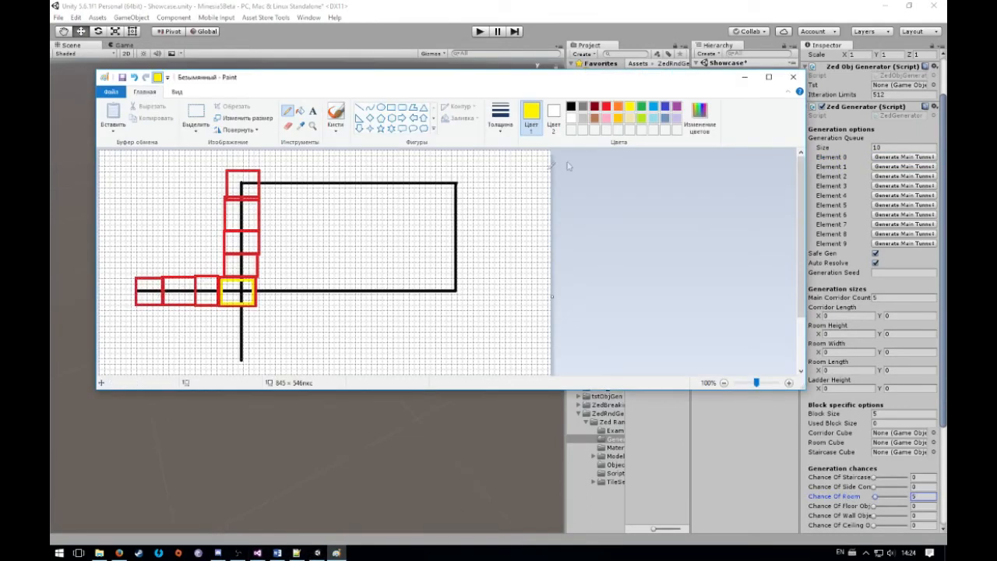
left_click(641, 106)
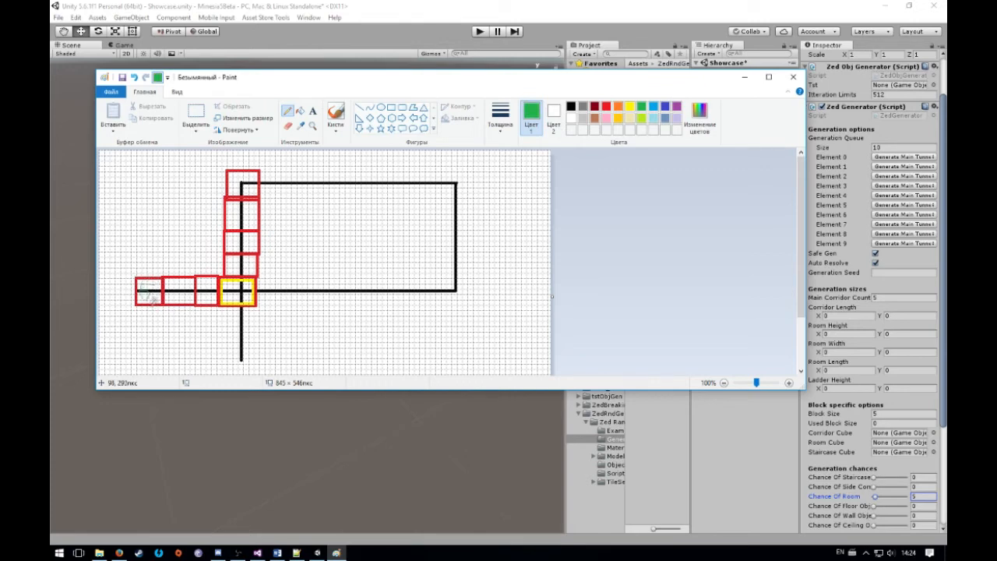
mouse_move(143, 286)
left_mouse_down()
mouse_move(141, 300)
mouse_move(159, 285)
left_mouse_up()
mouse_move(117, 243)
left_mouse_down()
mouse_move(115, 280)
mouse_move(190, 310)
mouse_move(111, 238)
left_mouse_up()
key("ctrl+z")
key("ctrl+z")
key("ctrl+z")
mouse_move(210, 277)
left_mouse_down()
mouse_move(201, 296)
mouse_move(212, 284)
left_mouse_up()
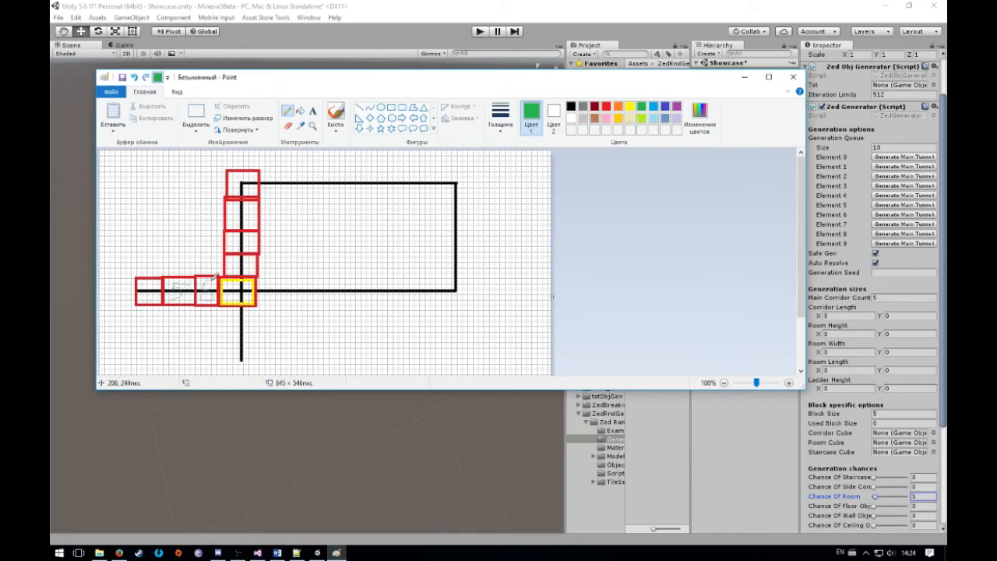
key("ctrl+z")
key("ctrl+z")
Brush a green 5+5 at the yellow crossing block, circle the vertical corridor, and undo the marks
left_click_drag(233, 289, 240, 286)
left_click(335, 115)
key("ctrl+z")
left_click_drag(228, 287, 228, 296)
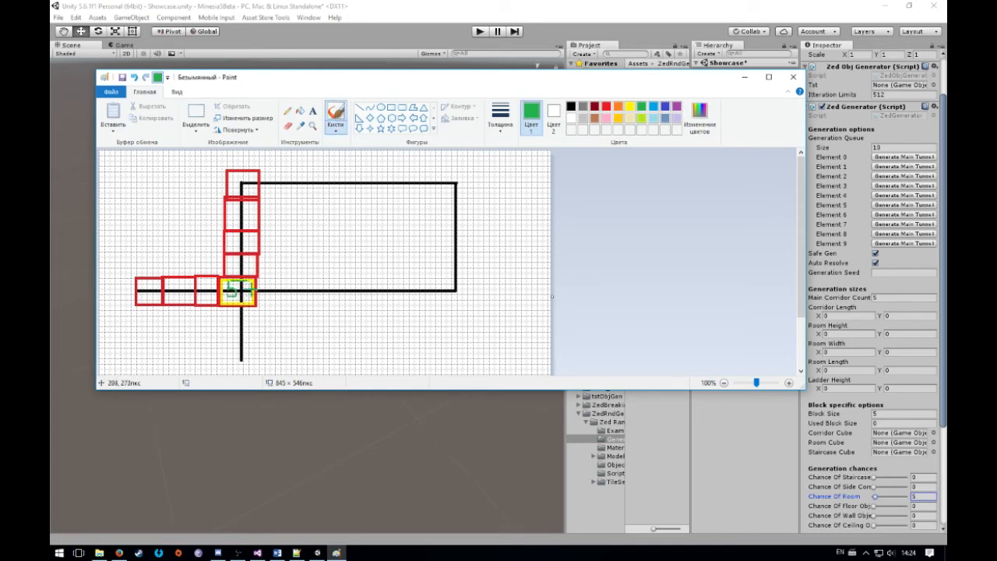
mouse_move(263, 272)
left_mouse_down()
mouse_move(263, 297)
mouse_move(281, 269)
left_mouse_up()
mouse_move(238, 181)
left_mouse_down()
mouse_move(215, 214)
mouse_move(209, 373)
mouse_move(249, 166)
mouse_move(226, 164)
left_mouse_up()
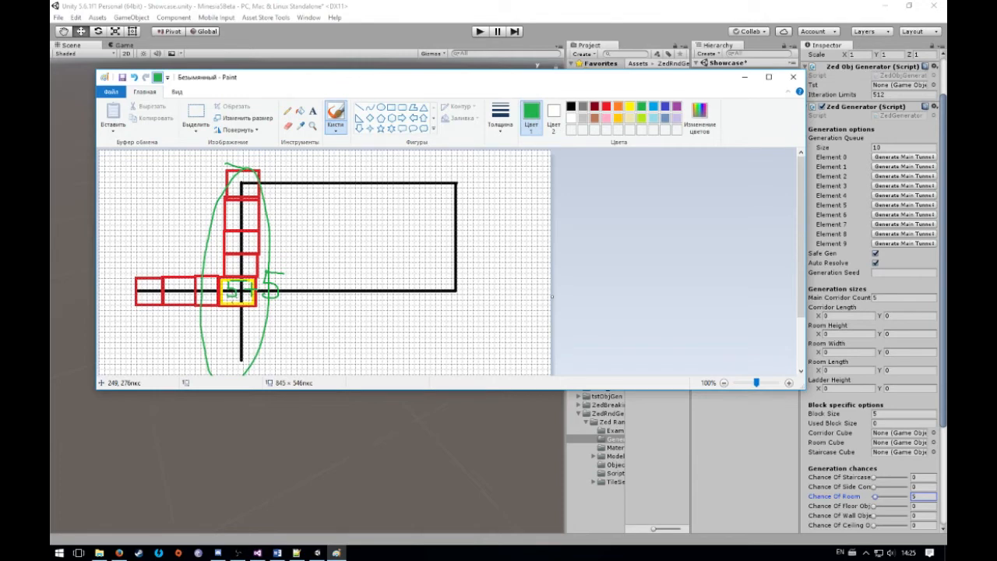
key("ctrl+z")
key("ctrl+z")
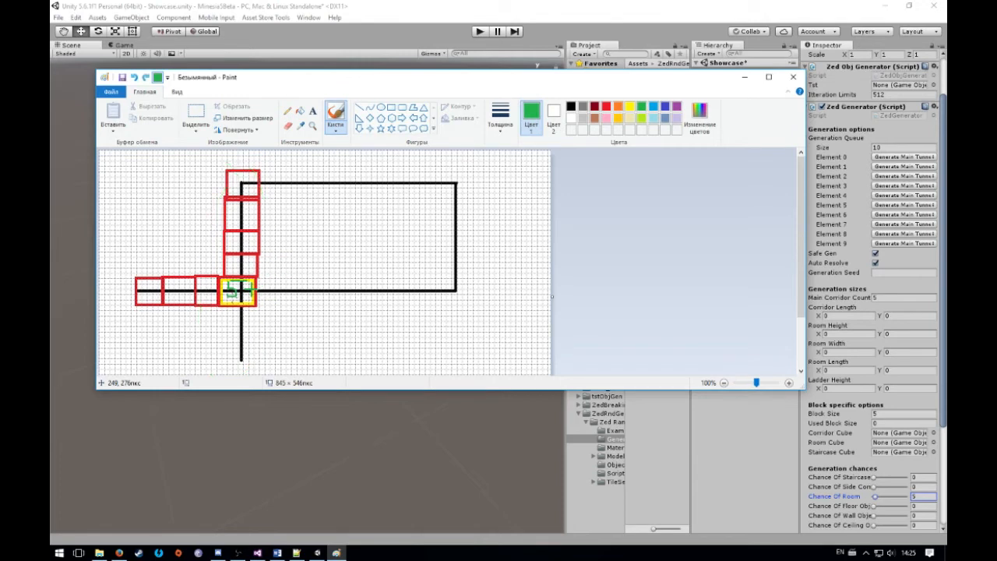
key("ctrl+z")
Set Element 7 of the Generator's queue to Clear Overlaps in Unity
left_click(895, 233)
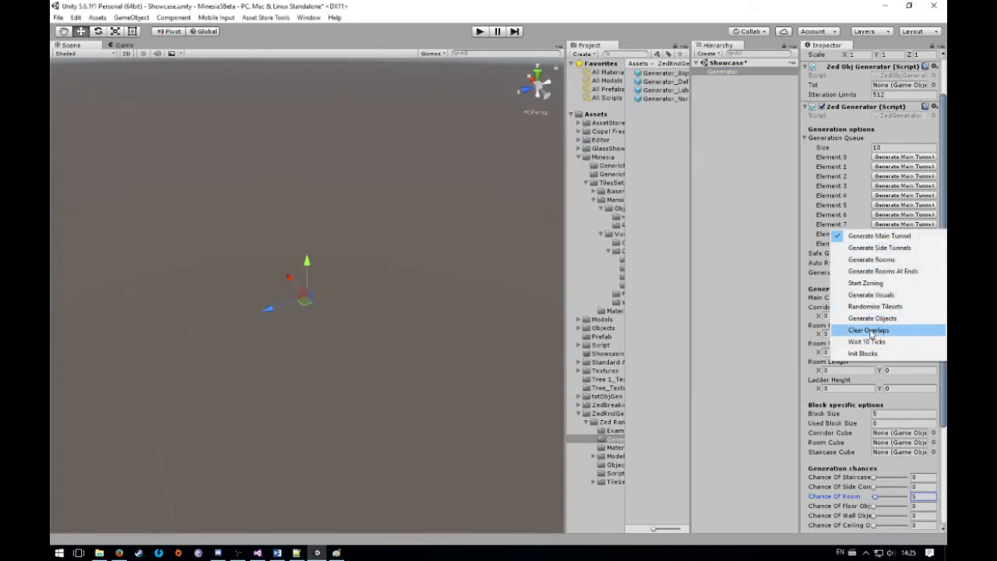
left_click(870, 330)
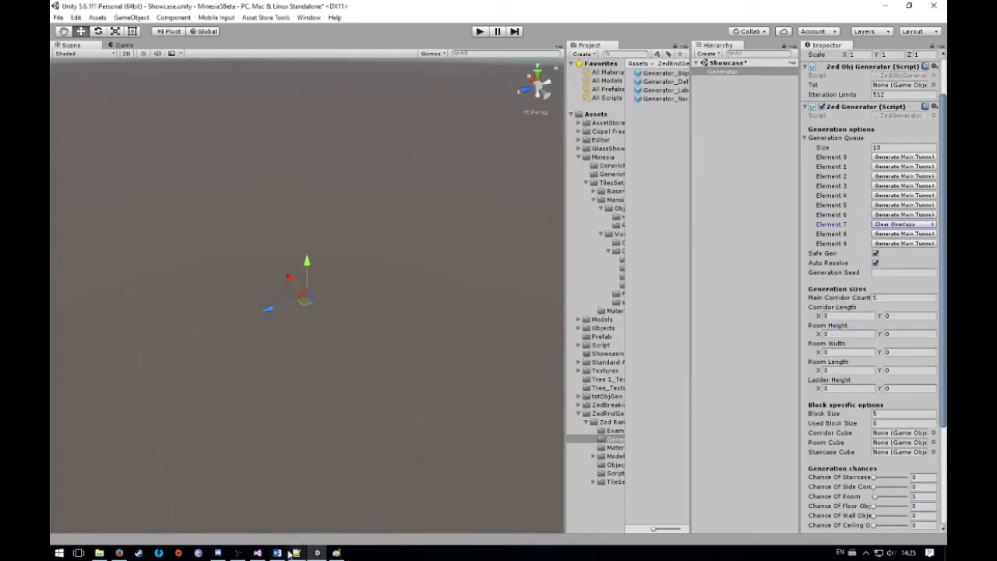
Switch to Paint, sketch green brush strokes on and beside the yellow crossing block, and undo them
left_click(335, 553)
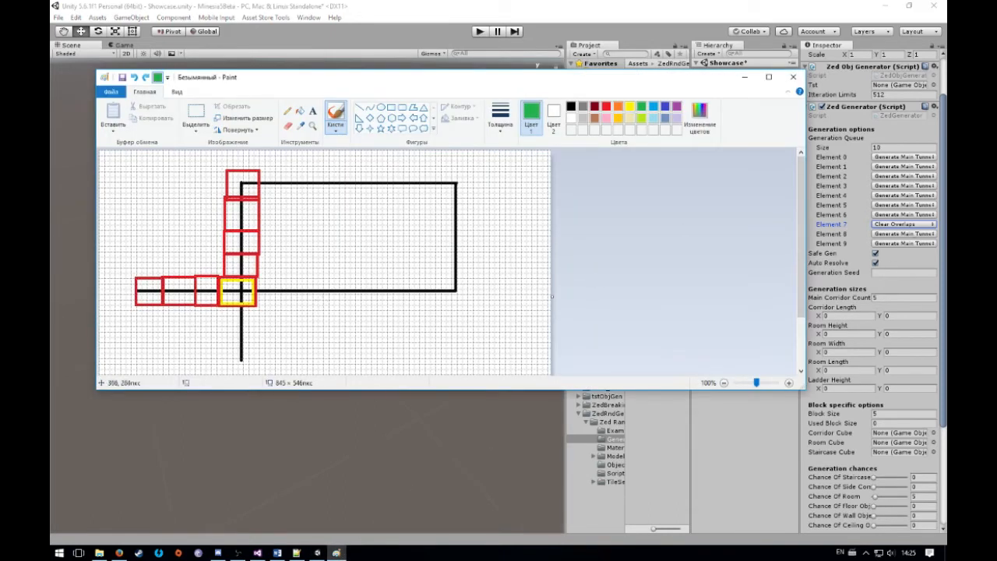
mouse_move(221, 294)
left_mouse_down()
mouse_move(253, 299)
mouse_move(224, 285)
left_mouse_up()
key("ctrl+z")
mouse_move(235, 290)
left_mouse_down()
mouse_move(233, 302)
mouse_move(269, 289)
left_mouse_up()
left_click_drag(256, 299, 270, 299)
mouse_move(264, 292)
left_mouse_down()
mouse_move(263, 302)
mouse_move(286, 296)
mouse_move(286, 310)
left_mouse_up()
mouse_move(286, 292)
left_mouse_down()
mouse_move(312, 292)
mouse_move(271, 309)
left_mouse_up()
left_click_drag(269, 293, 250, 311)
key("ctrl+z")
key("ctrl+z")
key("ctrl+z")
key("ctrl+z")
key("ctrl+z")
key("ctrl+z")
key("ctrl+z")
key("ctrl+z")
key("ctrl+z")
key("ctrl+z")
Return to Unity and open the operation choices for queue Element 7
left_click(614, 3)
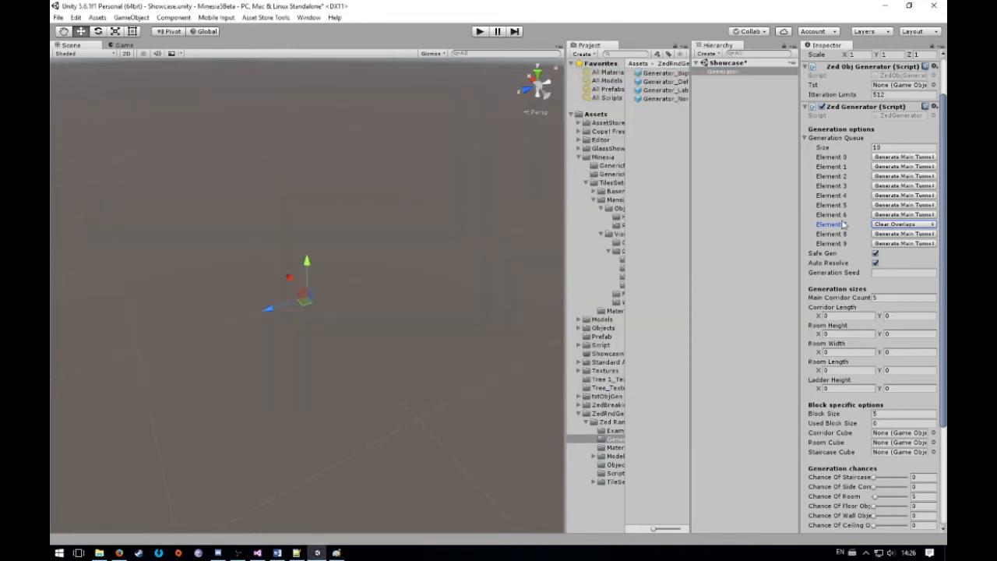
left_click(883, 224)
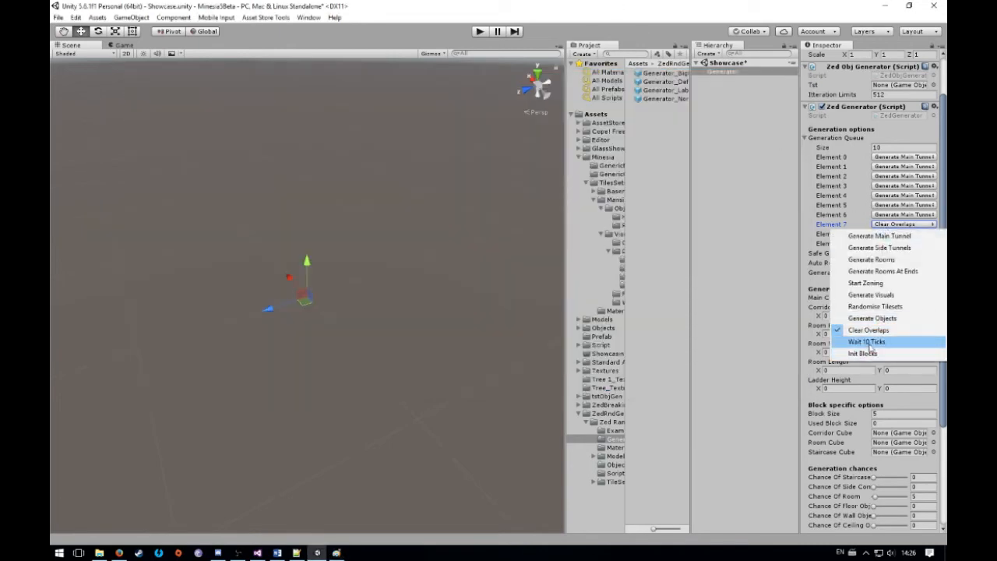
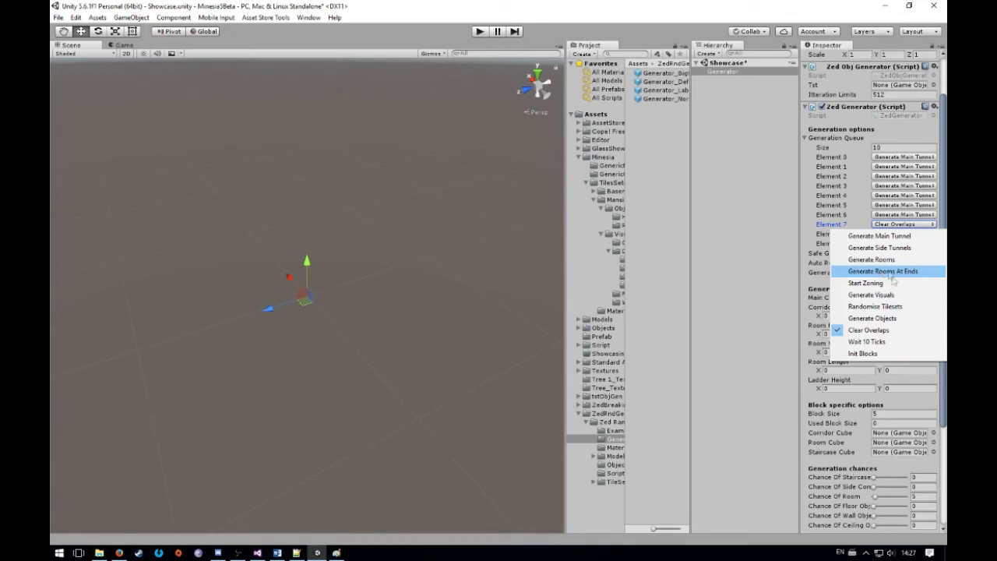
Set the queue's Element 3 to Generate Rooms At Ends, Element 2 to Init Blocks and Element 1 to Clear Overlaps
left_click(896, 186)
left_click(896, 186)
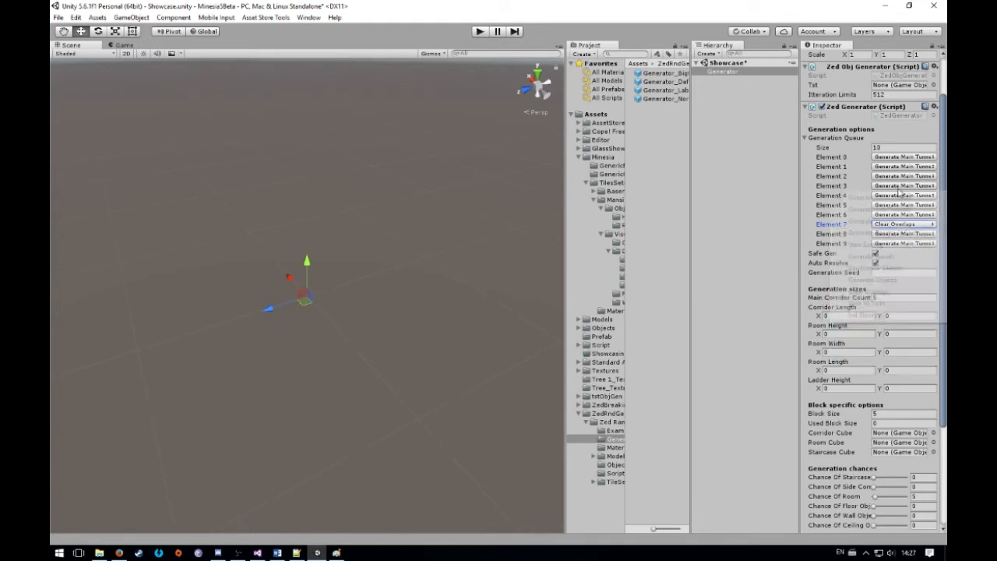
left_click(888, 233)
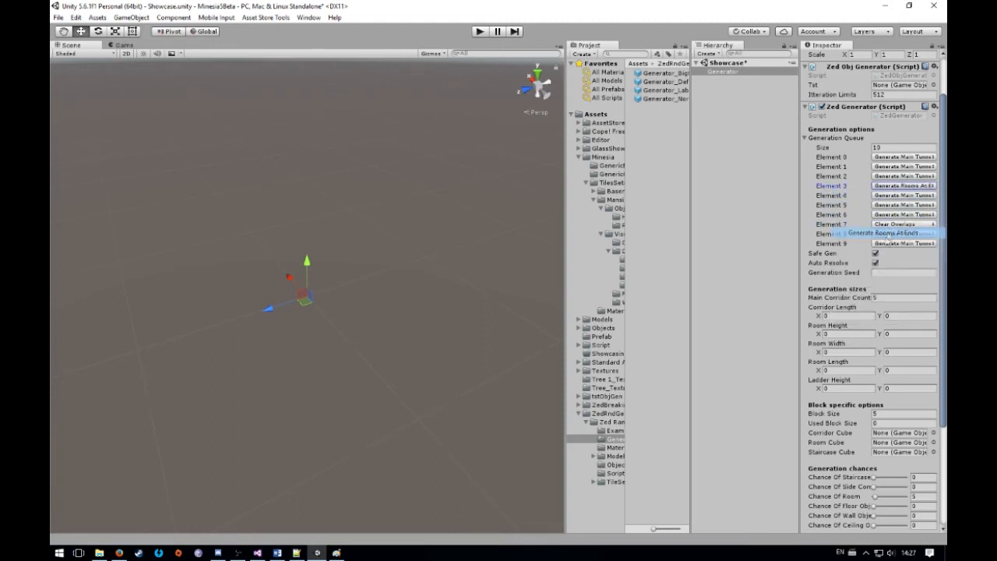
left_click(885, 177)
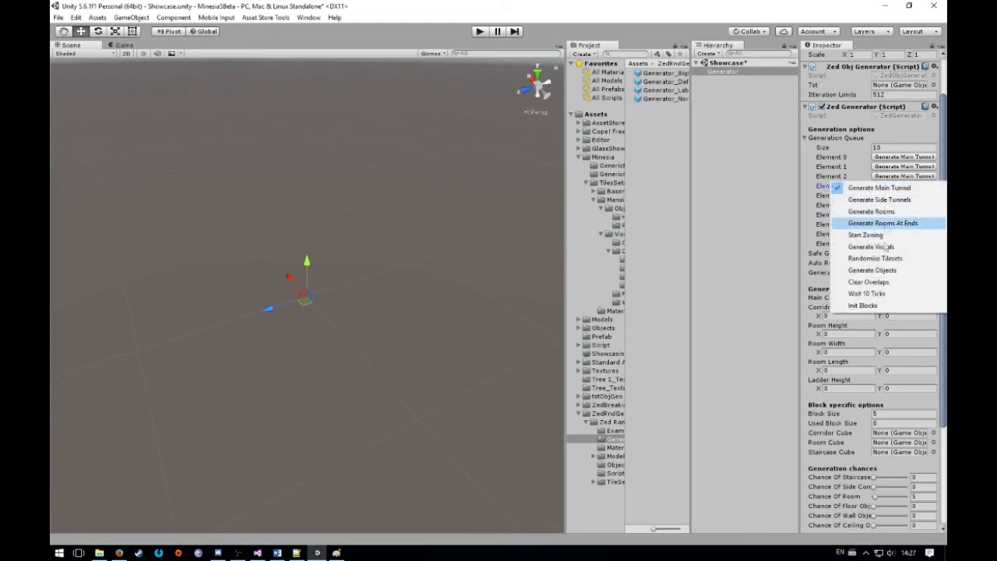
left_click(883, 305)
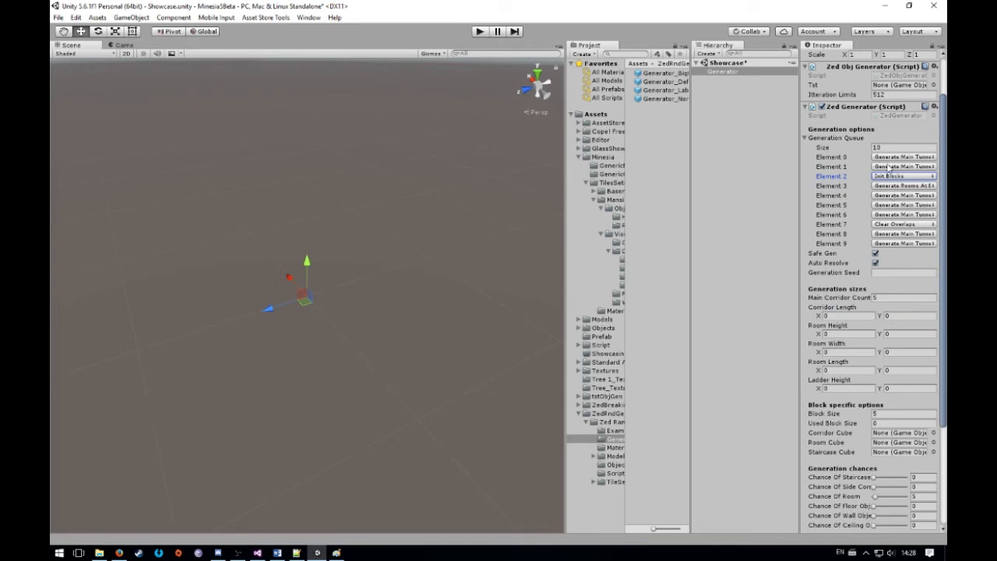
left_click(885, 166)
left_click(873, 267)
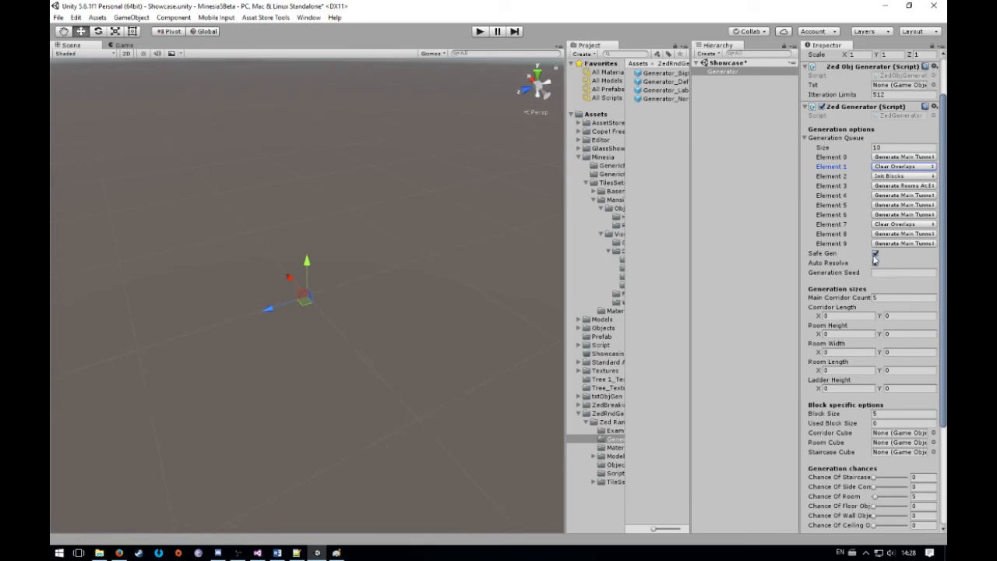
Empty the Zed Generator's Generation Queue by setting its size to 0
left_click(874, 263)
left_click(899, 147)
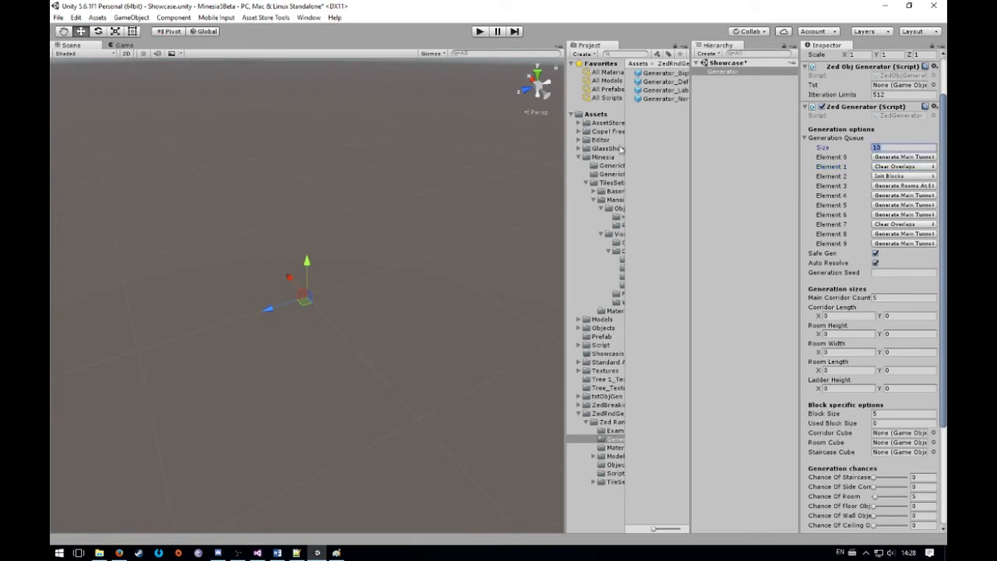
type("0")
key("Return")
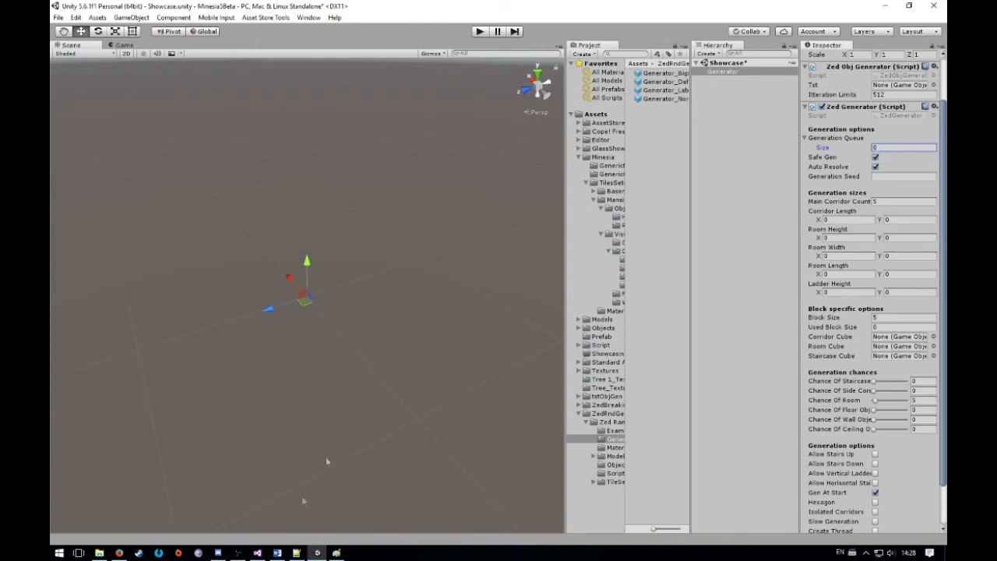
Open the Zed Generator component's script in Visual Studio and view its Generate() function
mouse_move(257, 552)
double_click(901, 115)
left_click_drag(794, 294, 612, 294)
scroll(613, 294, "up", 7)
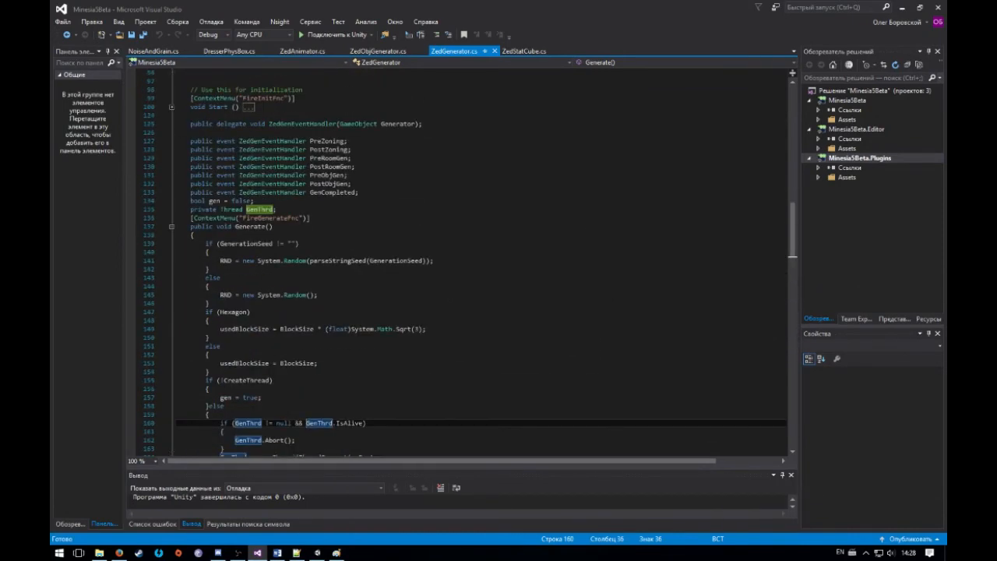
scroll(166, 248, "down", 1)
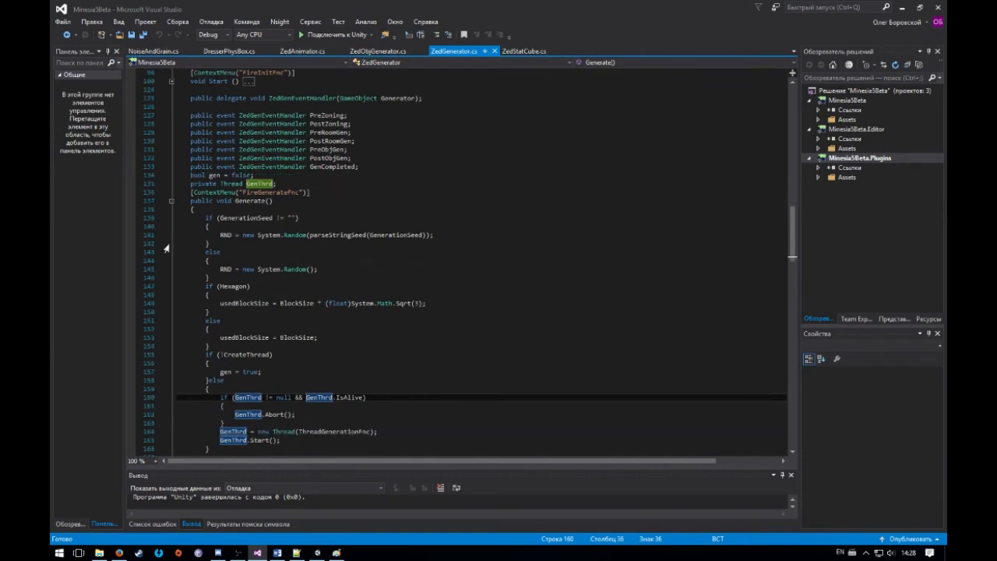
scroll(166, 248, "down", 1)
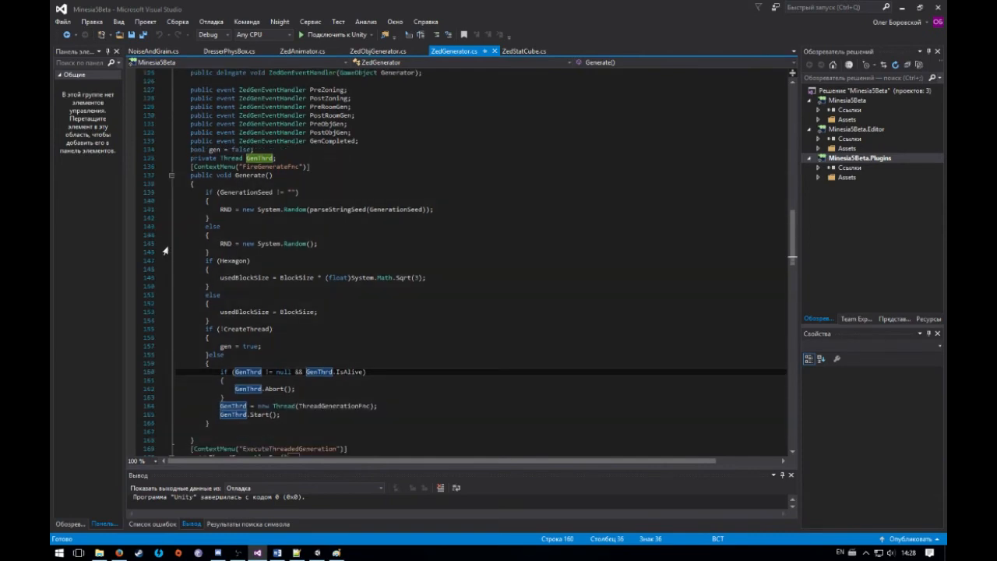
Collapse the Generate() function in ZedGenerator.cs and expand the Start() function
left_click(171, 175)
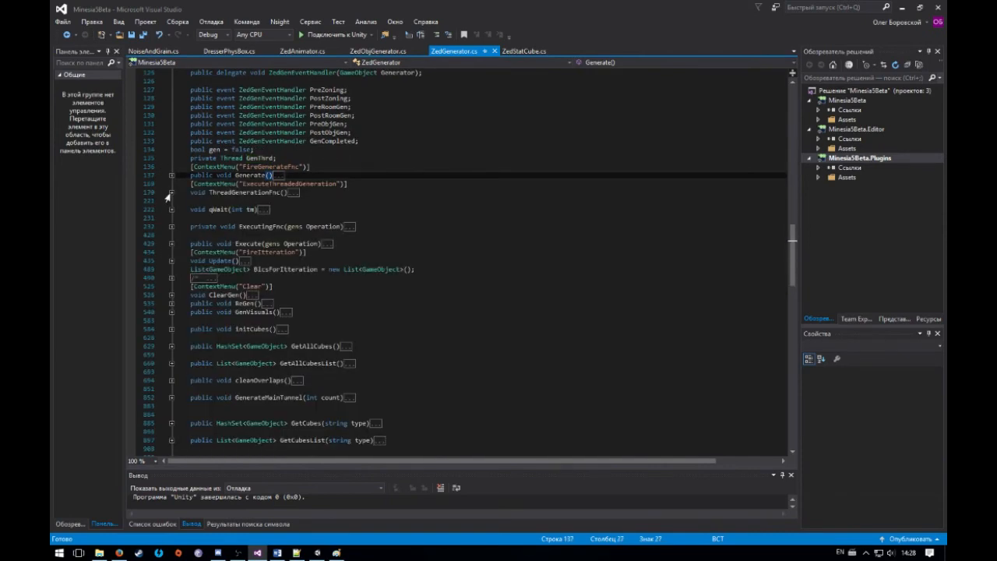
left_click(168, 195)
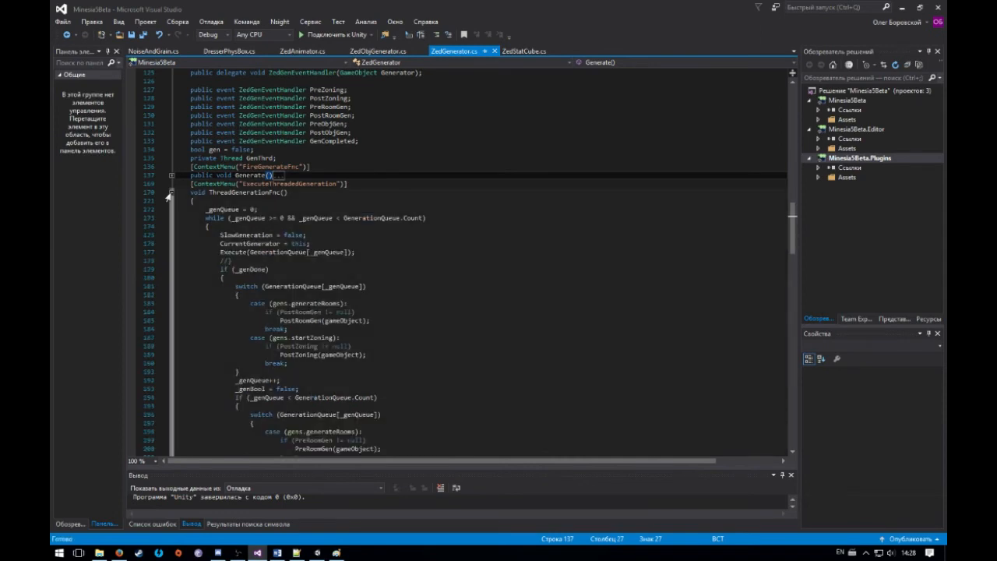
left_click(168, 194)
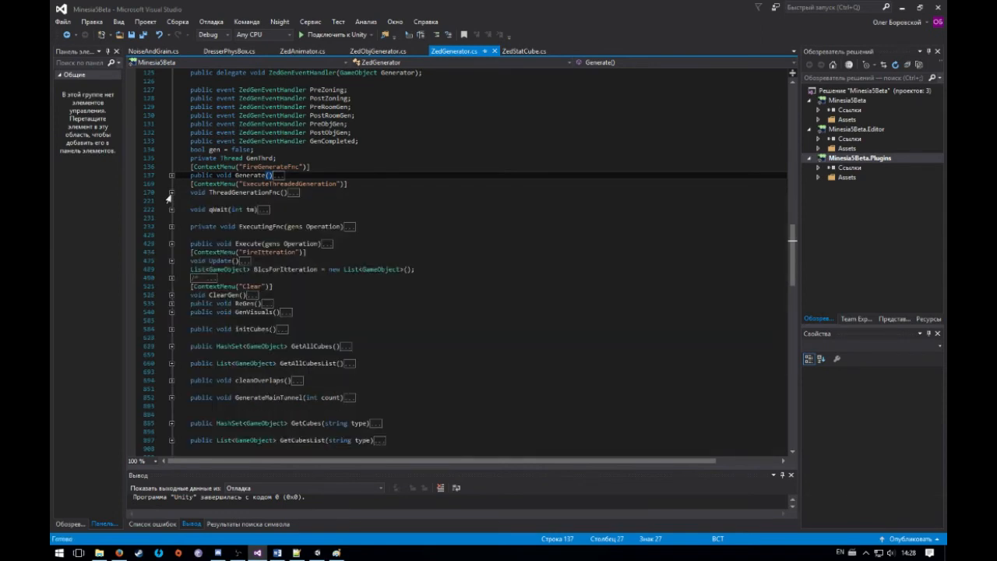
scroll(168, 199, "down", 11)
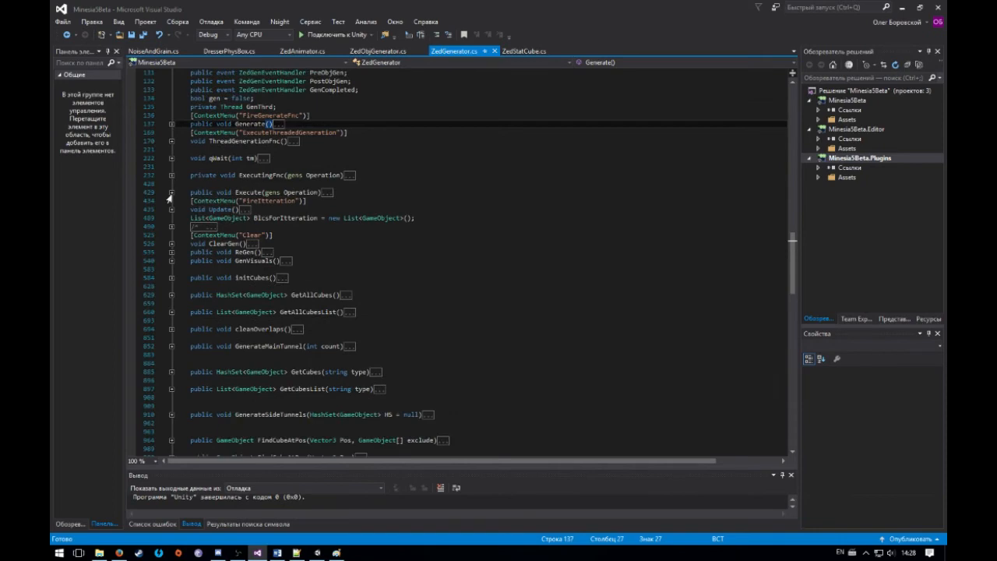
scroll(168, 200, "up", 12)
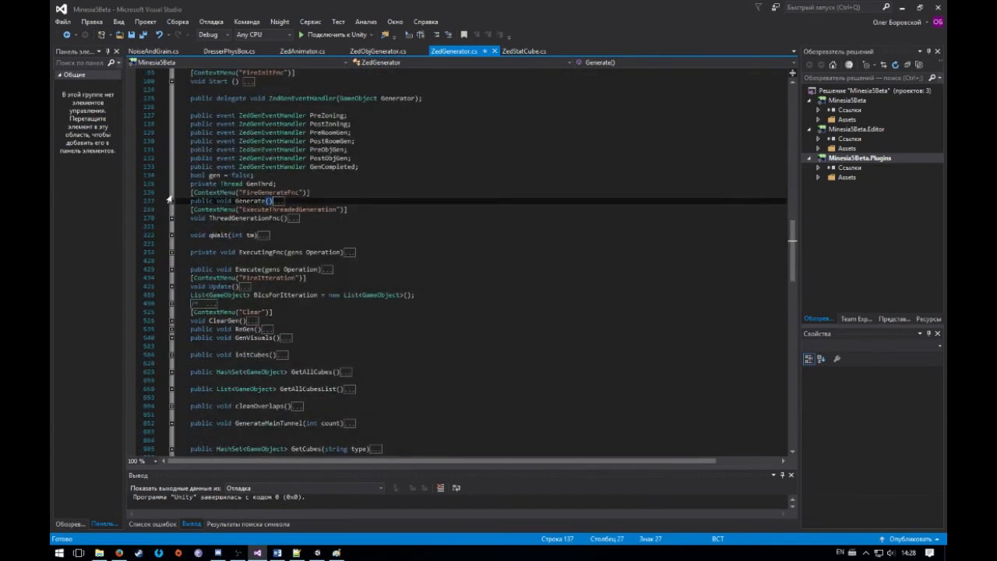
scroll(169, 199, "up", 4)
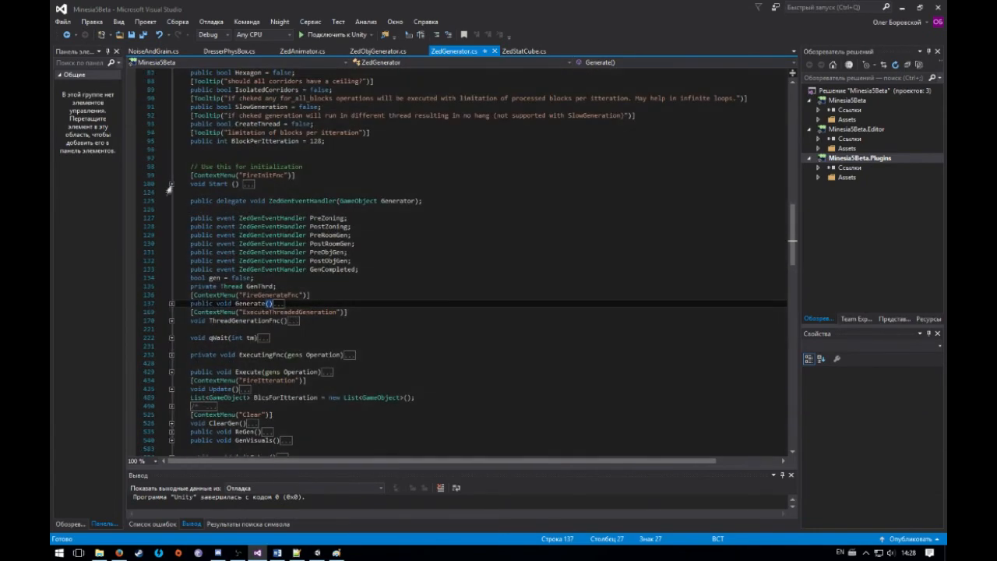
left_click(171, 184)
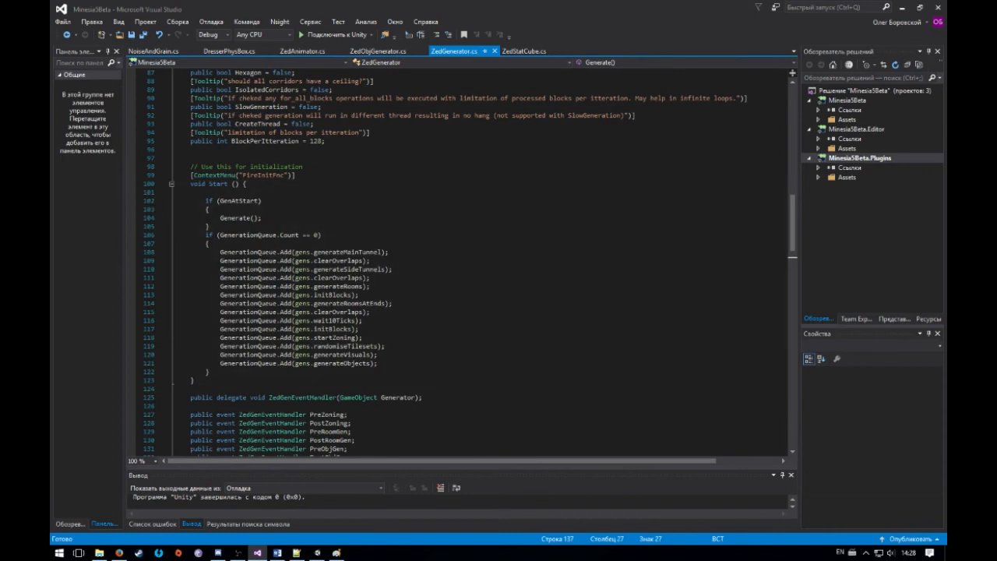
Point out the default queue entries in Start() from generateMainTunnel through generateRoomsAtEnds by highlighting them in order
left_click_drag(313, 253, 386, 270)
double_click(343, 261)
left_click_drag(314, 278, 363, 287)
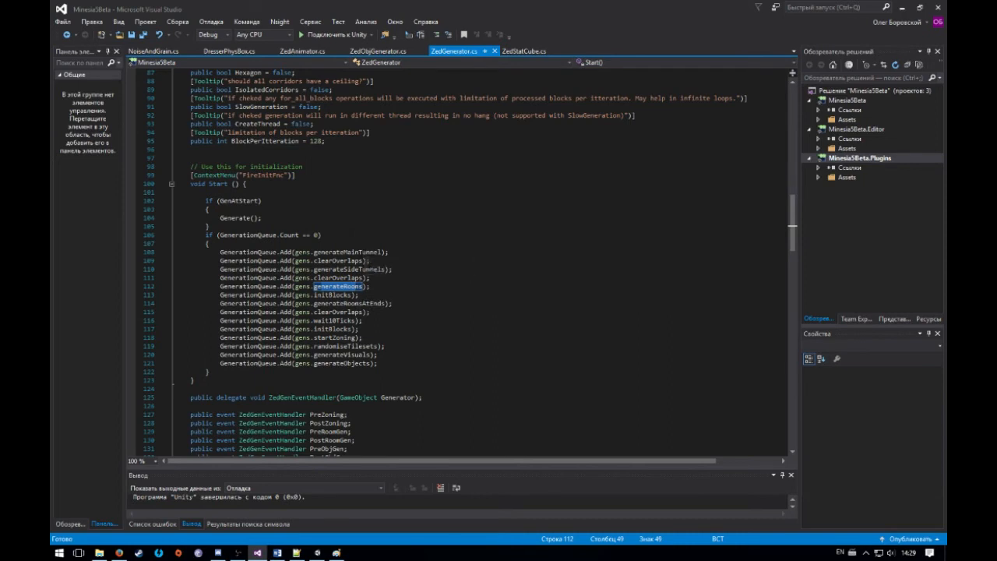
left_click_drag(314, 295, 350, 295)
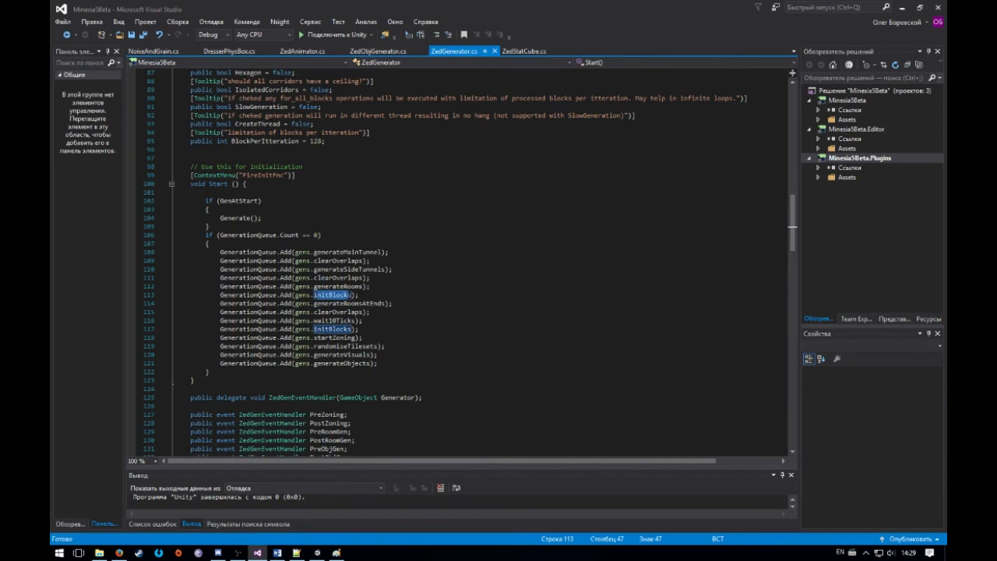
left_click(340, 303)
Highlight the last clearOverlaps entry in Start(), followed by wait10Ticks, the second initBlocks and startZoning
left_click_drag(326, 312, 352, 312)
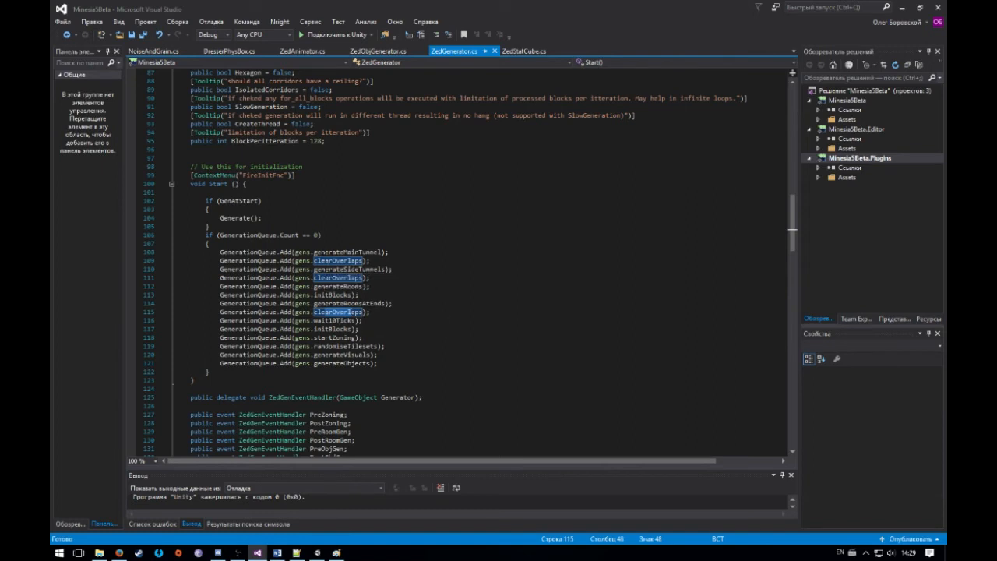
left_click(323, 312)
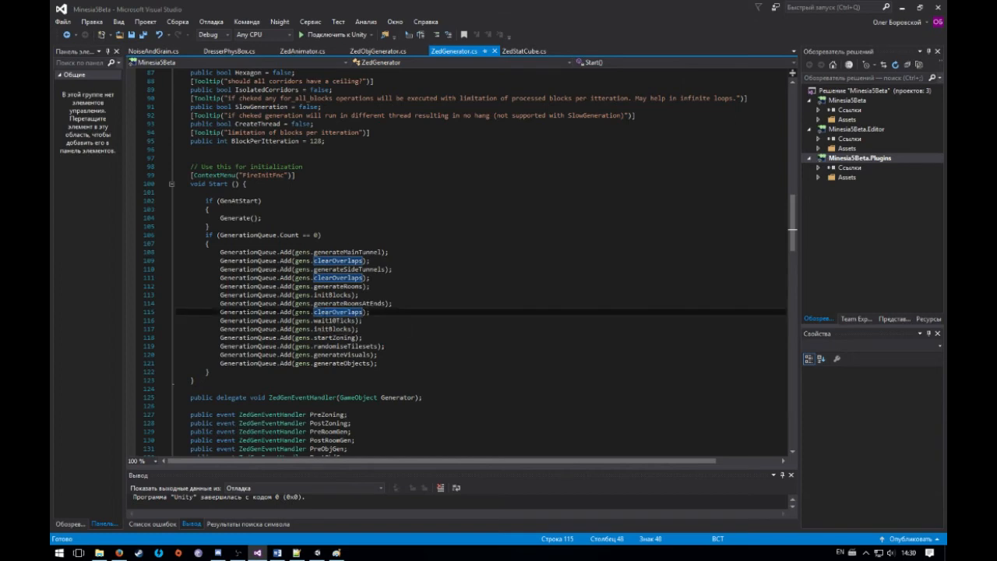
left_click(347, 320)
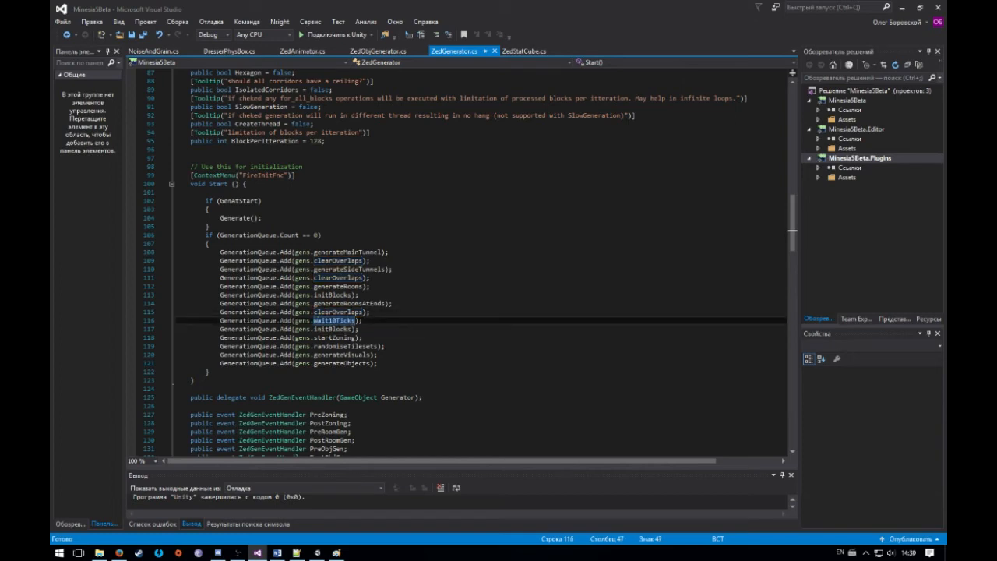
left_click(344, 329)
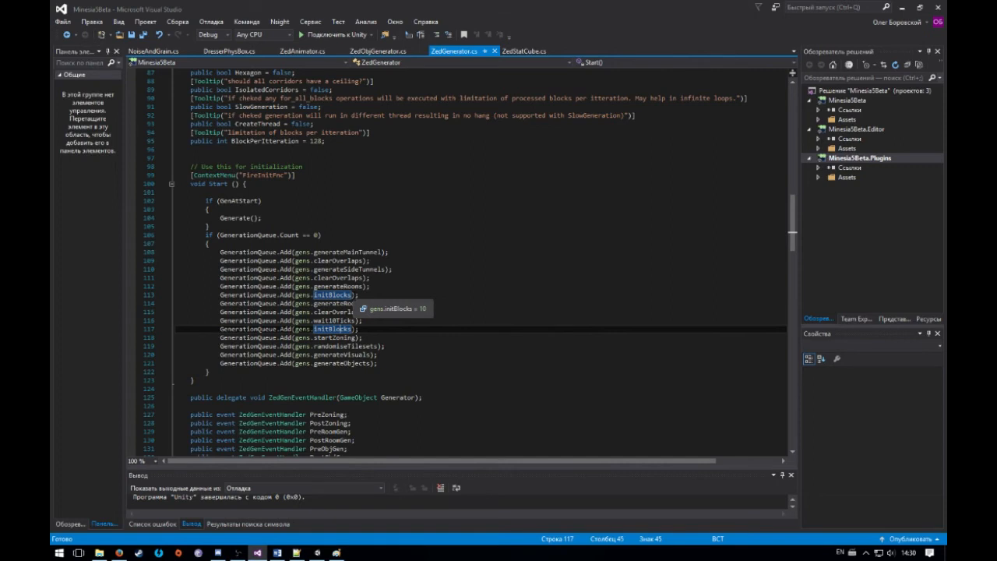
left_click(332, 337)
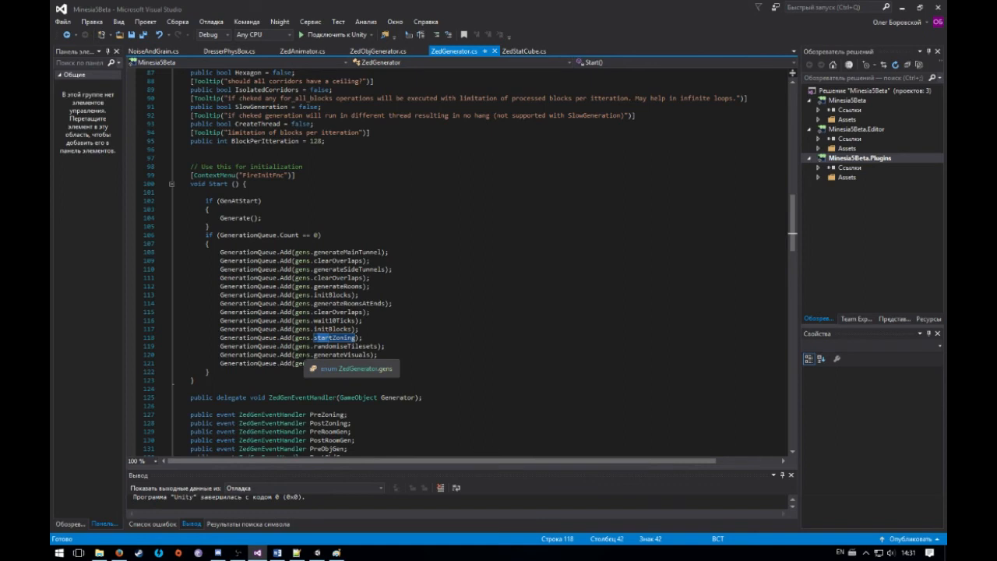
Switch to Paint, brush green outlines around the corridor layout and inside its rectangular loop, and letter MANS along the upper corridor
left_click(336, 552)
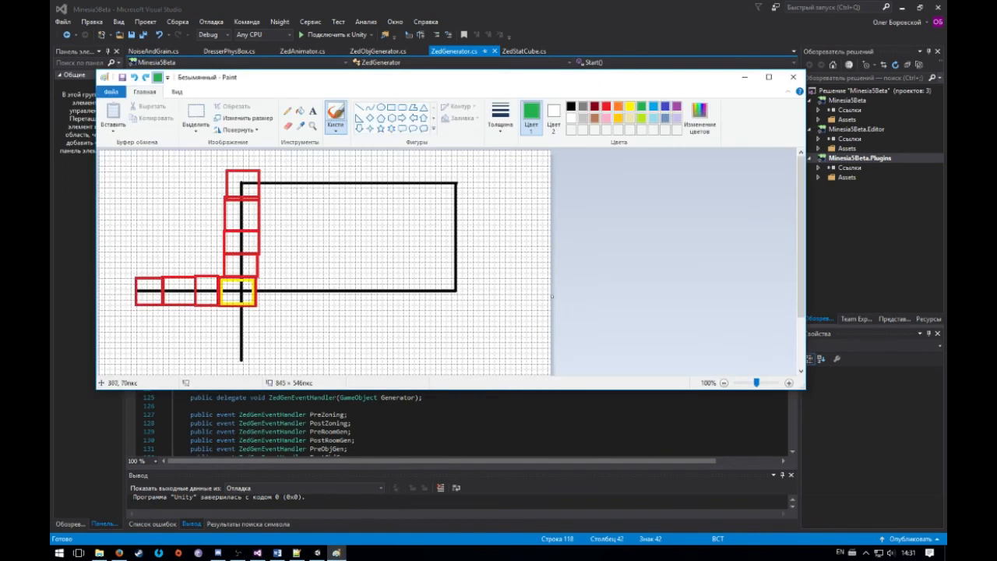
mouse_move(224, 165)
left_mouse_down()
mouse_move(145, 191)
mouse_move(138, 246)
left_mouse_up()
key("ctrl+z")
mouse_move(214, 167)
left_mouse_down()
mouse_move(201, 265)
mouse_move(117, 269)
mouse_move(193, 328)
mouse_move(207, 374)
left_mouse_up()
mouse_move(281, 375)
left_mouse_down()
mouse_move(269, 311)
mouse_move(465, 313)
mouse_move(505, 169)
mouse_move(261, 162)
mouse_move(206, 166)
mouse_move(210, 196)
left_mouse_up()
mouse_move(271, 201)
left_mouse_down()
mouse_move(313, 267)
mouse_move(428, 207)
mouse_move(270, 204)
left_mouse_up()
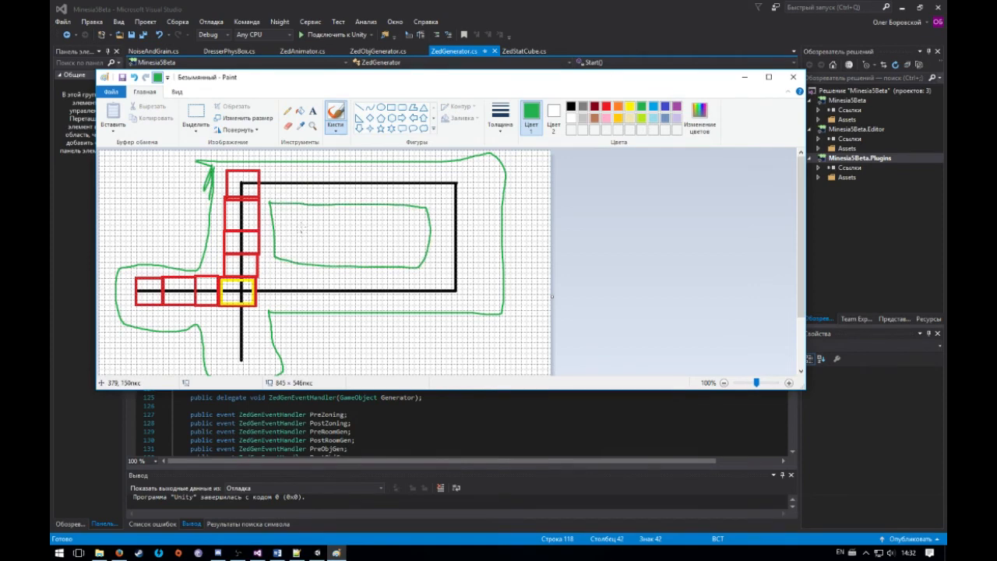
mouse_move(304, 190)
left_mouse_down()
mouse_move(316, 167)
mouse_move(341, 183)
mouse_move(348, 205)
mouse_move(412, 170)
mouse_move(425, 201)
left_mouse_up()
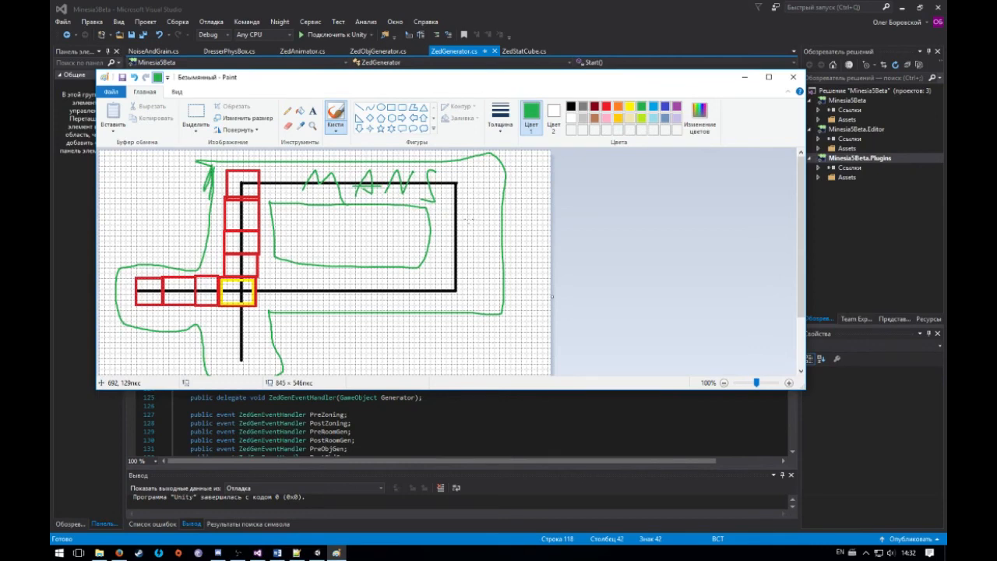
Return to Visual Studio and highlight the randomiseTilesets, generateVisuals and generateObjects entries in Start()
left_click(467, 8)
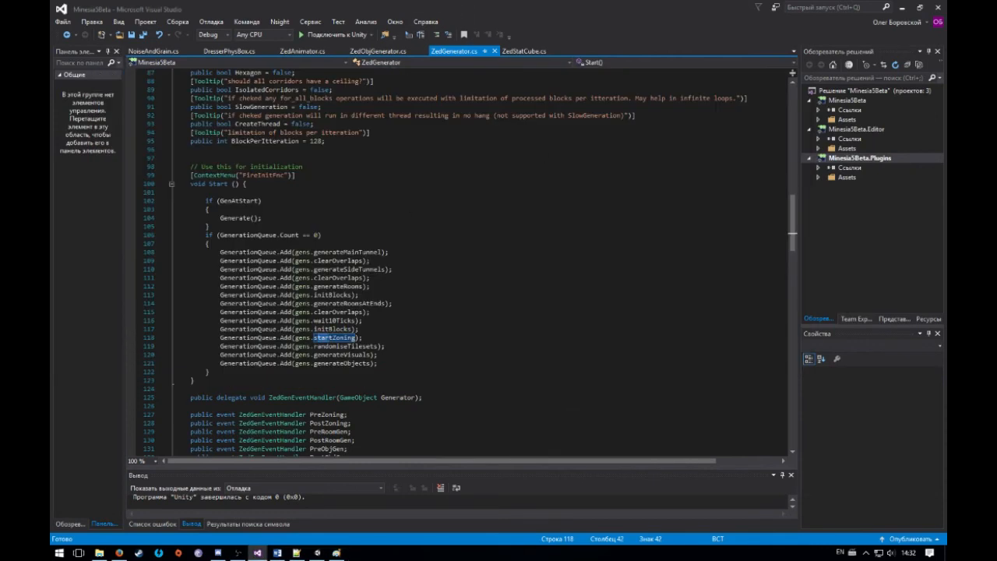
left_click_drag(314, 345, 373, 346)
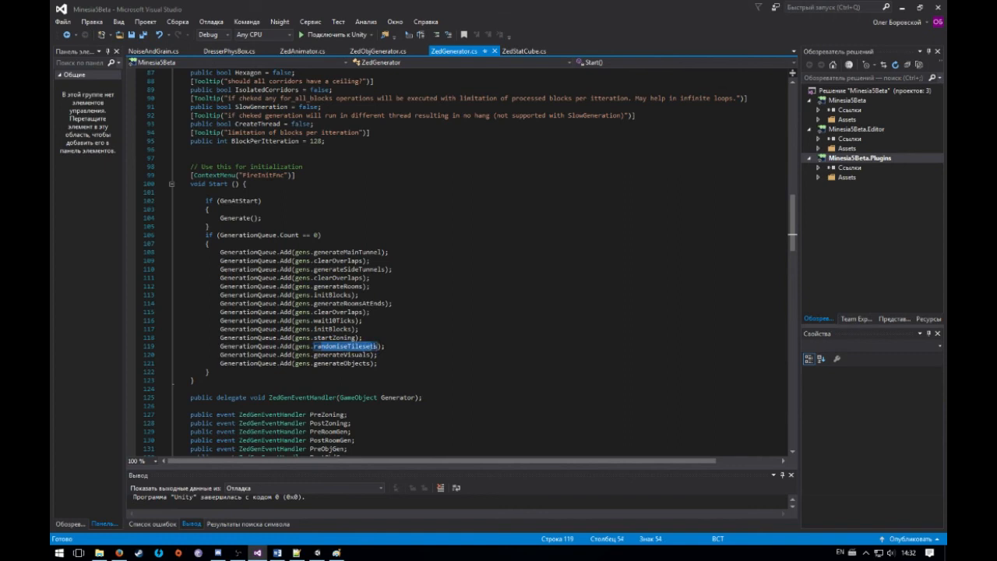
left_click_drag(320, 338, 362, 347)
left_click(346, 354)
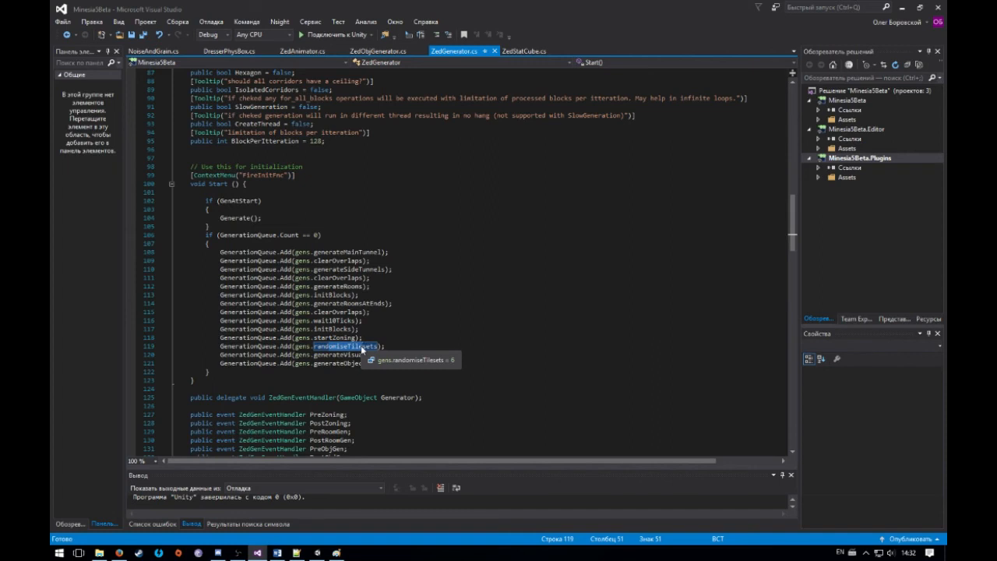
double_click(342, 355)
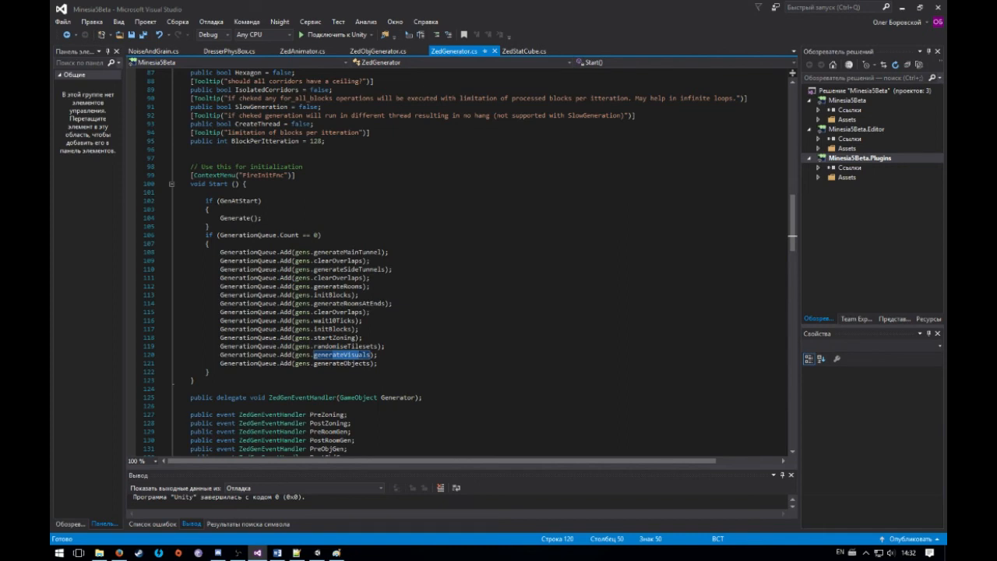
key("Down")
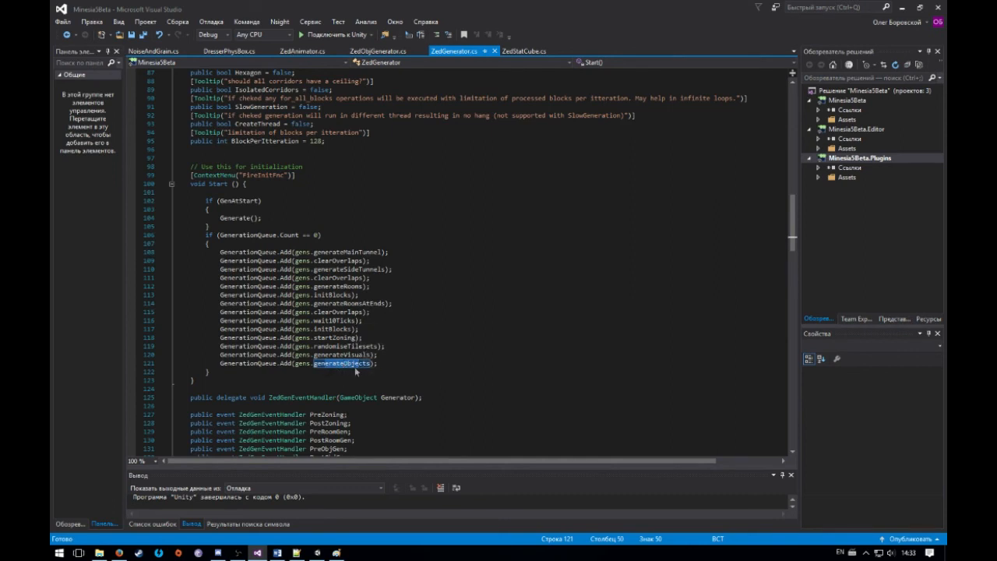
Switch back to Unity and bring up the description of the generator's Safe Gen option
left_click(316, 552)
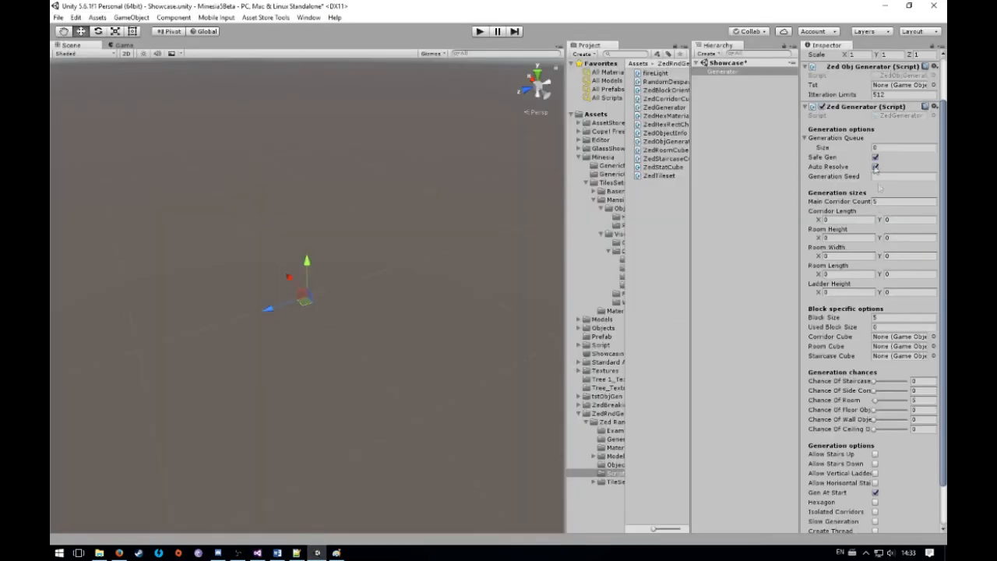
left_click(825, 160)
mouse_move(822, 162)
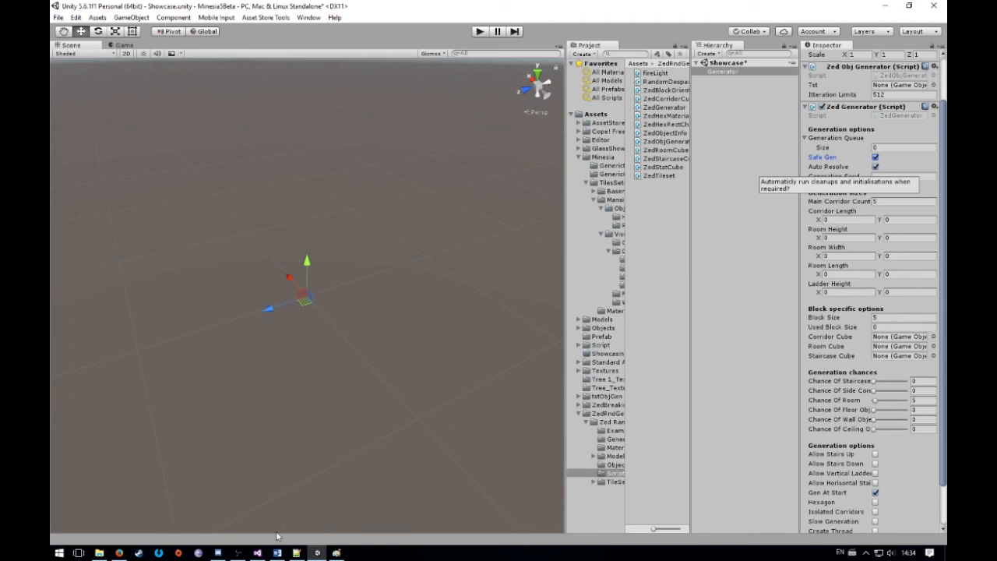
Switch to Visual Studio and highlight the generateSideTunnels and startZoning lines of the default queue
left_click(257, 552)
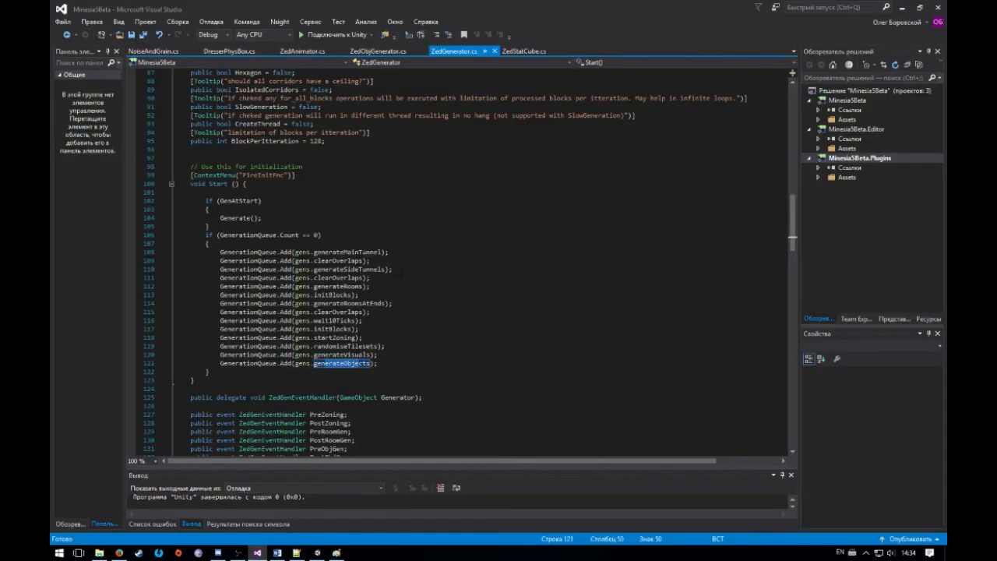
left_click(295, 252)
left_click(274, 268)
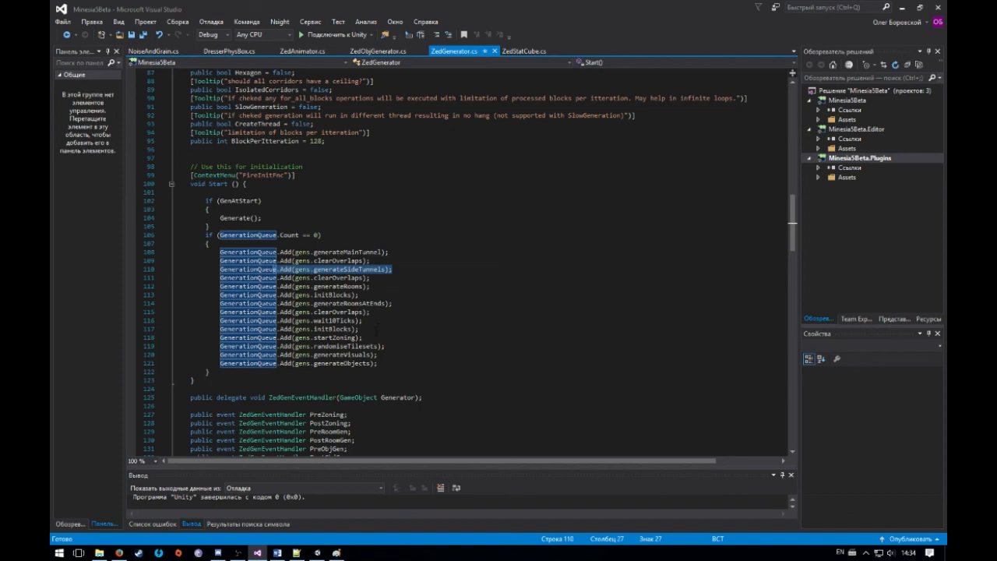
left_click_drag(363, 337, 284, 337)
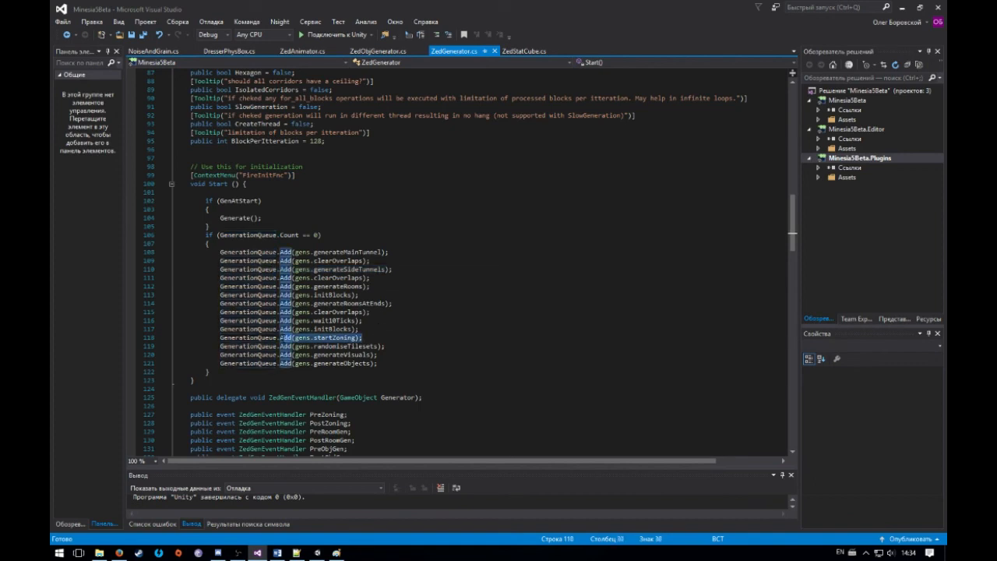
Highlight the clearOverlaps, wait10Ticks and initBlocks lines preceding startZoning, mark the startZoning line, and clear the selection
mouse_move(327, 343)
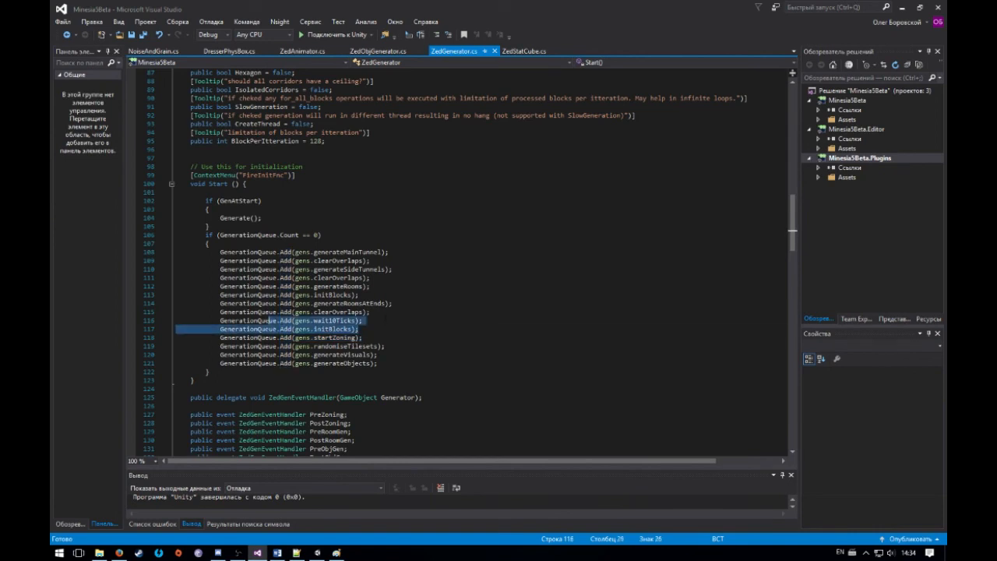
left_click(305, 320)
left_click_drag(372, 313, 243, 313)
left_click_drag(359, 329, 238, 329)
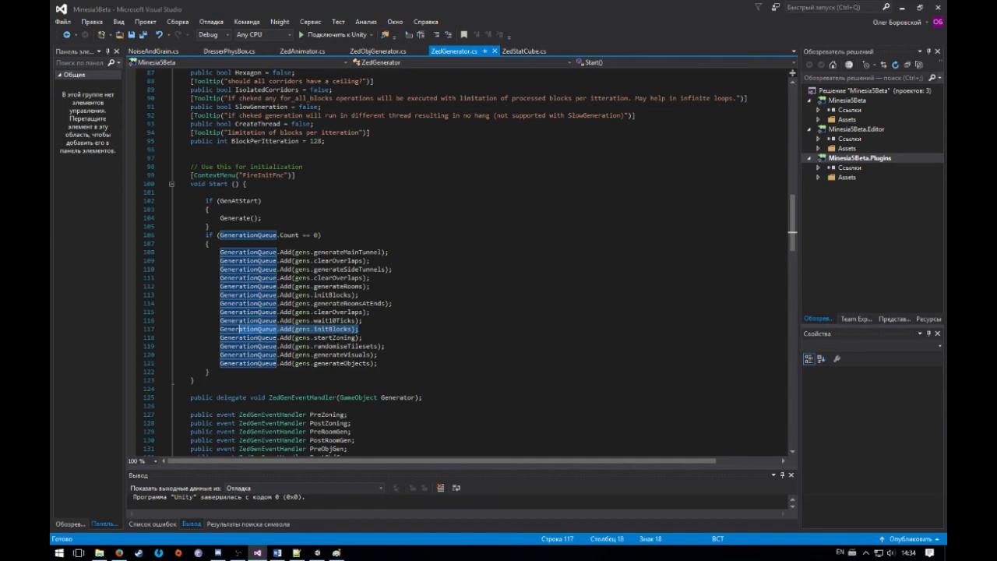
left_click_drag(362, 337, 263, 337)
left_click(385, 328)
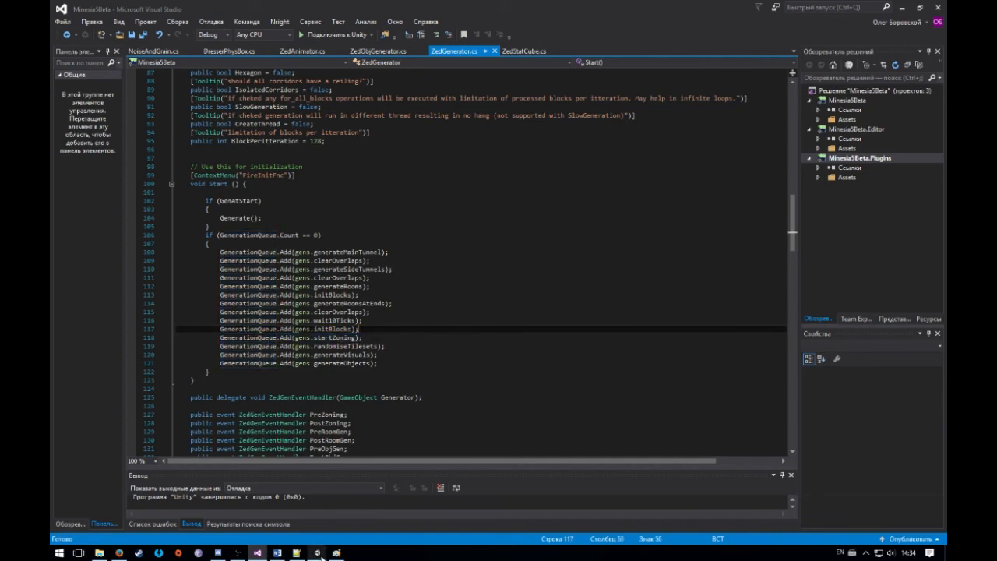